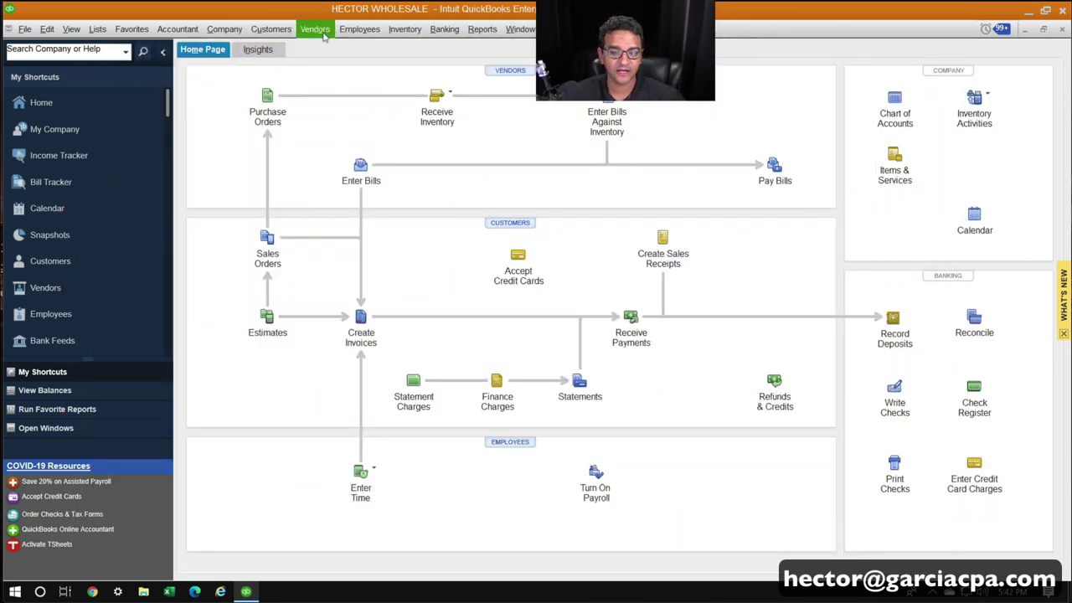
# Review the Site Operations worksheet options and registered devices in the company's advanced inventory preferences, and accept the settings.
pyautogui.click(47, 30)
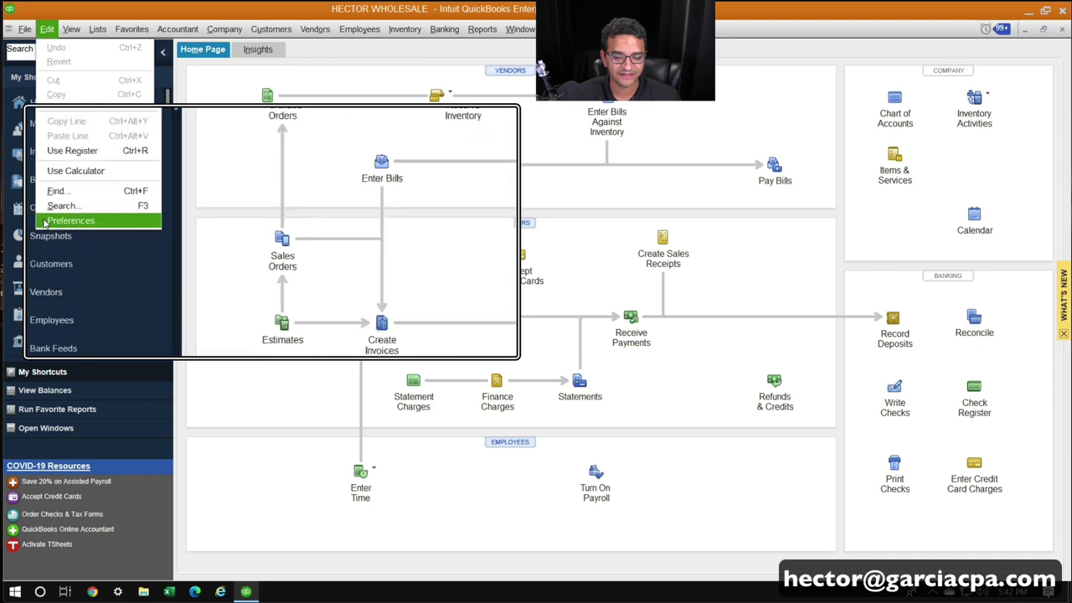
pyautogui.click(45, 221)
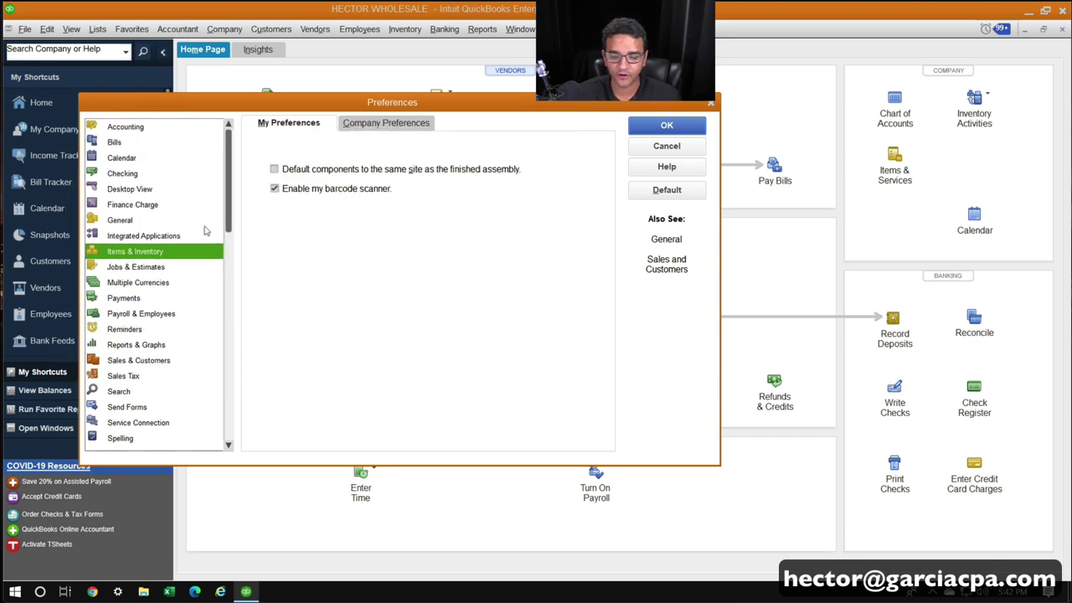
pyautogui.click(369, 130)
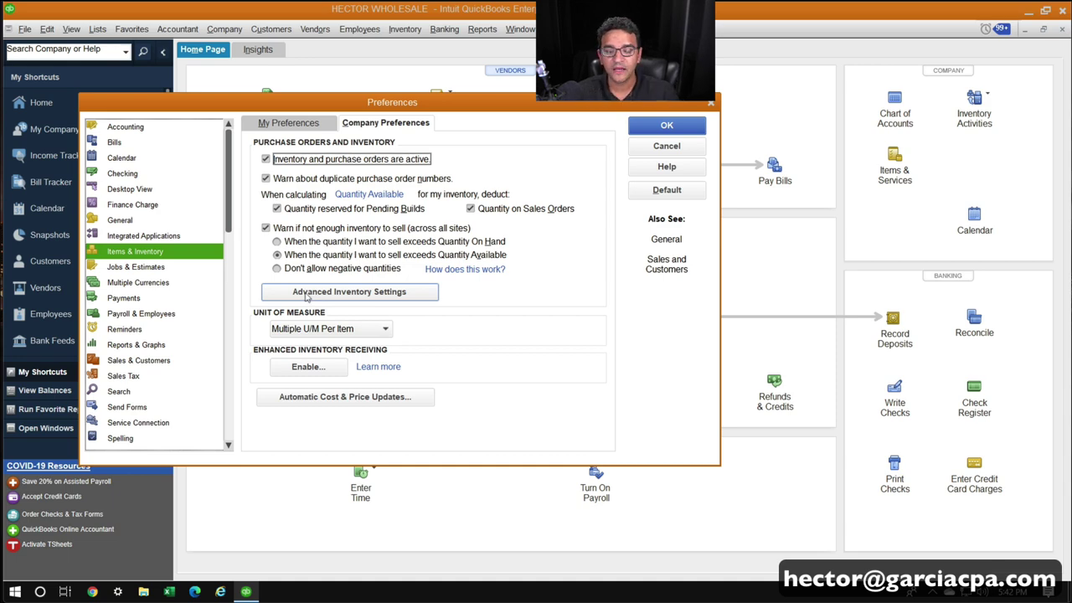
pyautogui.click(313, 296)
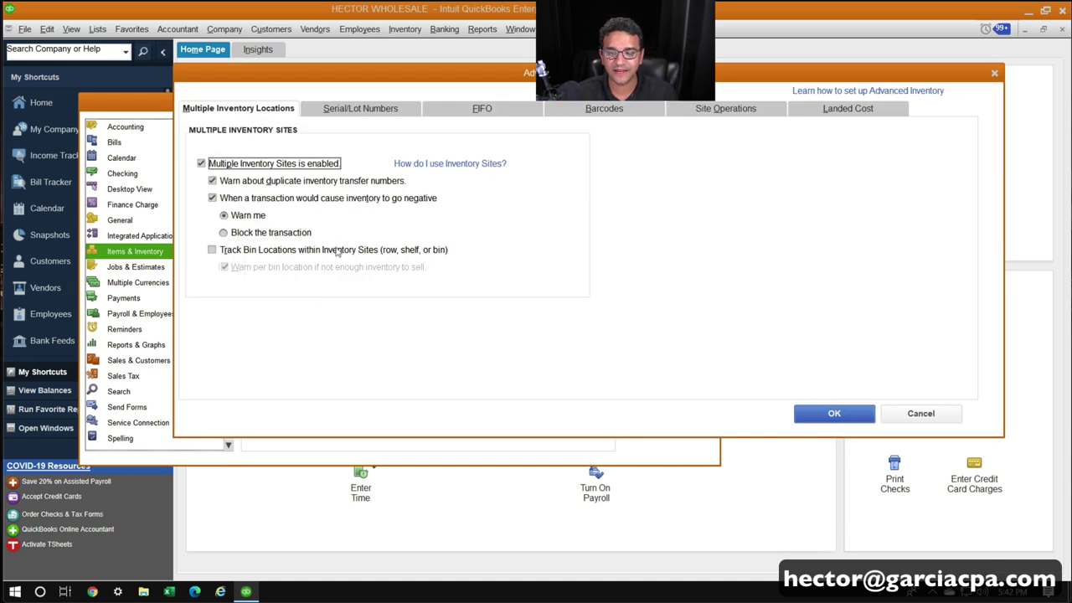
pyautogui.click(709, 113)
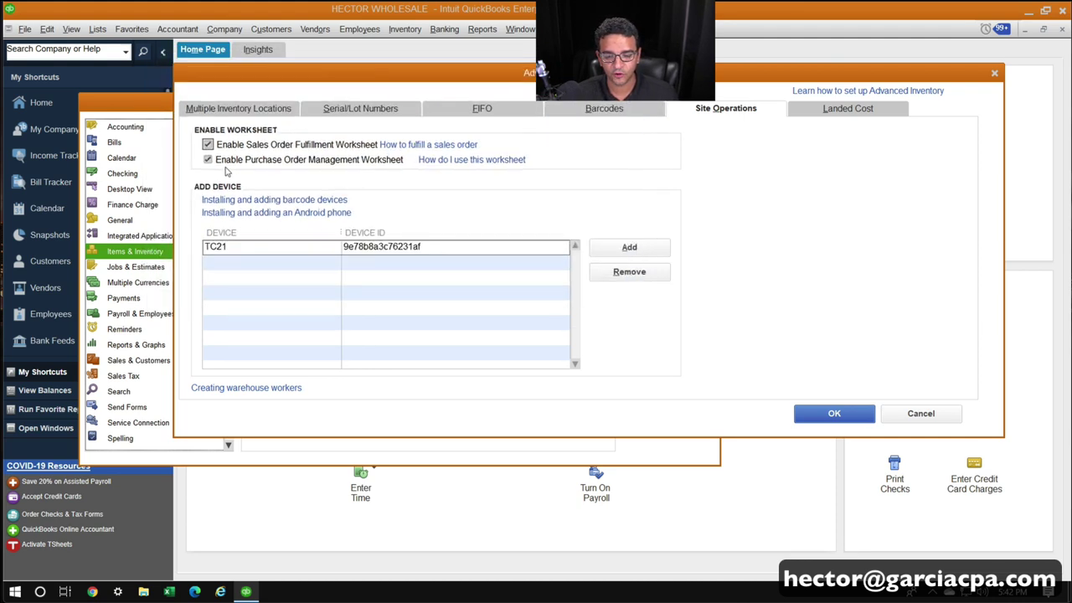
pyautogui.click(248, 247)
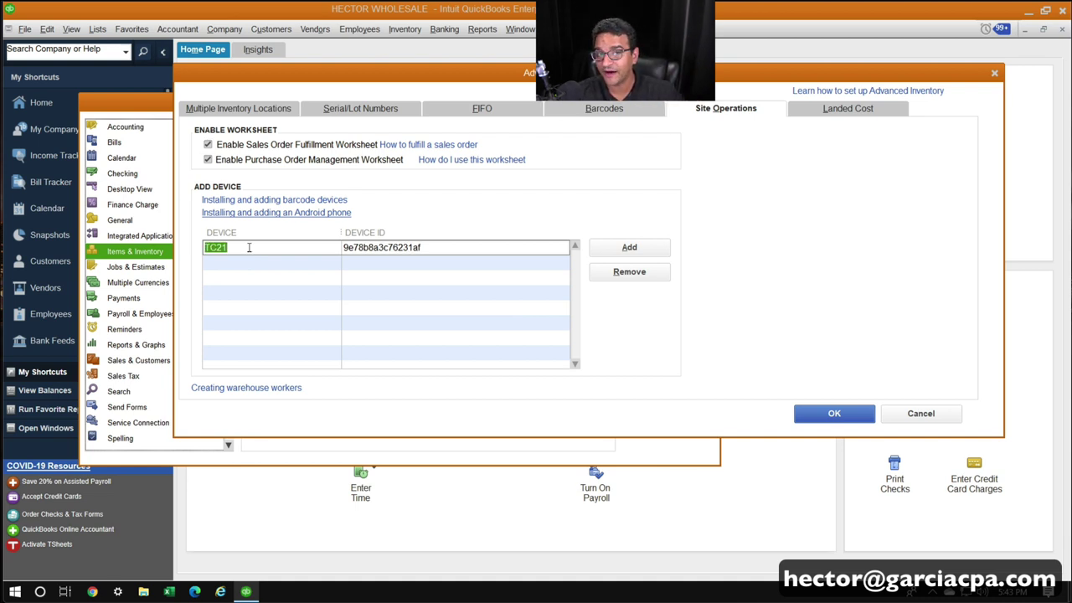
pyautogui.click(814, 417)
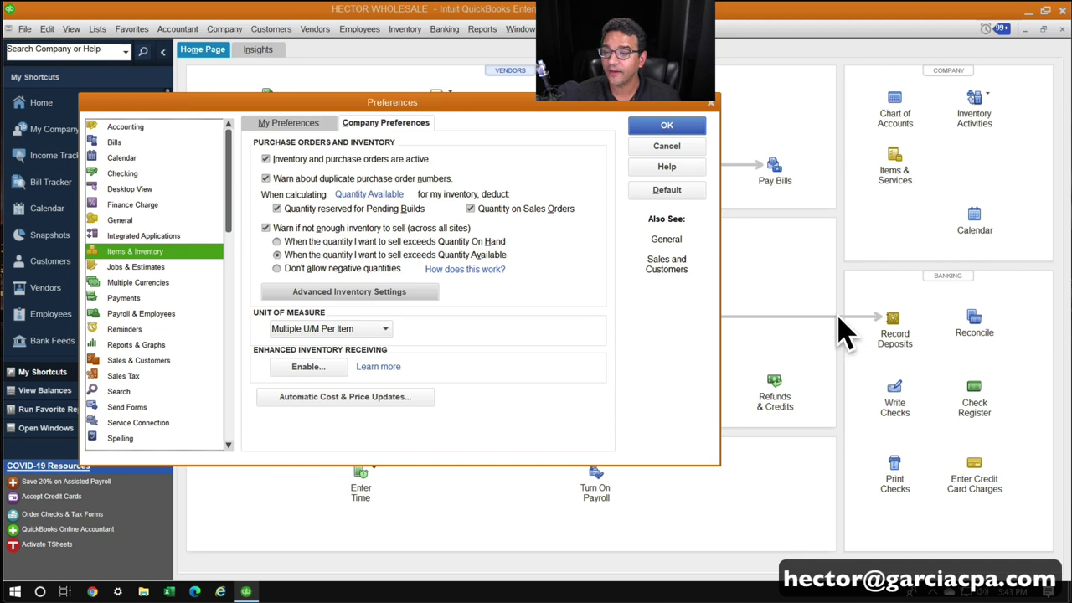
pyautogui.click(663, 126)
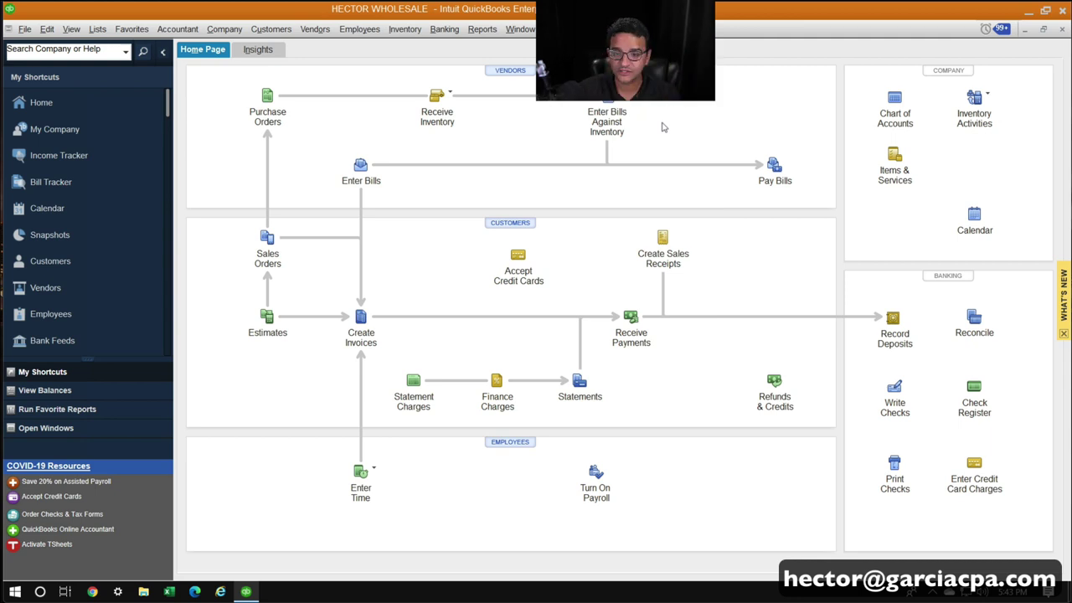
# Start a new item of type Inventory Part from the item list.
pyautogui.click(100, 30)
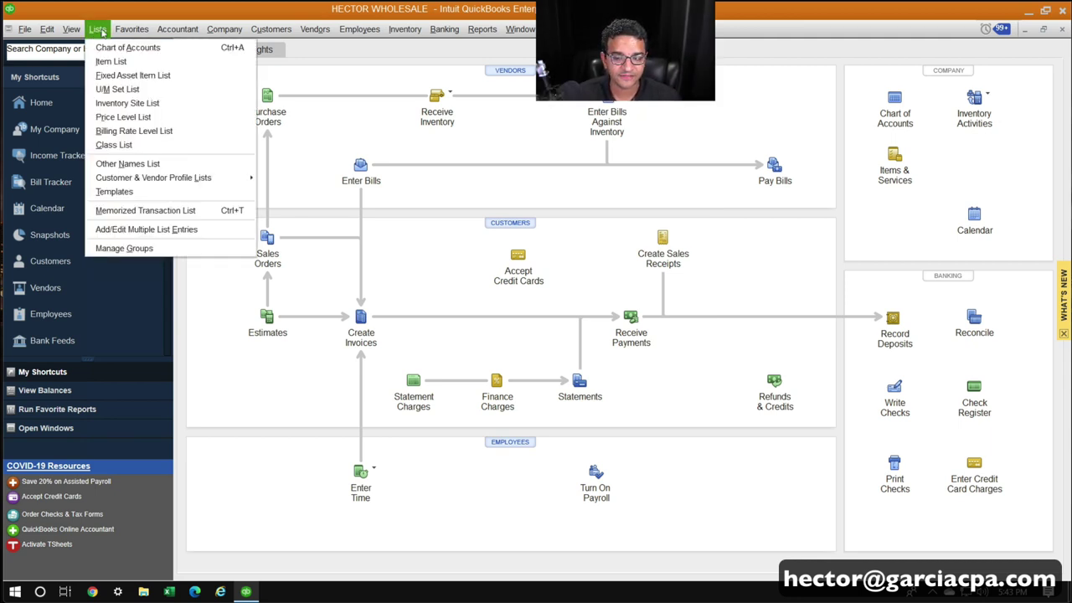
pyautogui.click(110, 62)
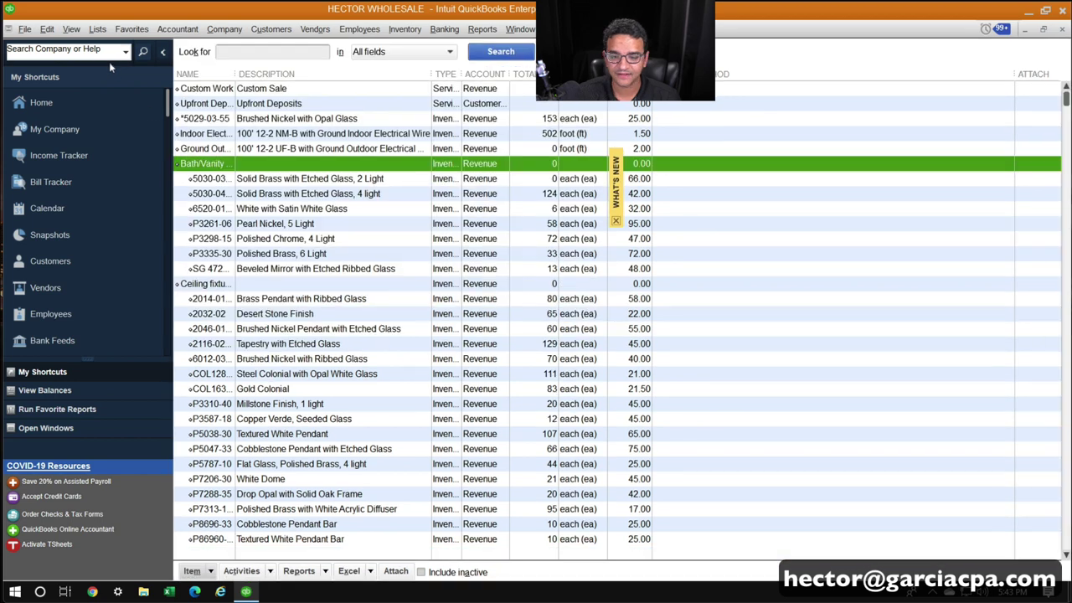
pyautogui.click(199, 571)
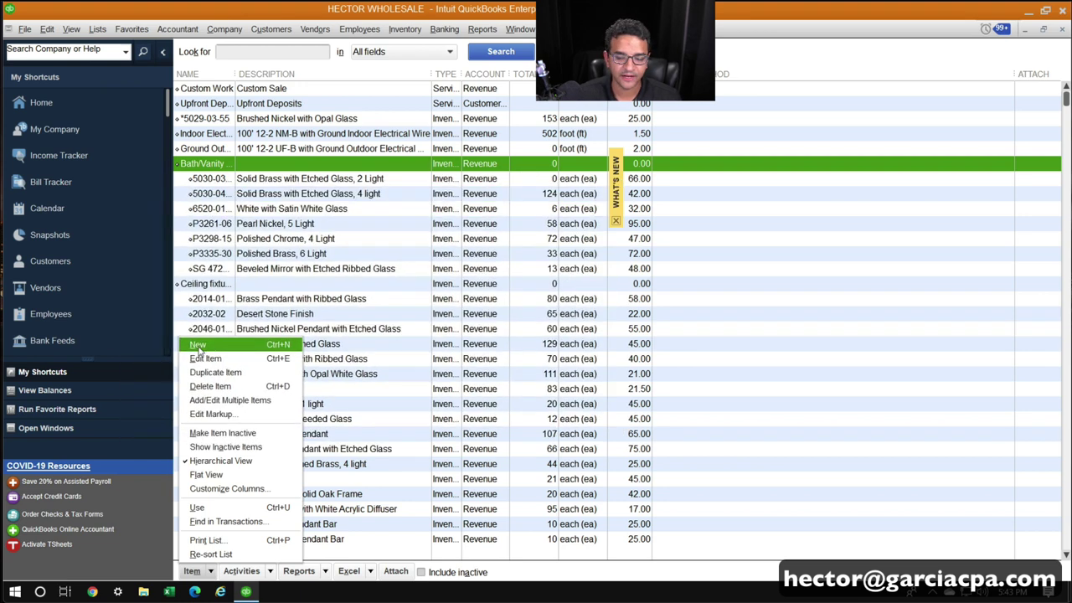
pyautogui.click(199, 349)
pyautogui.click(244, 69)
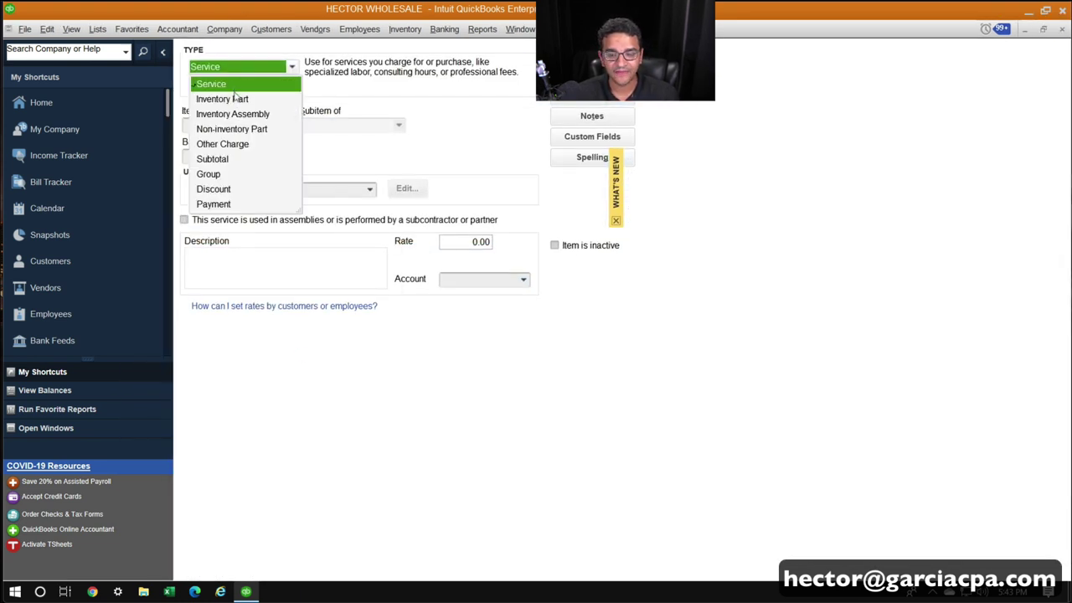
pyautogui.click(236, 97)
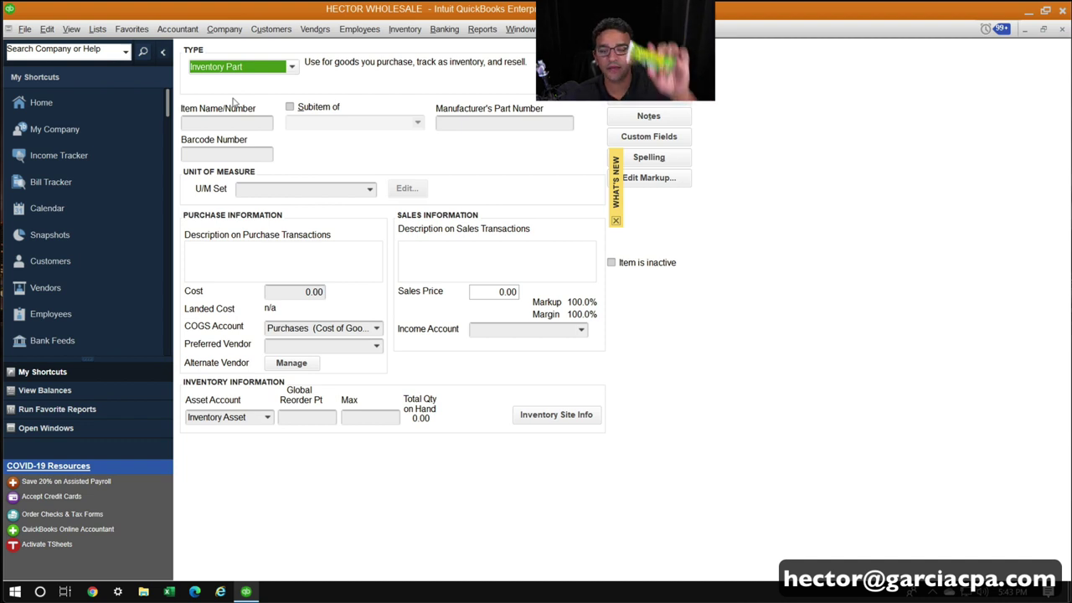
pyautogui.click(224, 120)
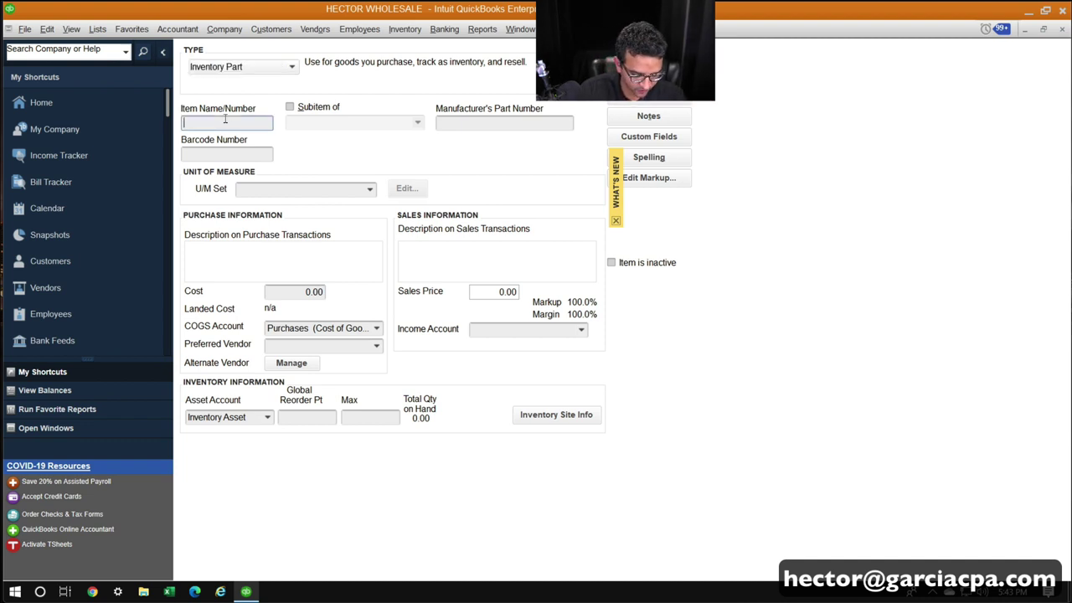
pyautogui.write('Green C')
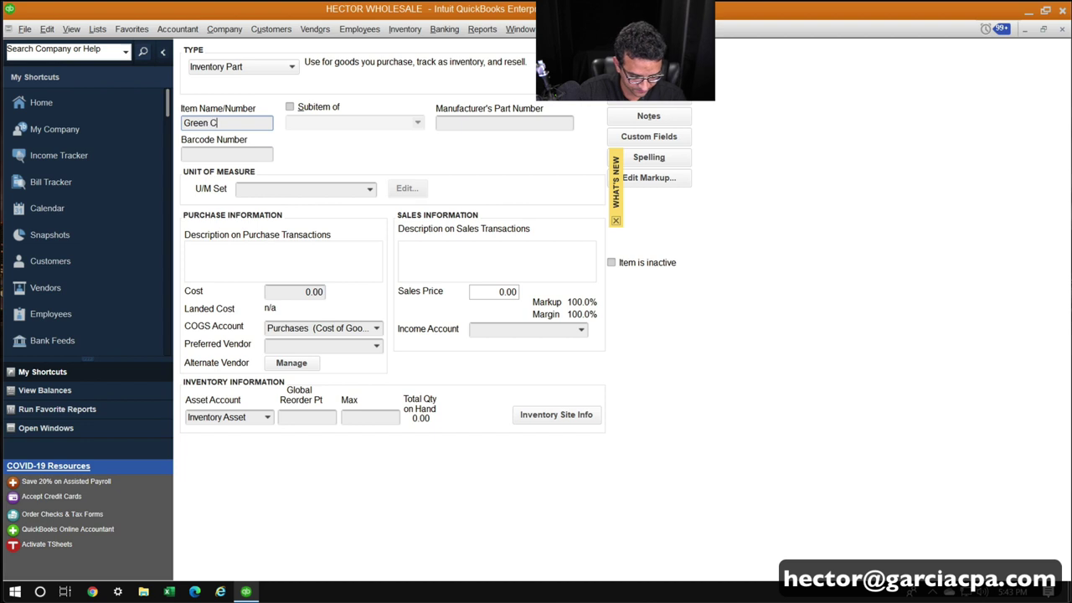
pyautogui.write('runchy')
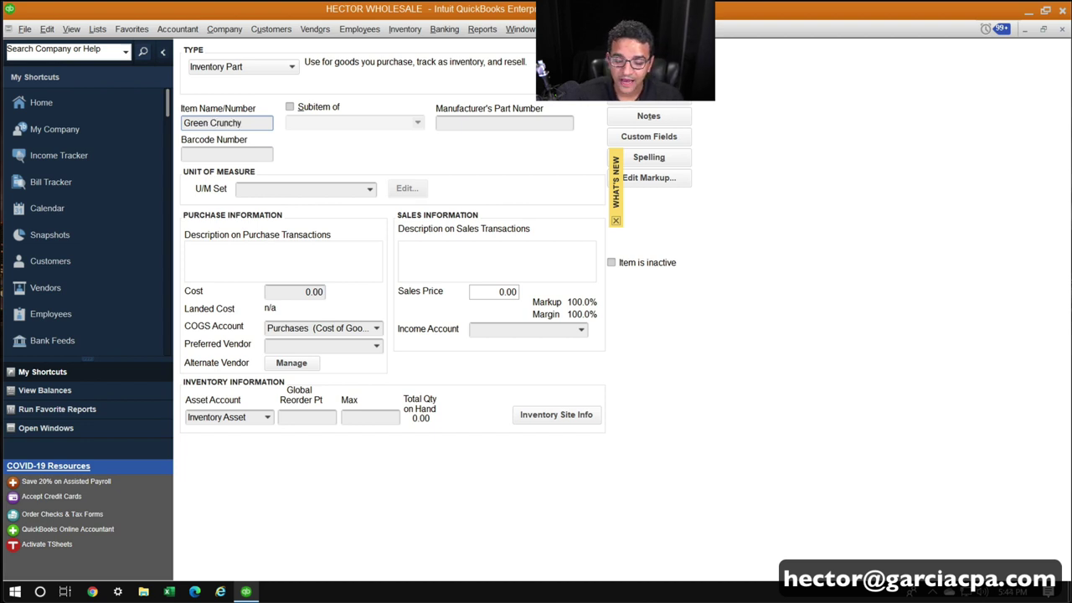
pyautogui.click(238, 155)
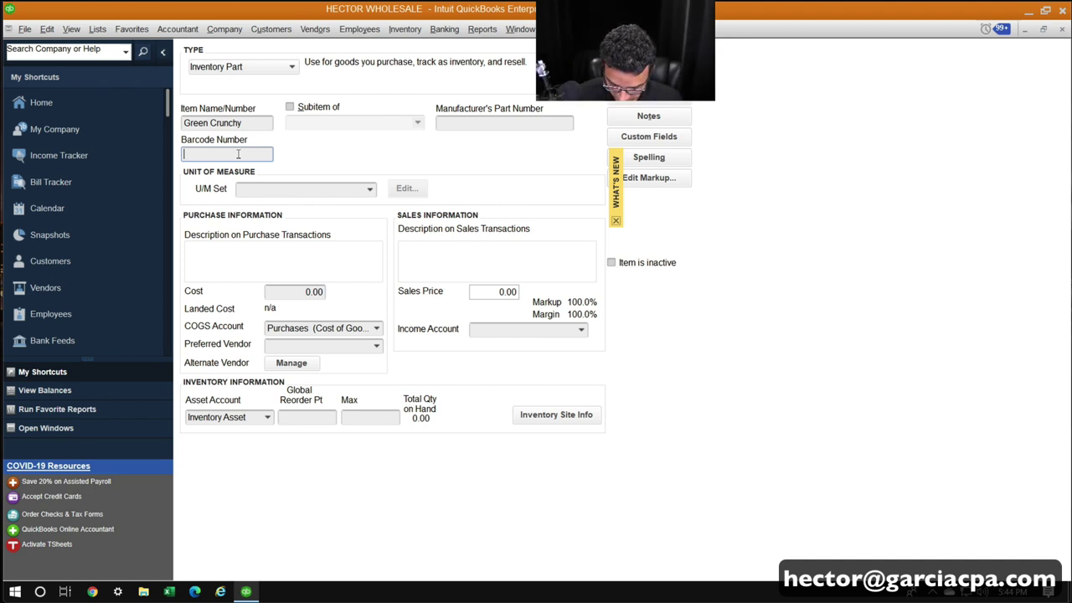
pyautogui.write('016')
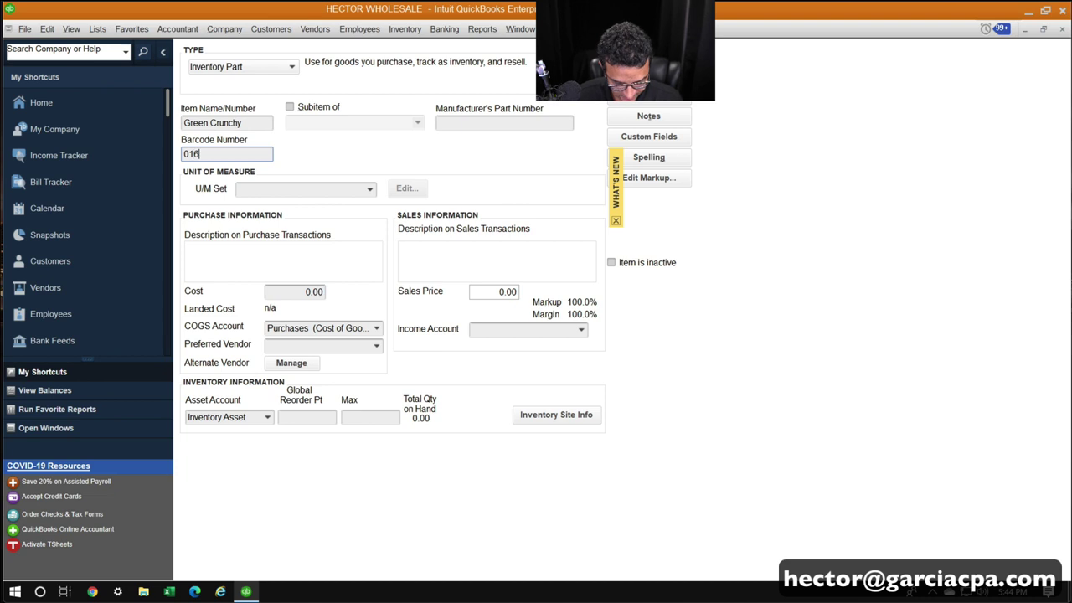
pyautogui.write('000')
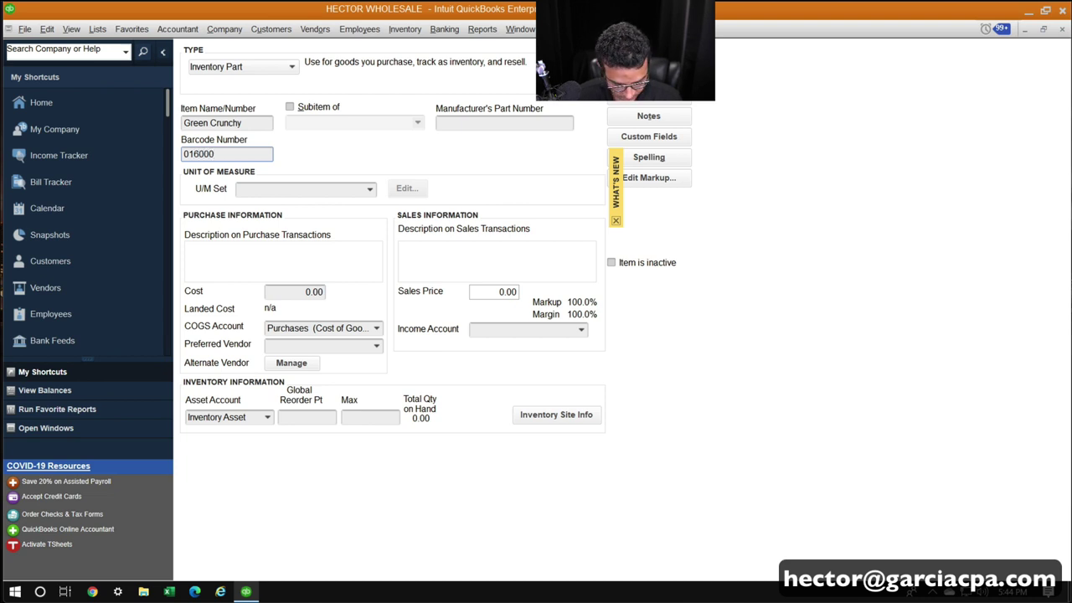
pyautogui.write('264694')
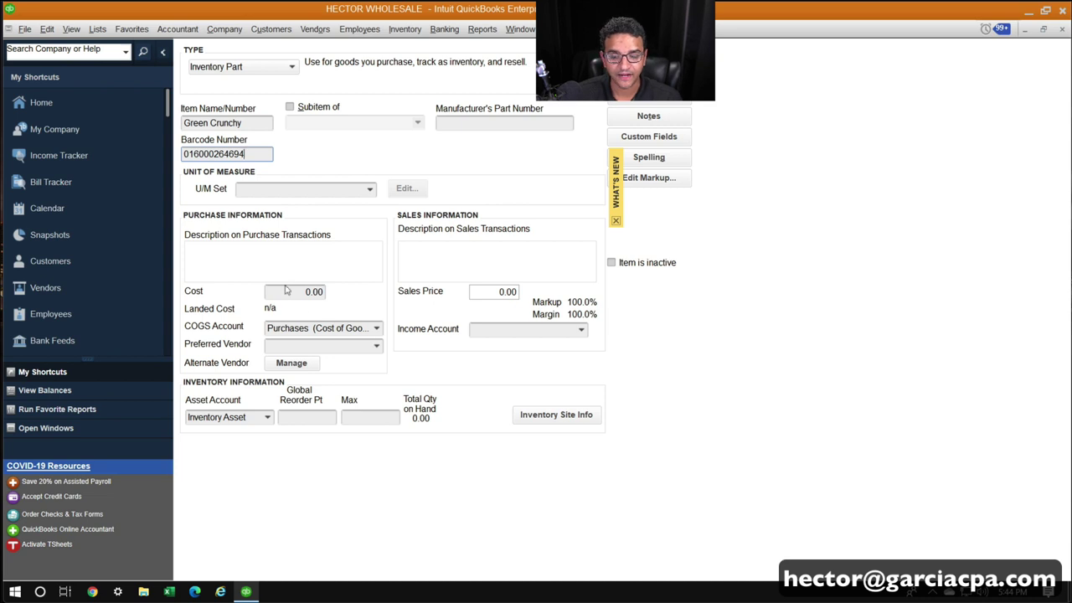
# Set the Green Crunchy item's cost to 1.00 and its sales price to 2.00.
pyautogui.click(288, 291)
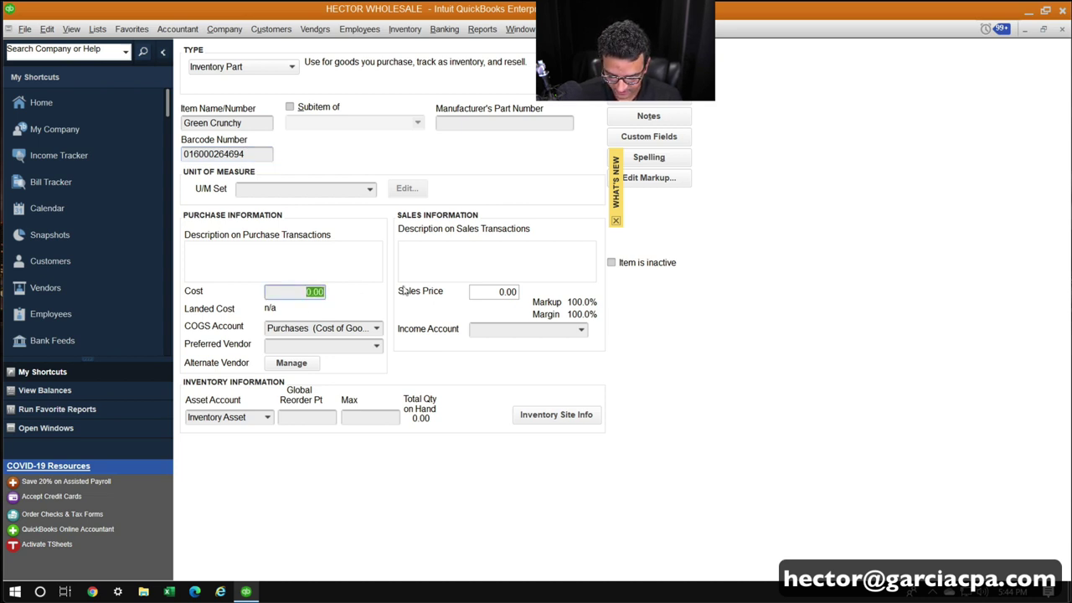
pyautogui.write('.01')
pyautogui.click(487, 291)
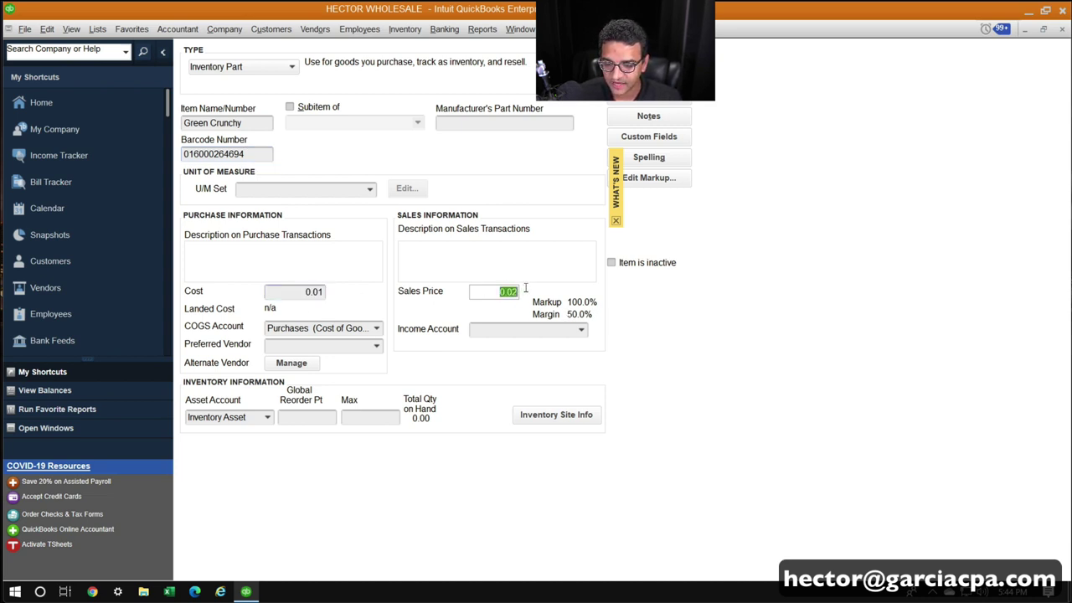
pyautogui.write('2.00')
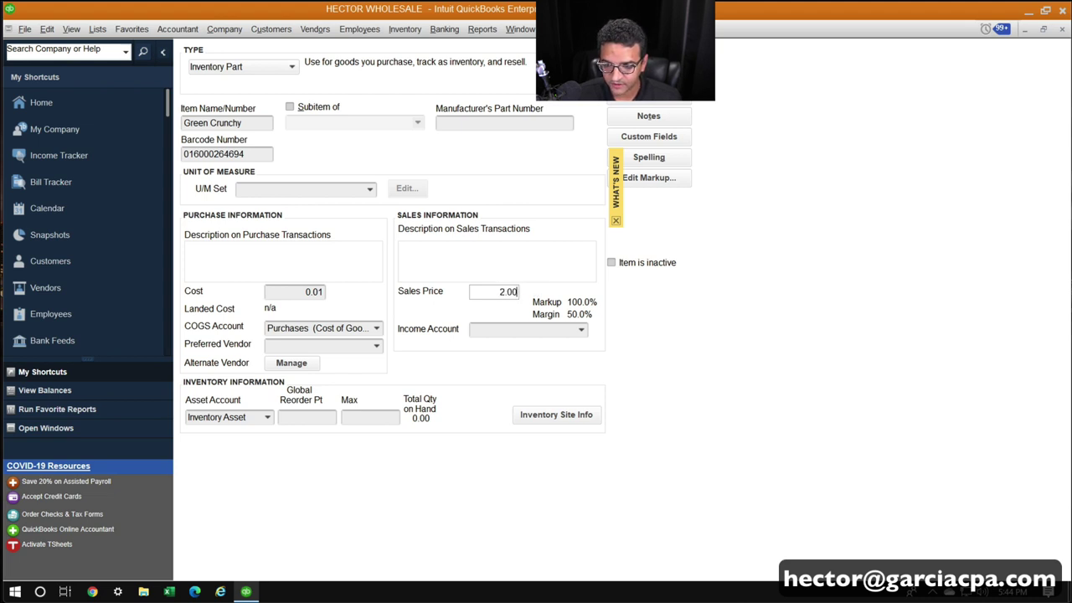
pyautogui.click(311, 291)
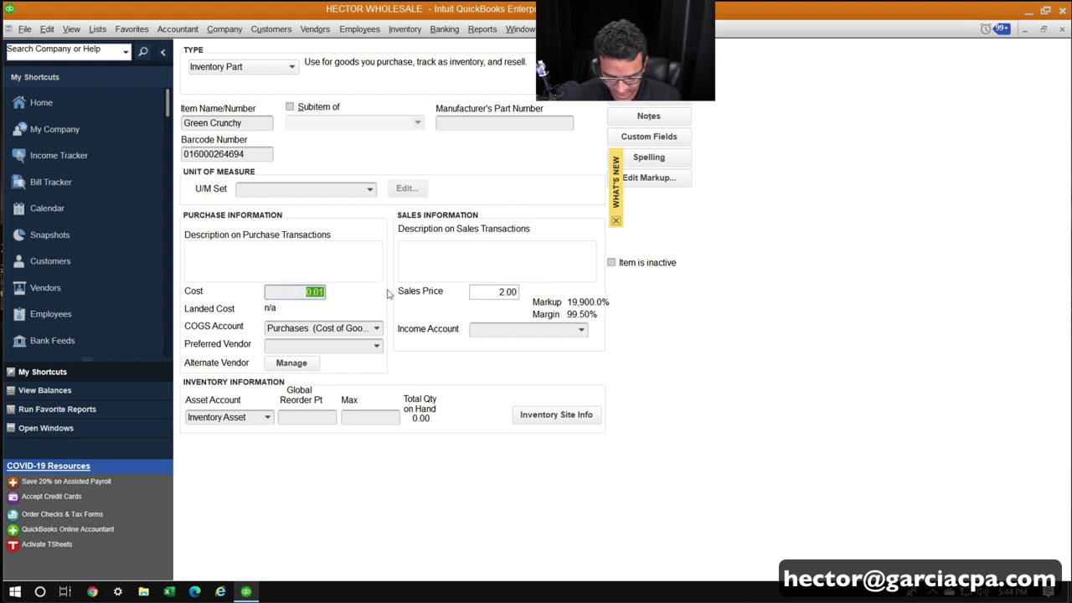
pyautogui.write('1')
# Assign Revenue as the Green Crunchy item's income account and save the item.
pyautogui.click(544, 328)
pyautogui.click(581, 335)
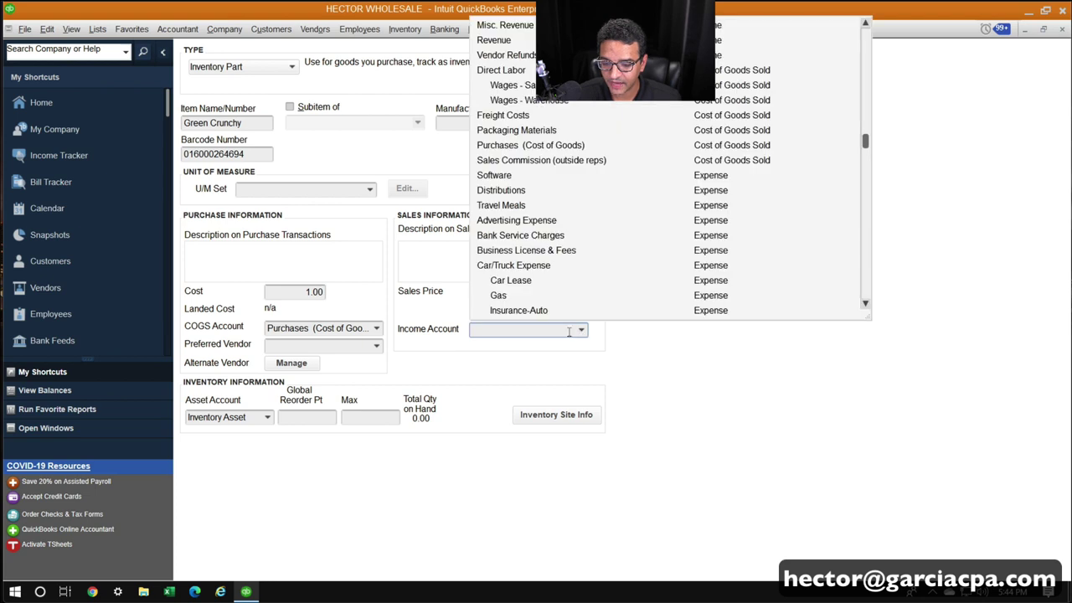
pyautogui.click(507, 40)
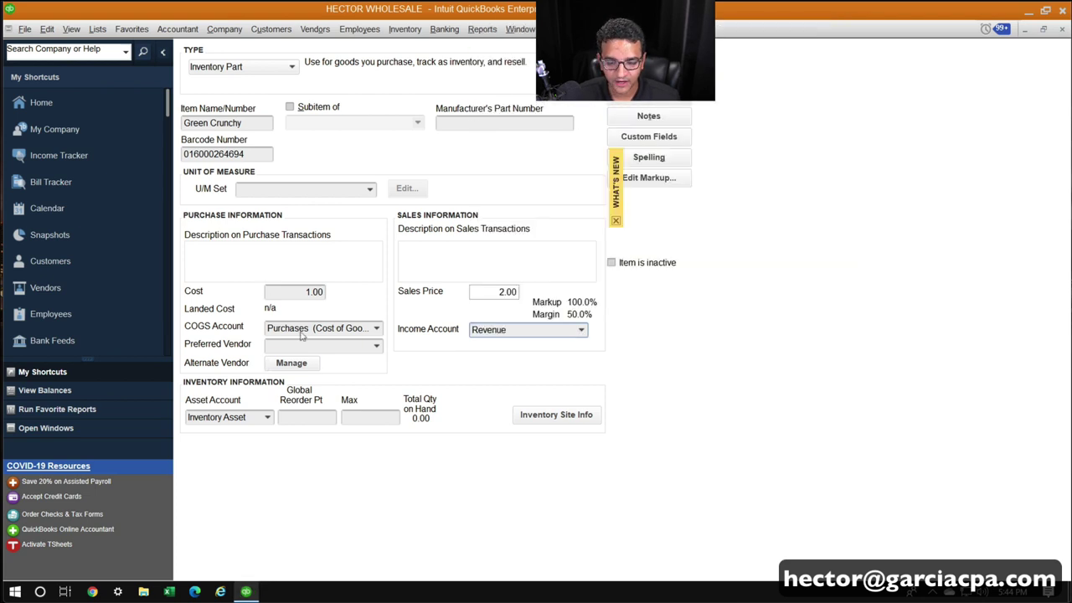
pyautogui.moveTo(299, 328); pyautogui.dragTo(450, 326)
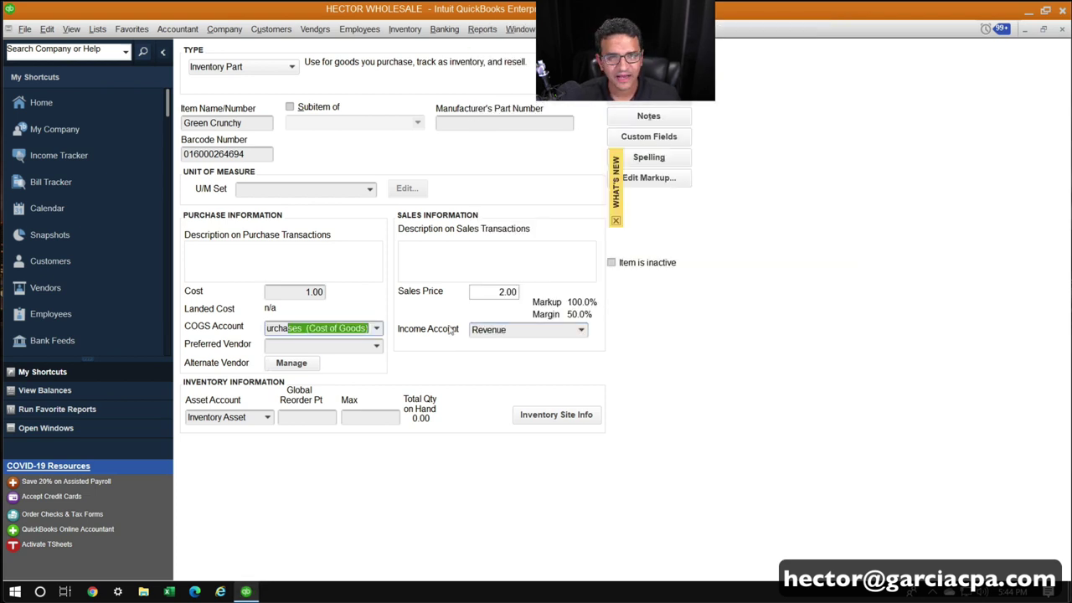
pyautogui.press('Return')
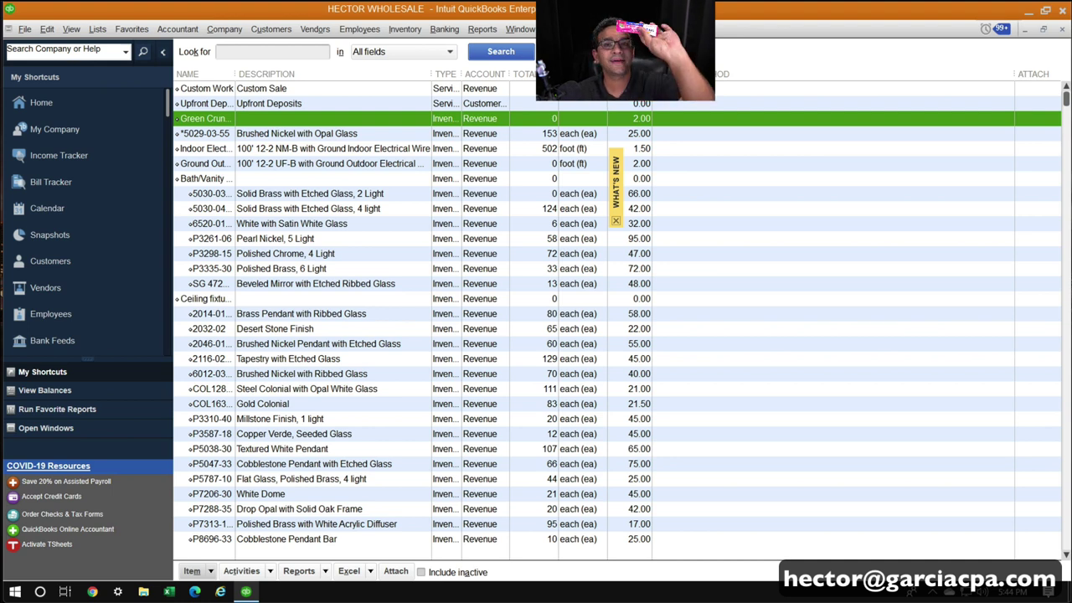
# Create another Inventory Part item and name it Gooey Pink.
pyautogui.rightClick(766, 181)
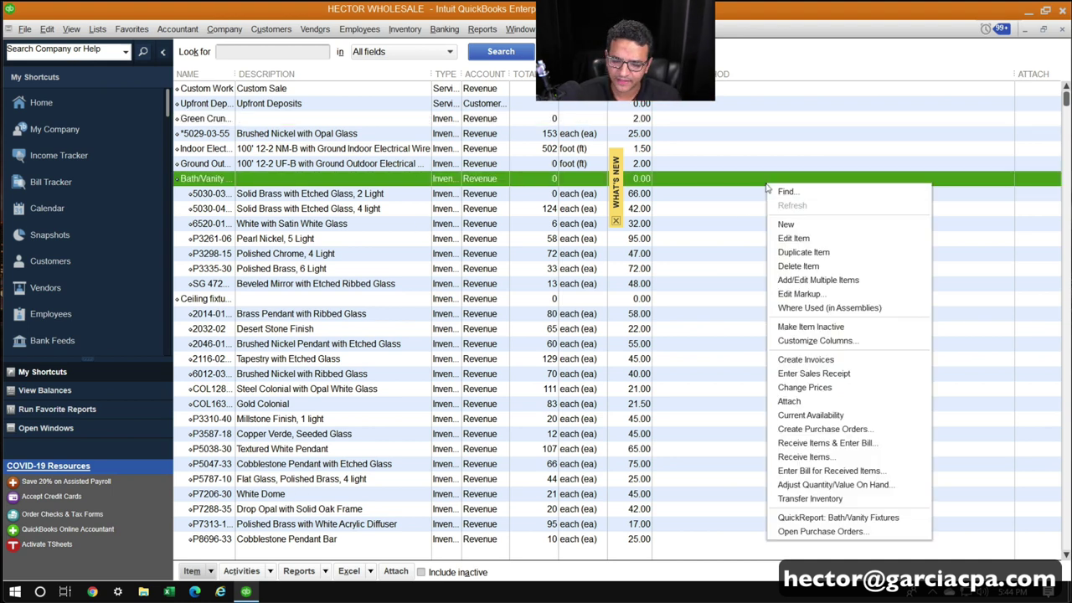
pyautogui.click(791, 226)
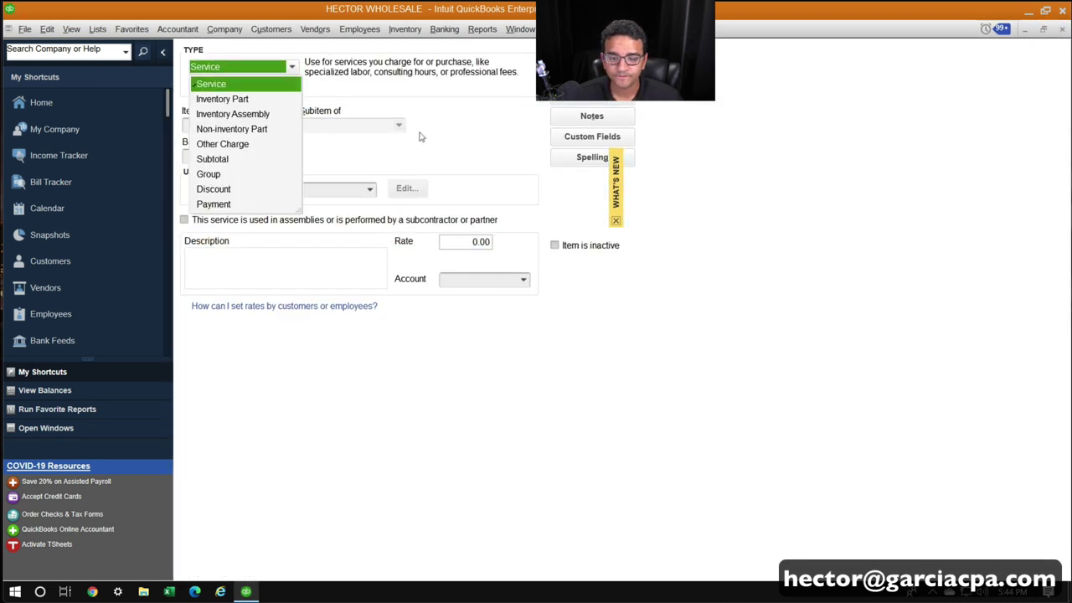
pyautogui.click(234, 100)
pyautogui.click(218, 122)
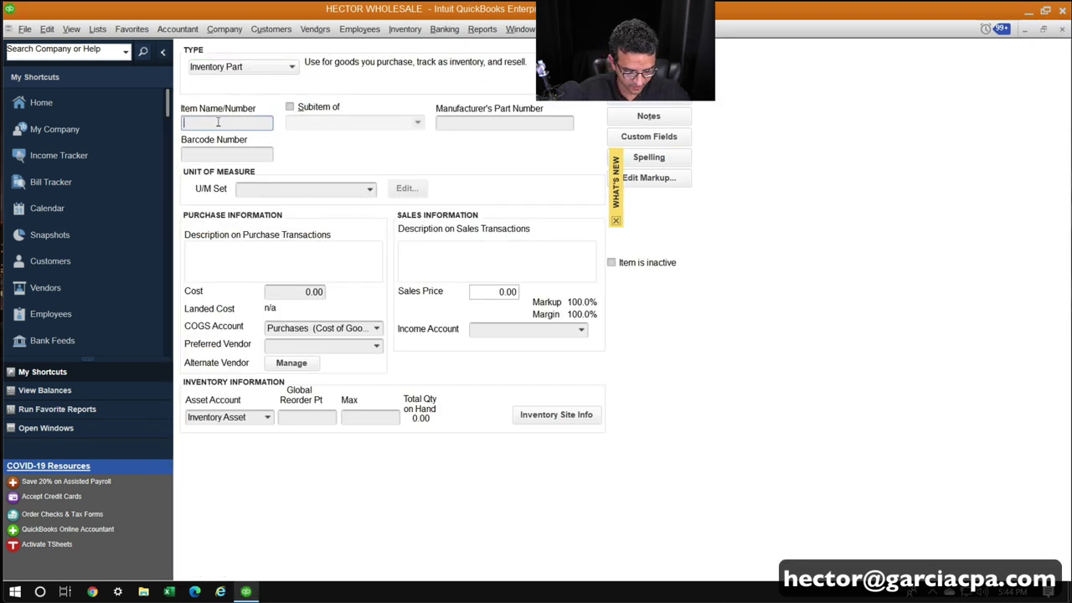
pyautogui.write('Gooey Pi')
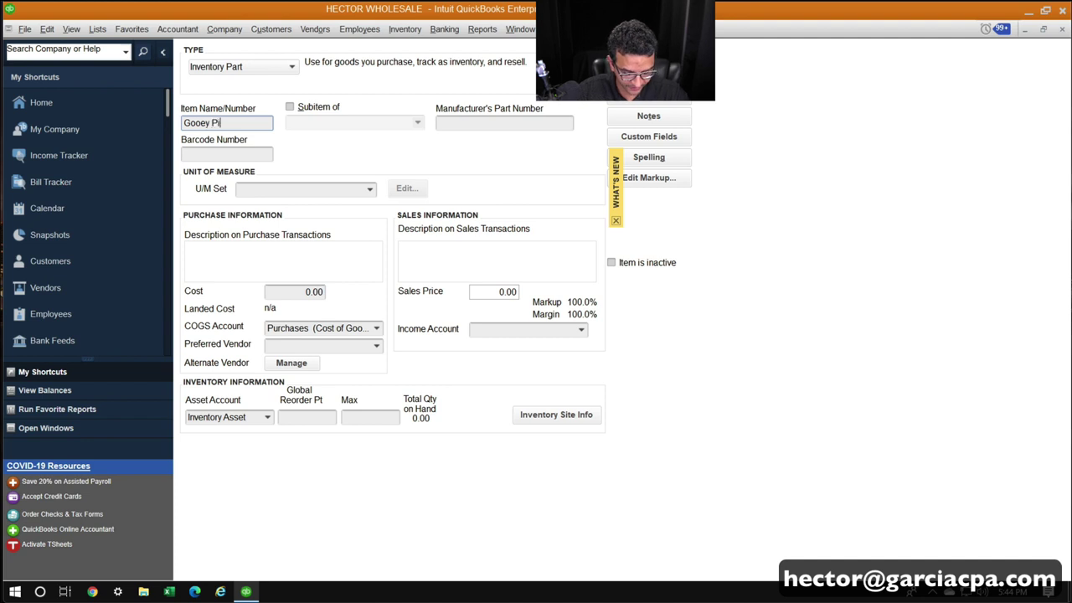
pyautogui.write('nk')
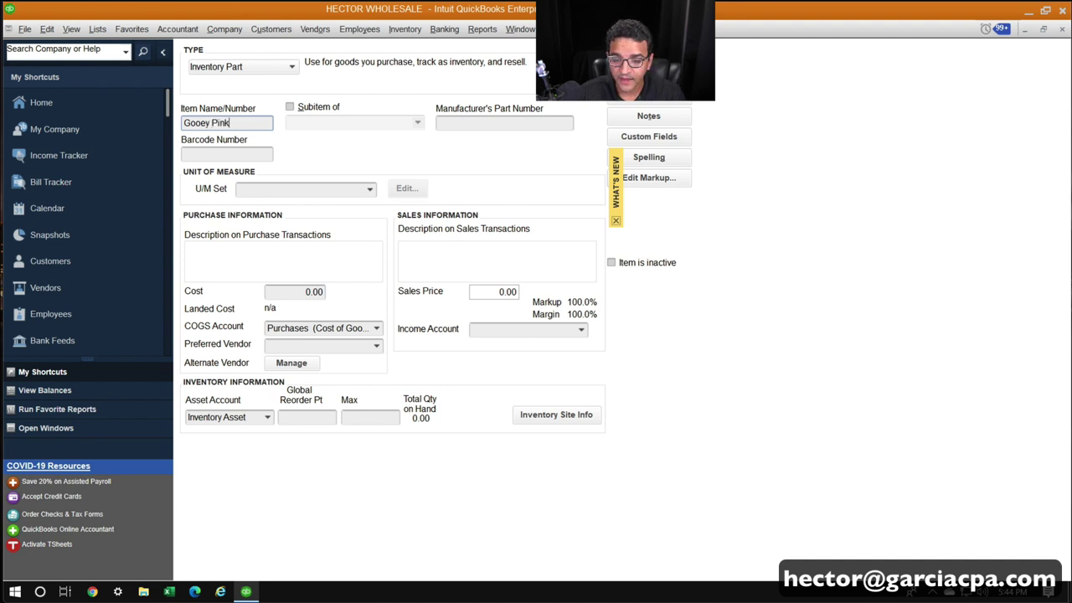
# Assign Revenue as the income account of the Gooey Pink item.
pyautogui.click(503, 335)
pyautogui.write('Re')
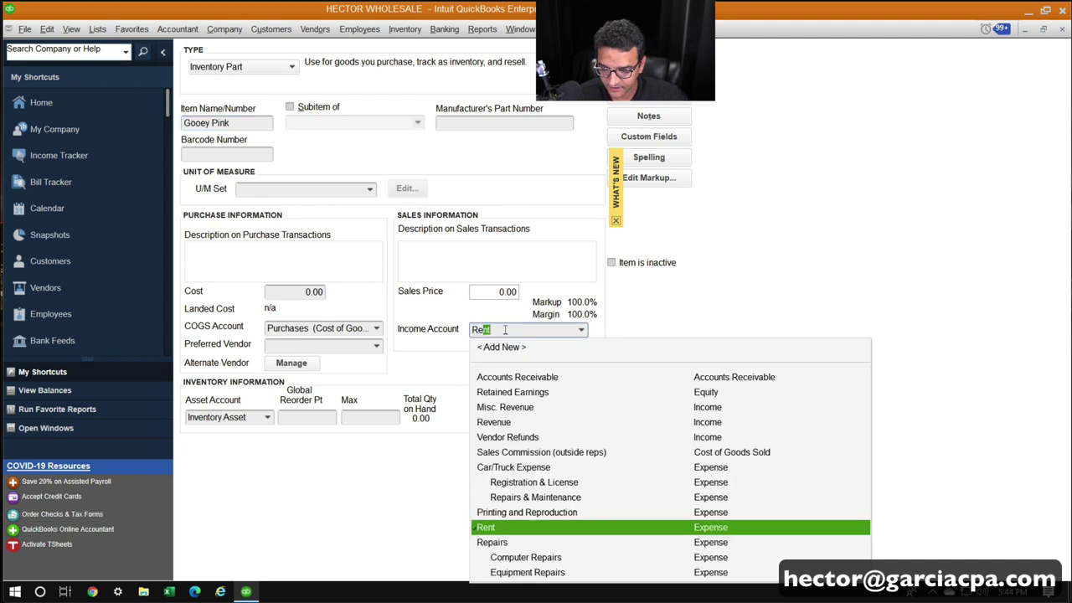
pyautogui.write('venue')
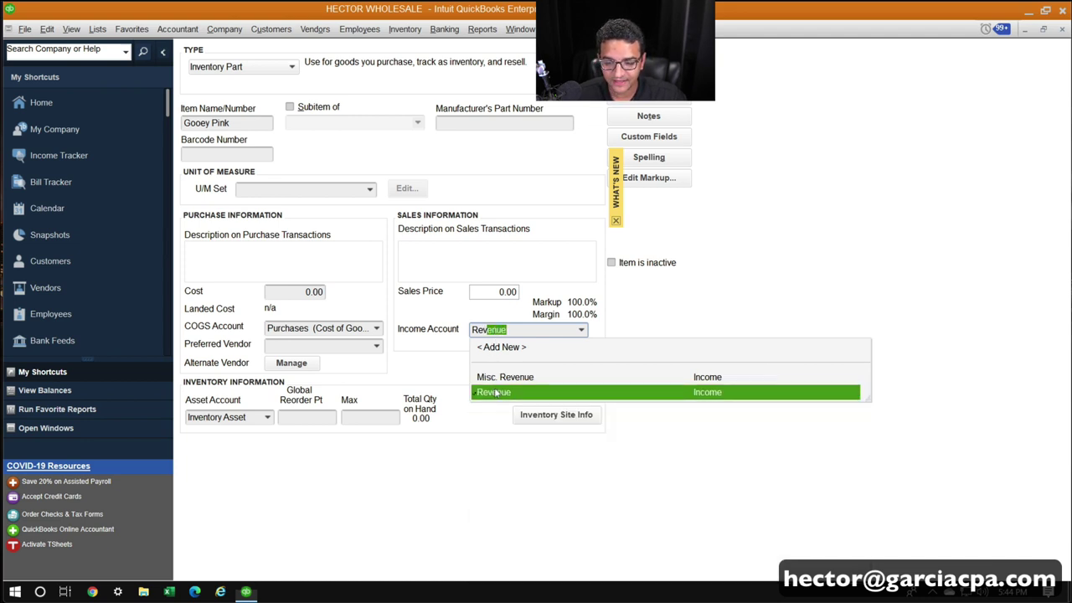
pyautogui.press('Tab')
# Set the Gooey Pink item's cost to 2.00 and apply the resulting sales price of 4.00.
pyautogui.click(270, 293)
pyautogui.write('2')
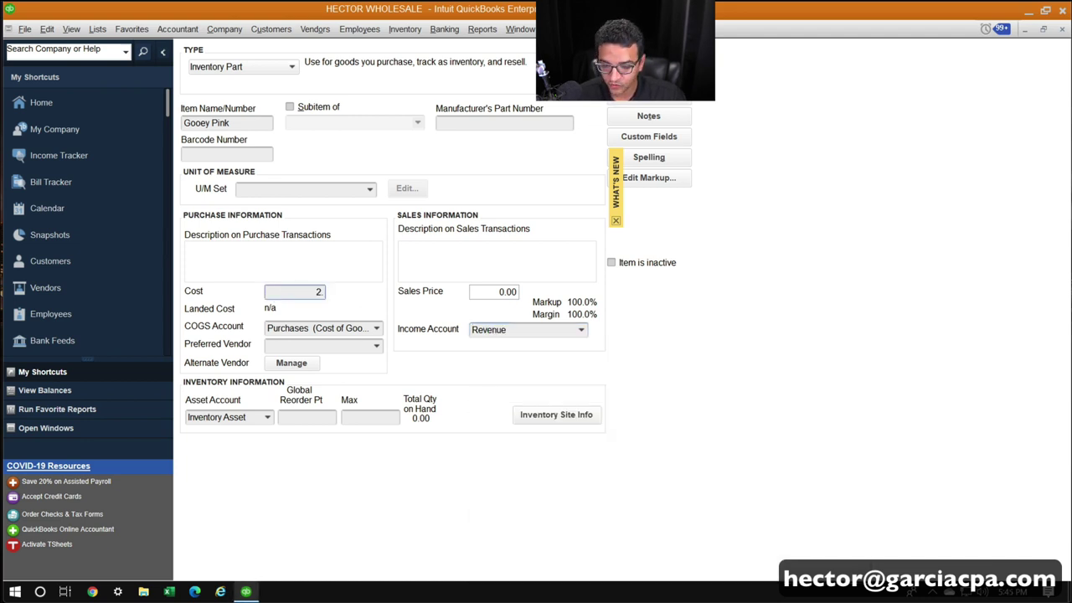
pyautogui.press('Tab')
pyautogui.click(495, 292)
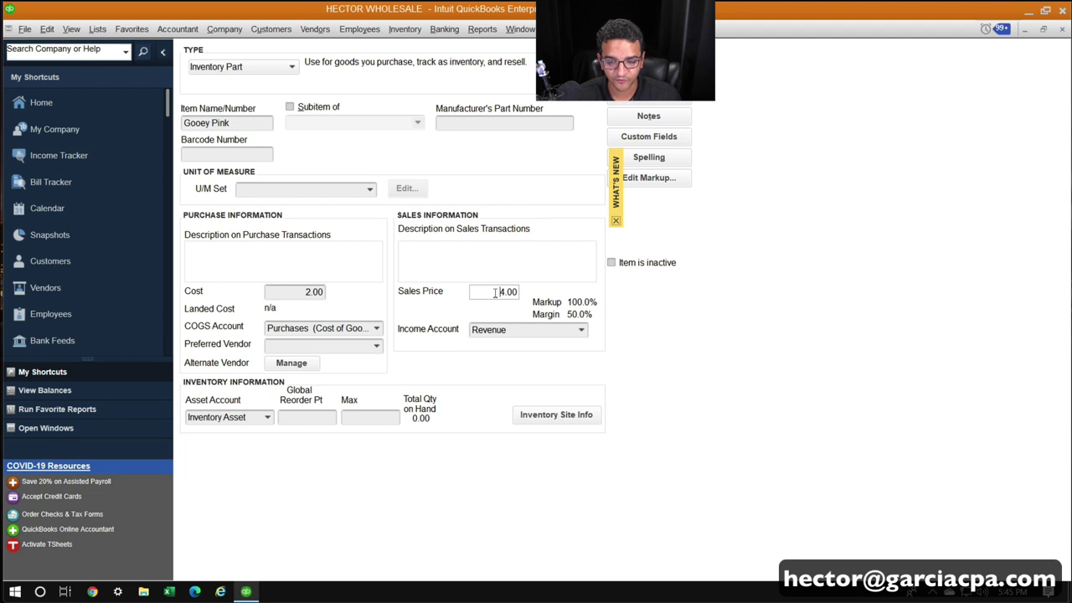
pyautogui.click(238, 153)
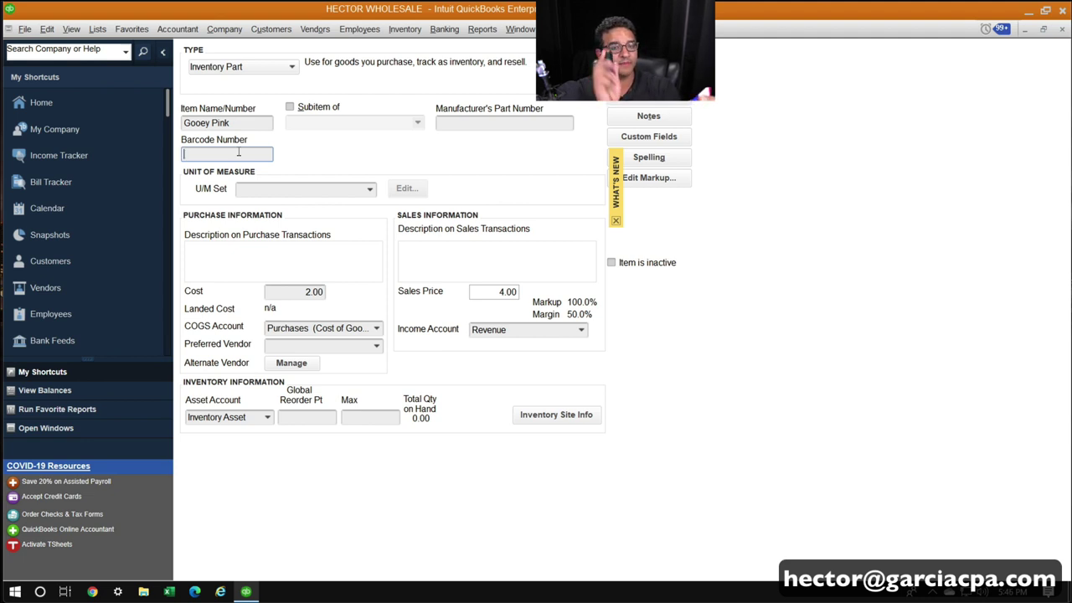
pyautogui.write('057961027249')
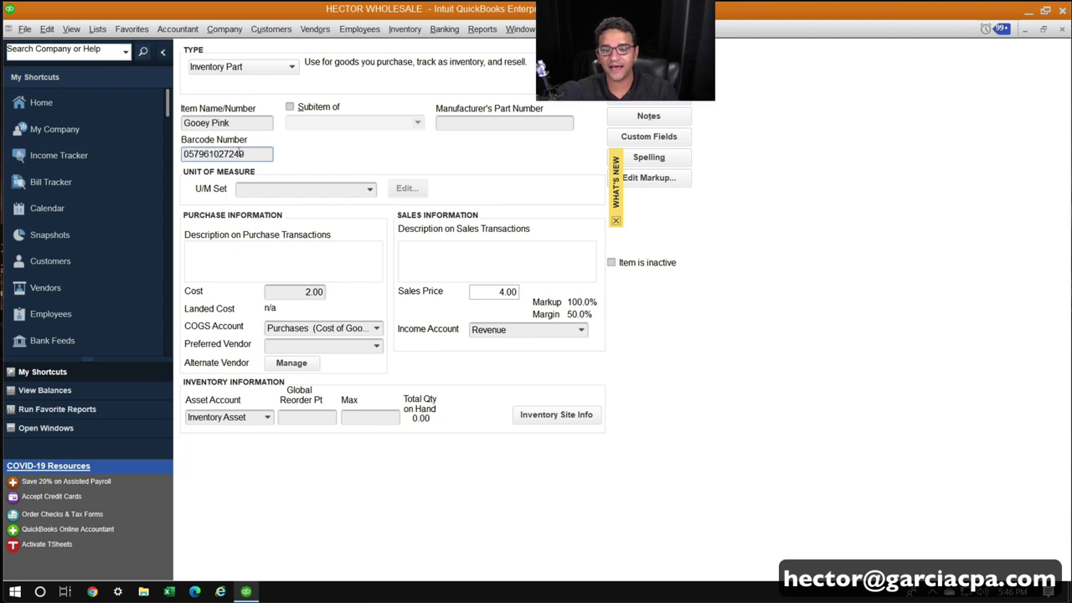
pyautogui.hotkey('ctrl', 'a')
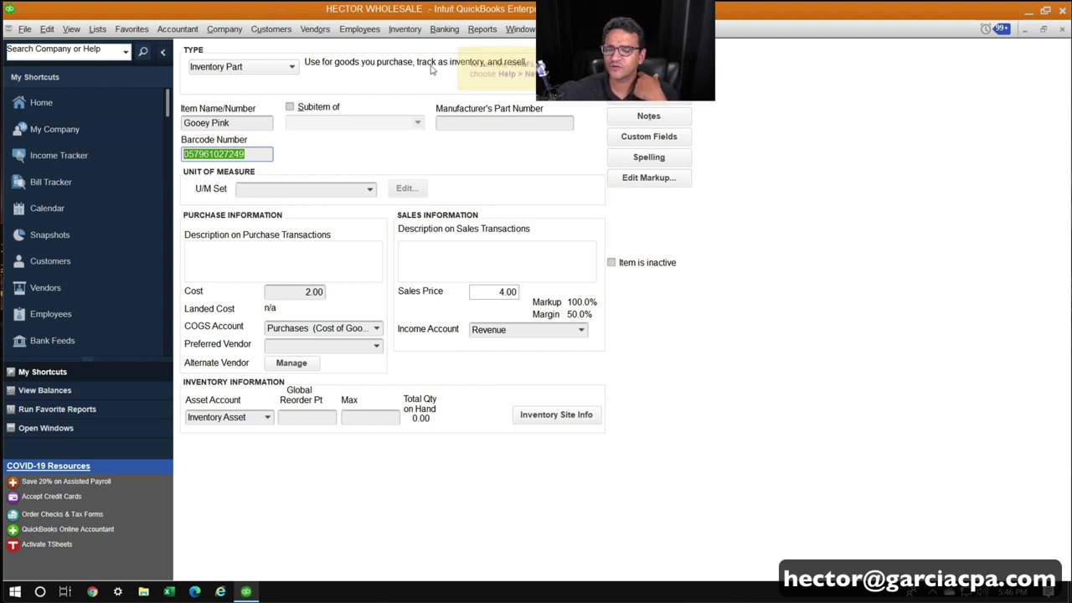
pyautogui.press('Return')
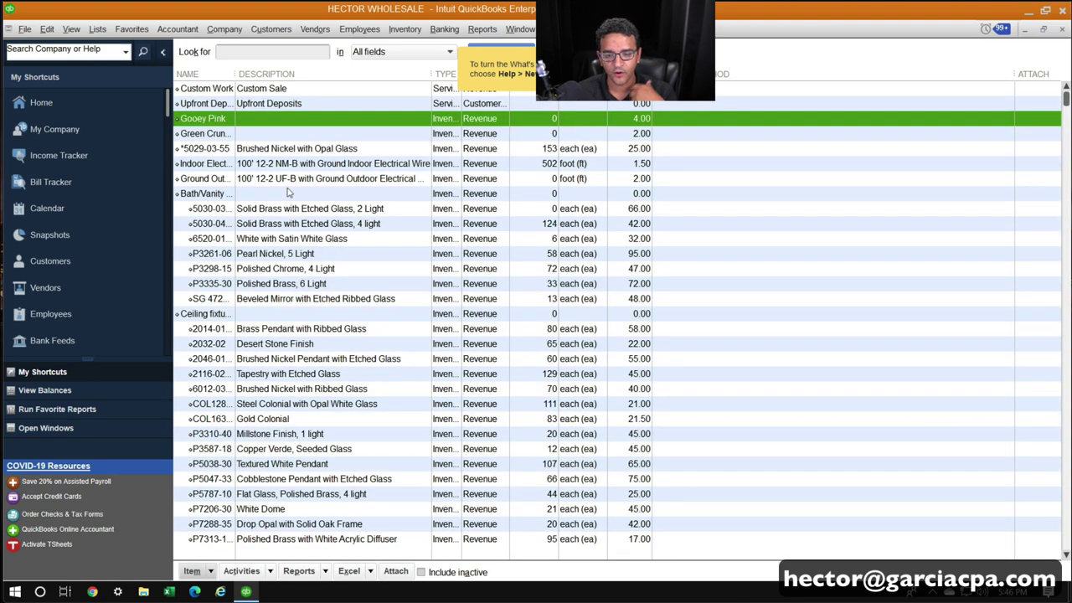
# Add the Barcode column to the item list and widen the Name and Barcode columns.
pyautogui.moveTo(233, 74); pyautogui.dragTo(267, 74)
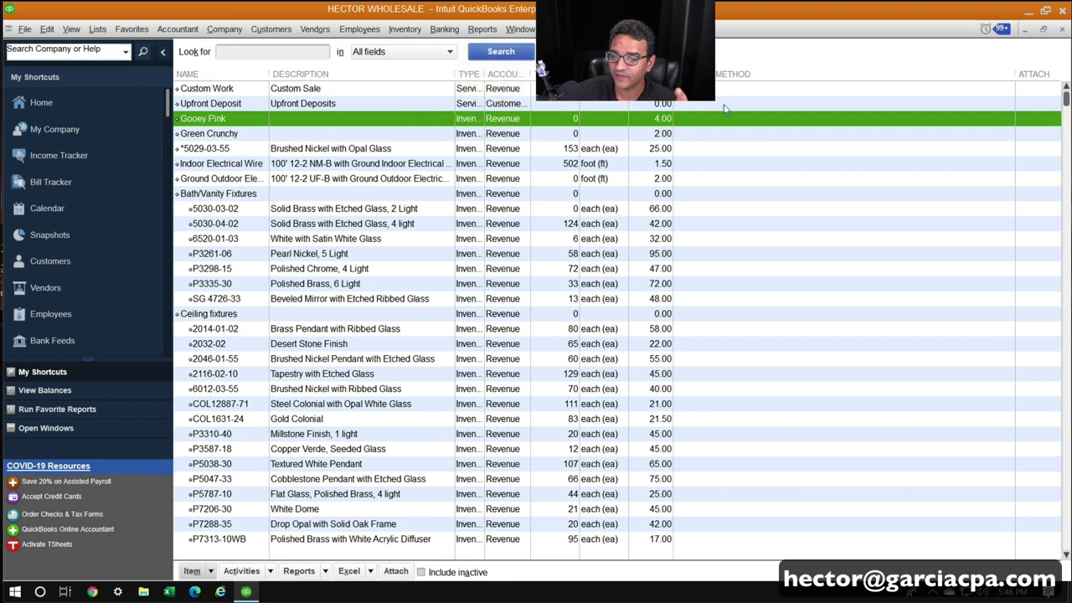
pyautogui.rightClick(668, 122)
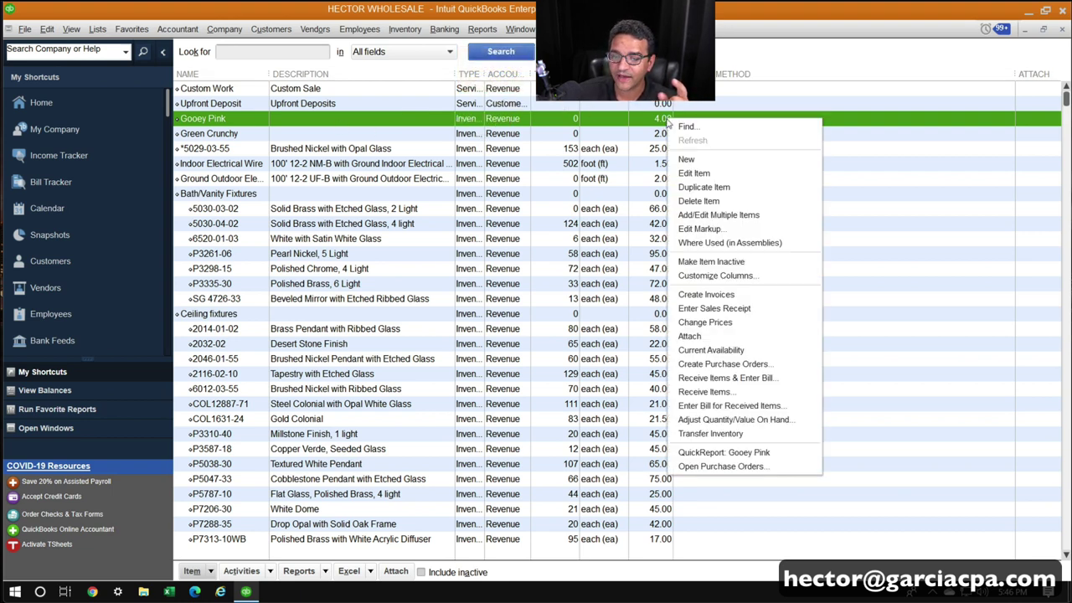
pyautogui.click(712, 276)
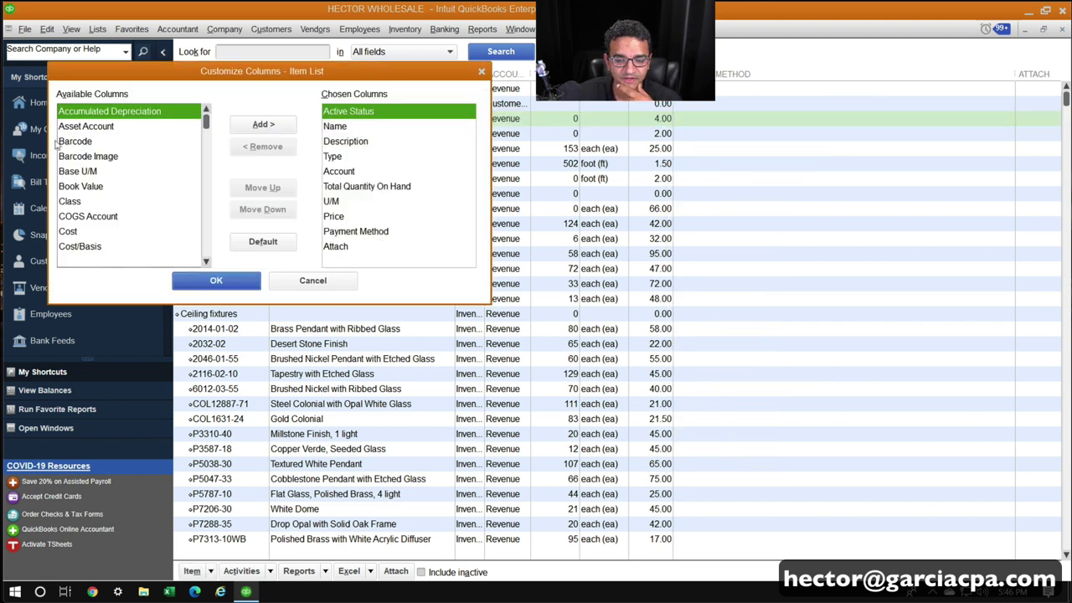
pyautogui.click(92, 145)
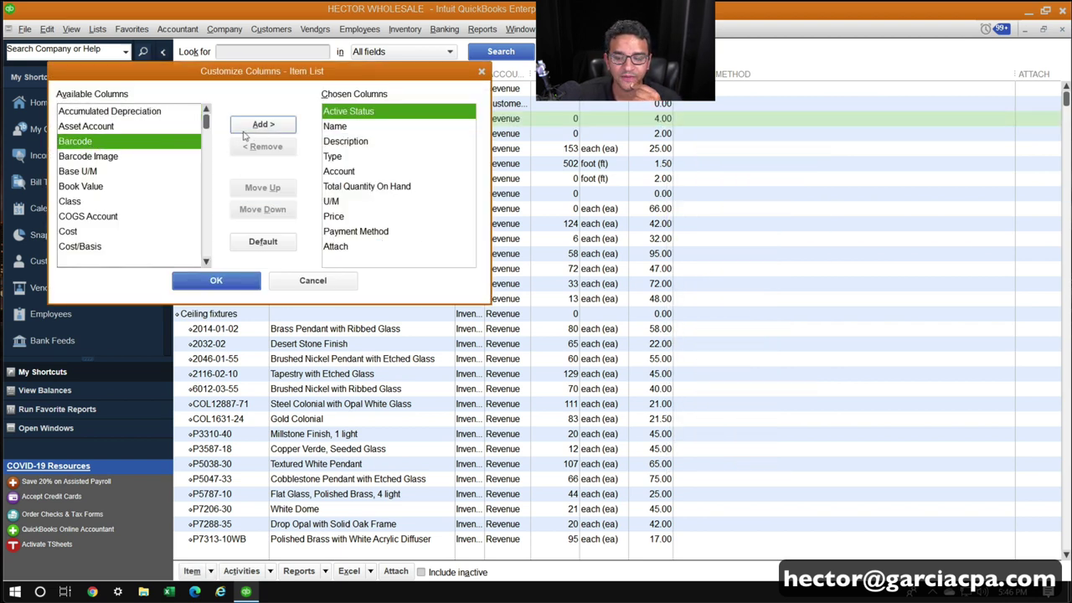
pyautogui.click(248, 130)
pyautogui.click(219, 287)
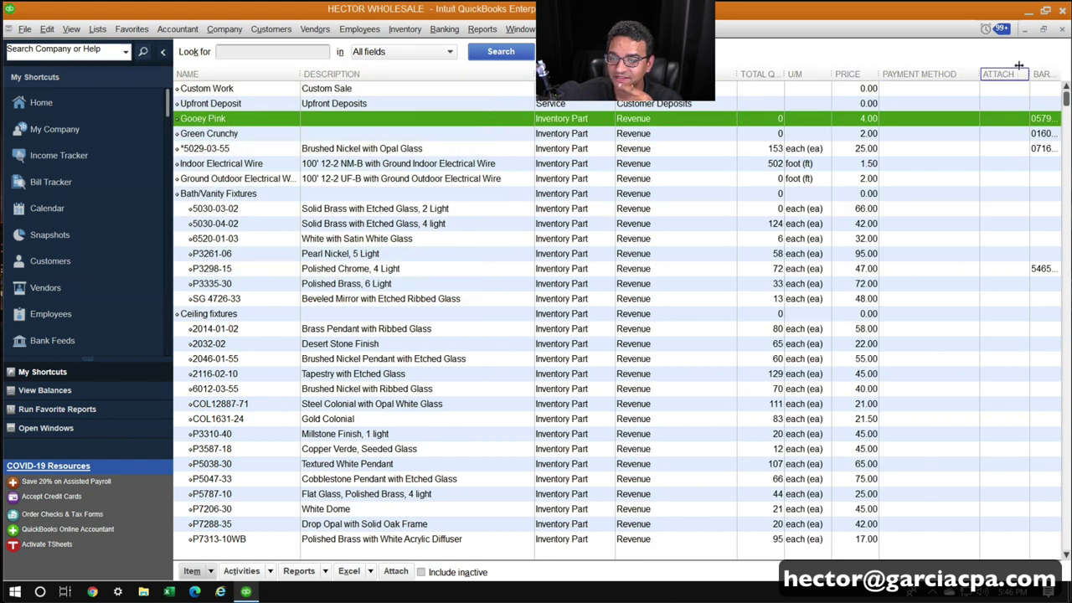
pyautogui.moveTo(1028, 74); pyautogui.dragTo(1001, 73)
# Check the barcodes listed for Green Crunchy, Gooey Pink and *5029-03-55, and close the item list.
pyautogui.click(1038, 134)
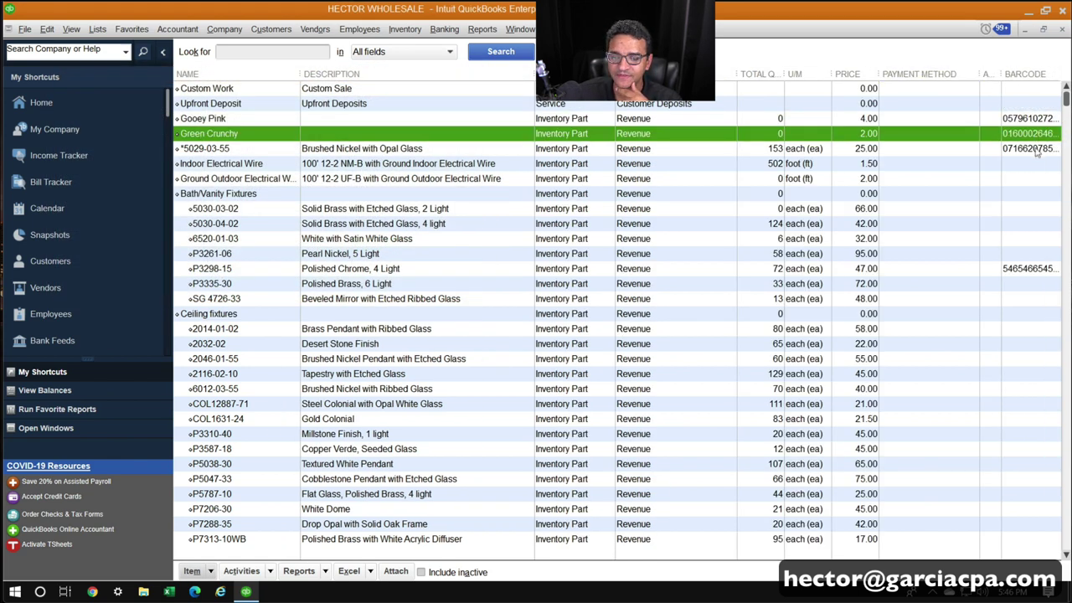
pyautogui.click(1037, 150)
pyautogui.click(1035, 119)
pyautogui.click(1031, 148)
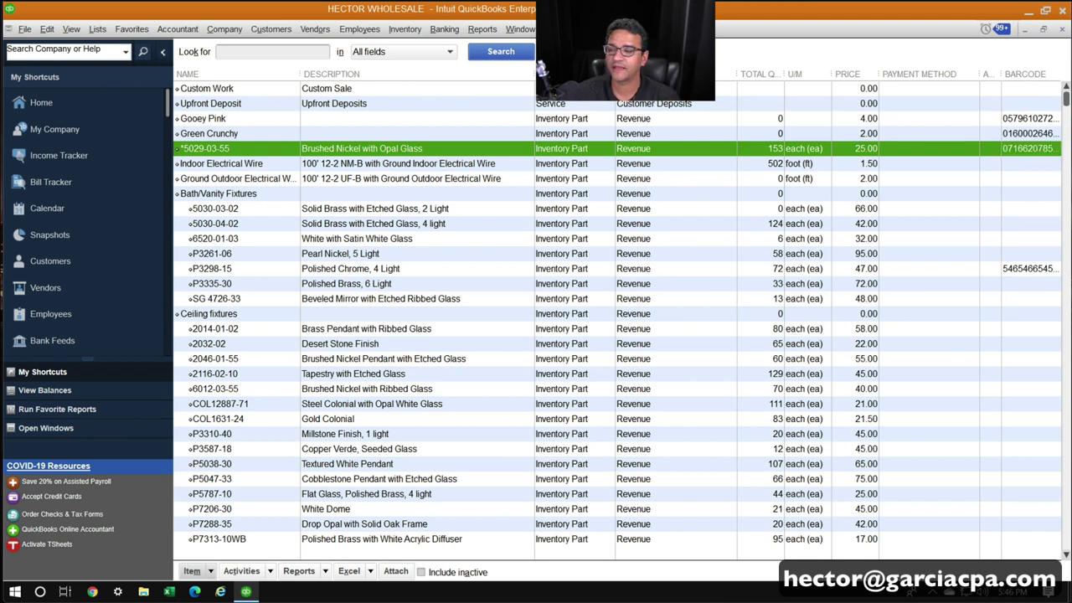
pyautogui.click(1060, 30)
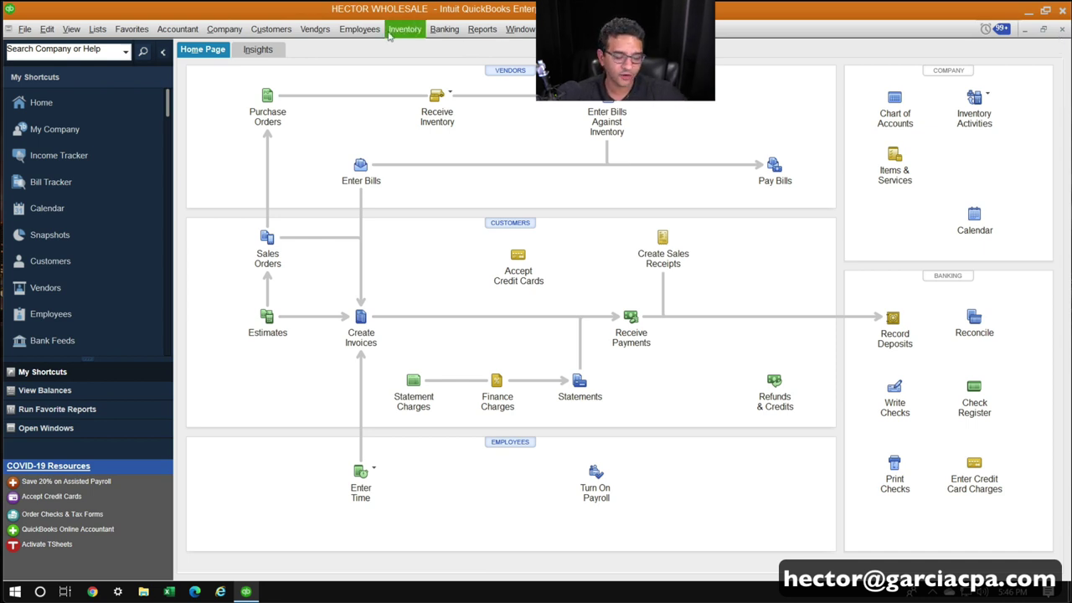
# Create a purchase order for the vendor 7-ELEVEN 34819.
pyautogui.click(264, 102)
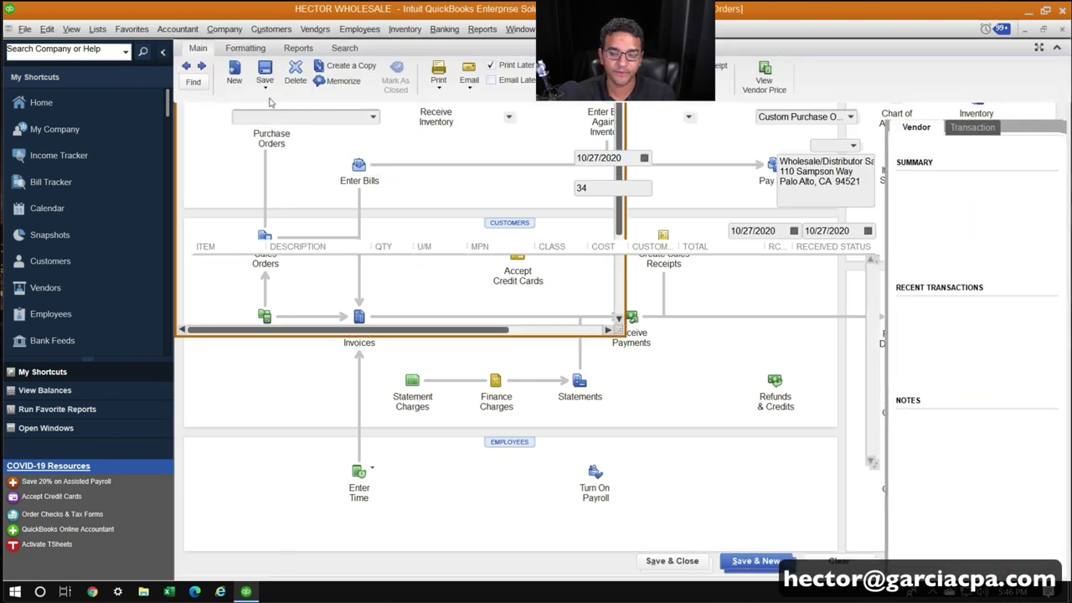
pyautogui.click(373, 117)
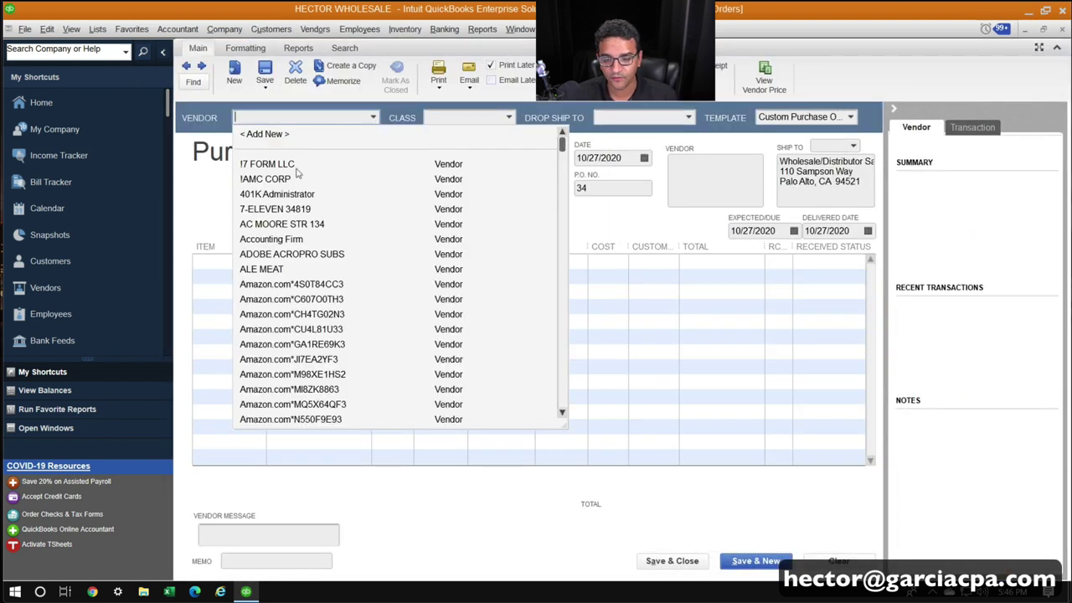
pyautogui.click(284, 210)
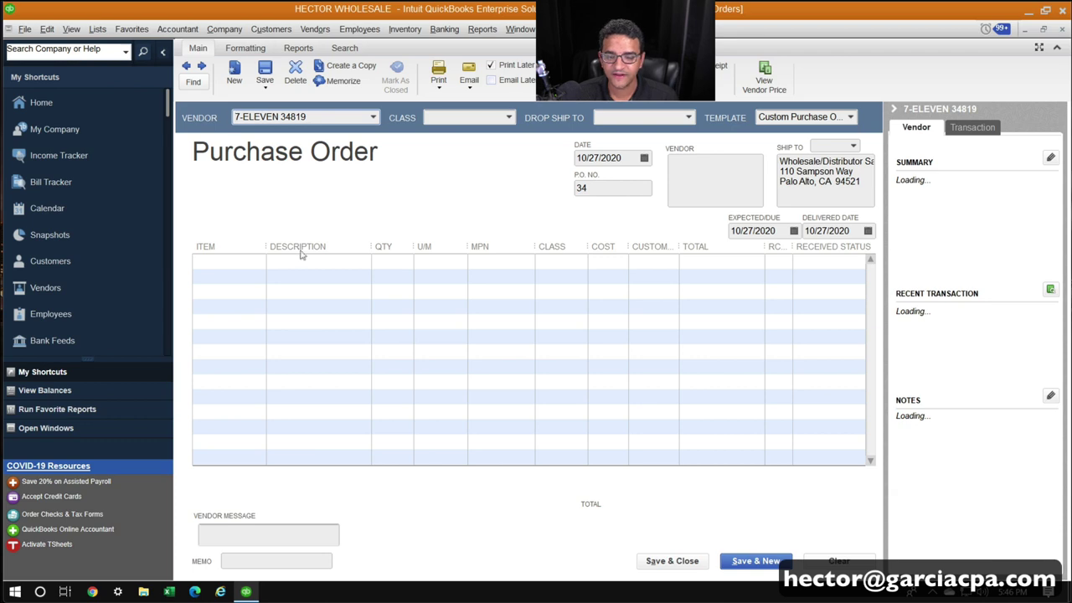
# Add Gooey Pink with a quantity of 20 on the first line of the purchase order.
pyautogui.click(236, 262)
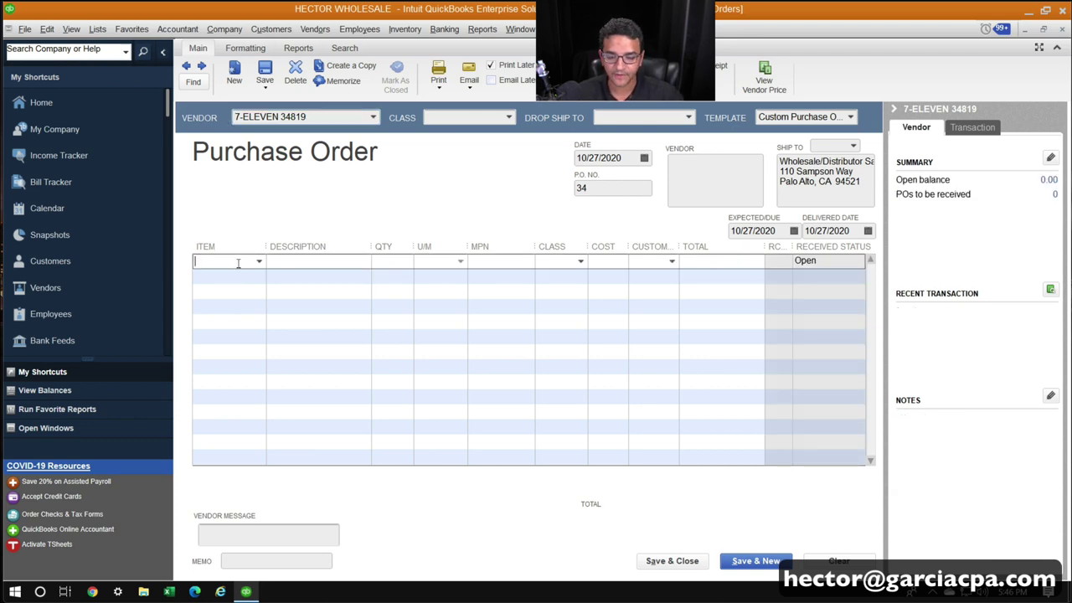
pyautogui.click(259, 261)
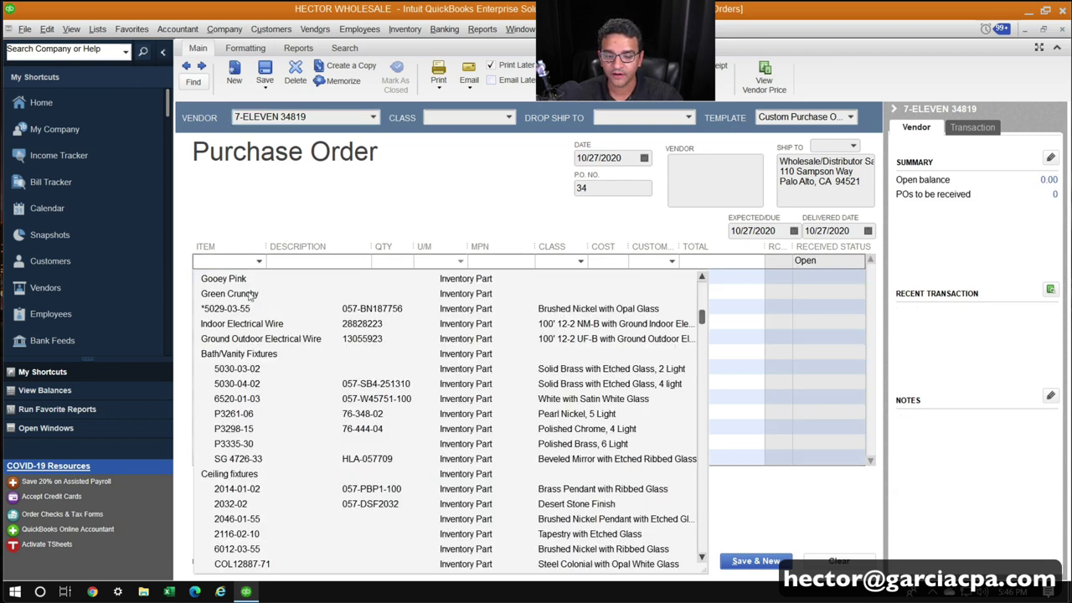
pyautogui.click(238, 277)
pyautogui.click(379, 261)
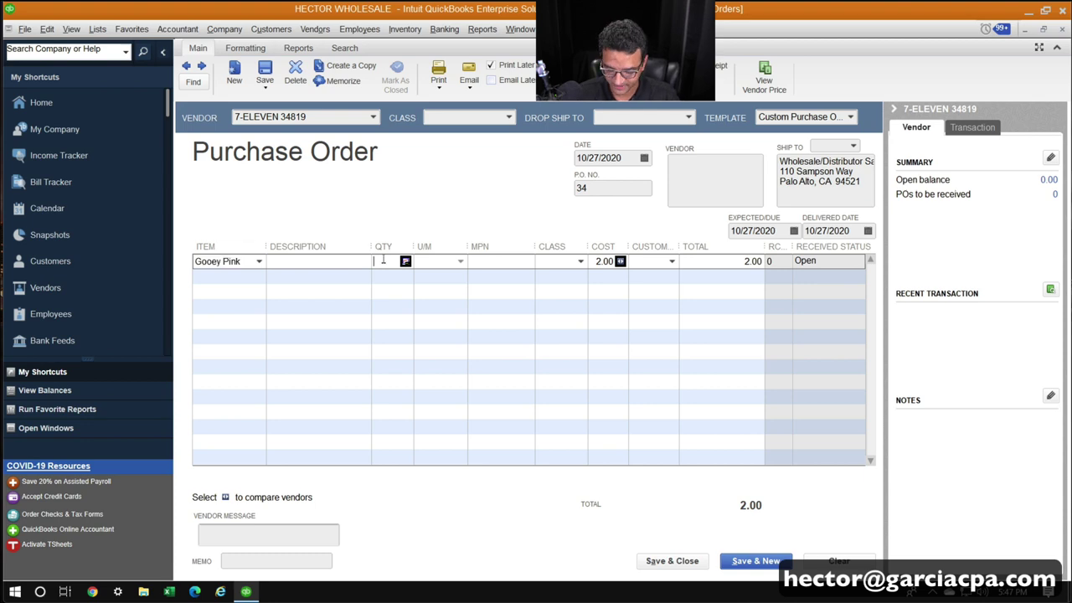
pyautogui.write('20')
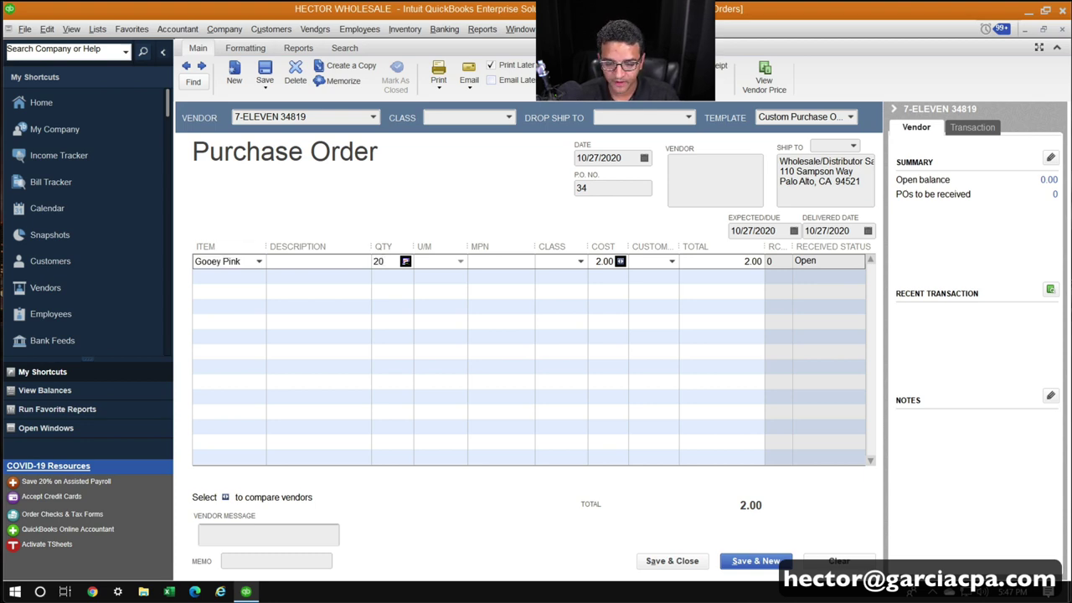
# Add Green Crunchy with a quantity of 15 on the second line, and save and close the purchase order.
pyautogui.click(253, 278)
pyautogui.click(258, 276)
pyautogui.click(224, 310)
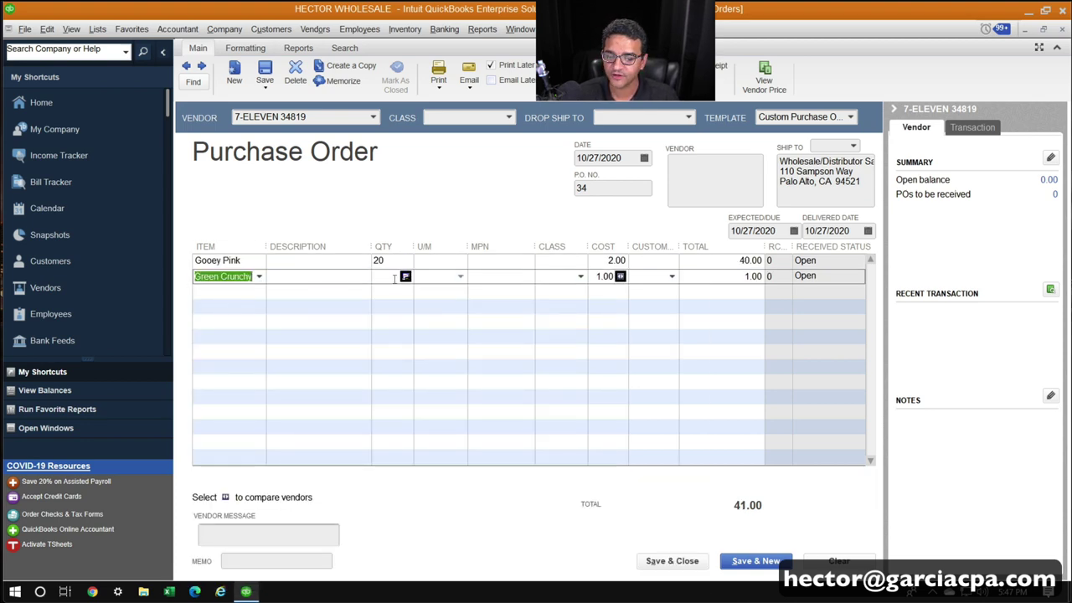
pyautogui.click(390, 275)
pyautogui.write('15')
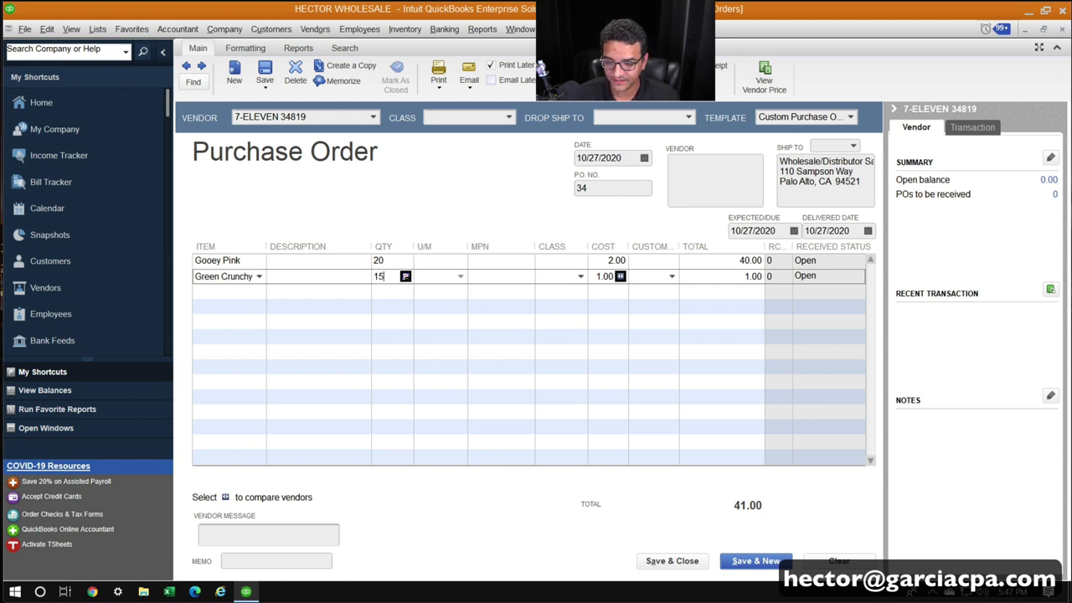
pyautogui.press('Tab')
pyautogui.click(379, 297)
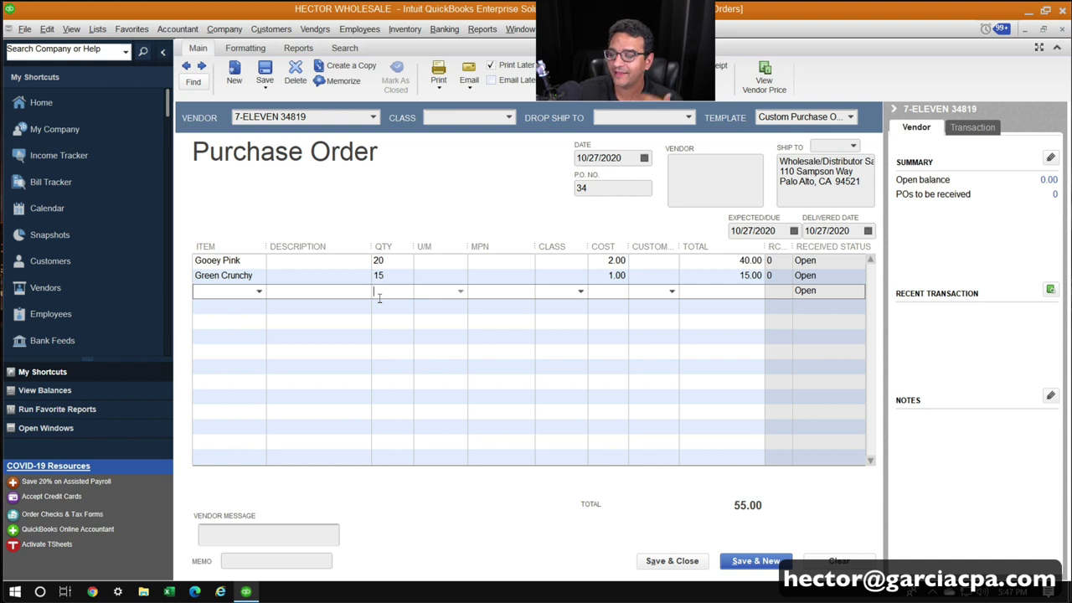
pyautogui.click(268, 73)
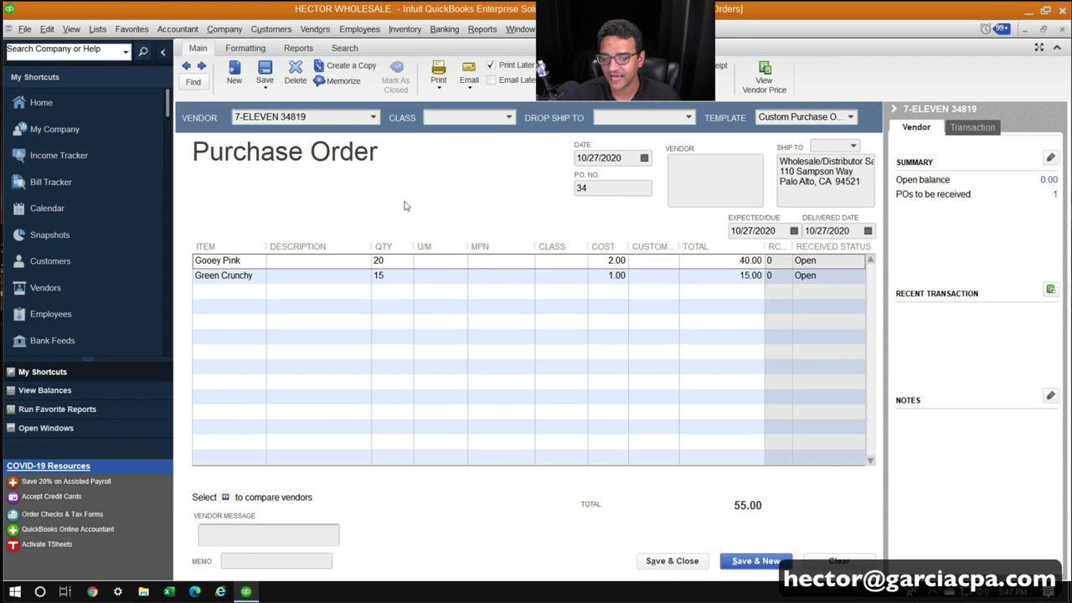
pyautogui.click(697, 561)
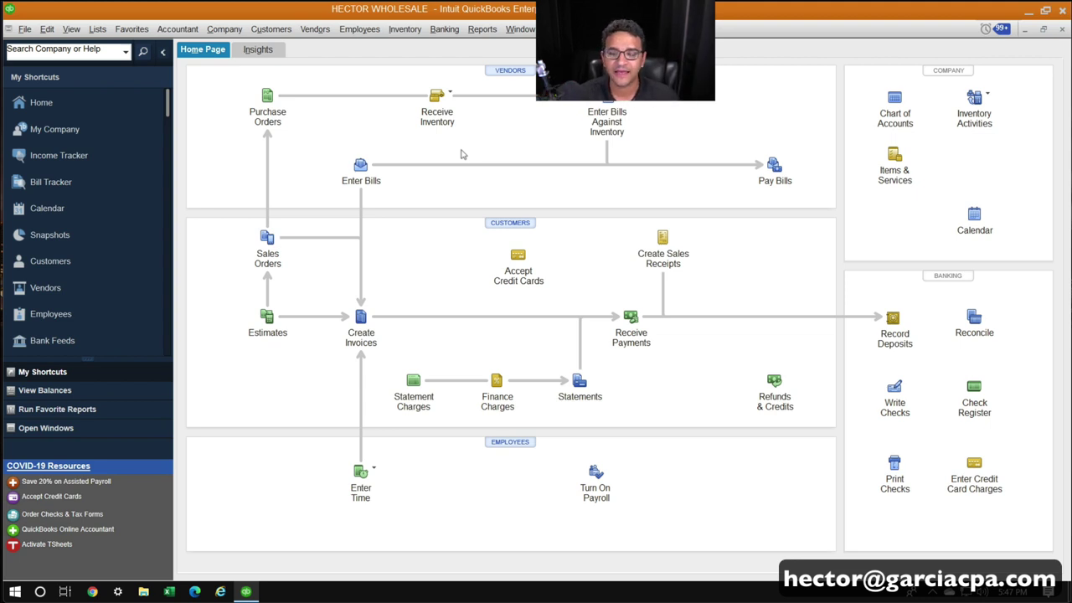
# Open the Purchase Order Management Worksheet and maximize its window.
pyautogui.click(314, 33)
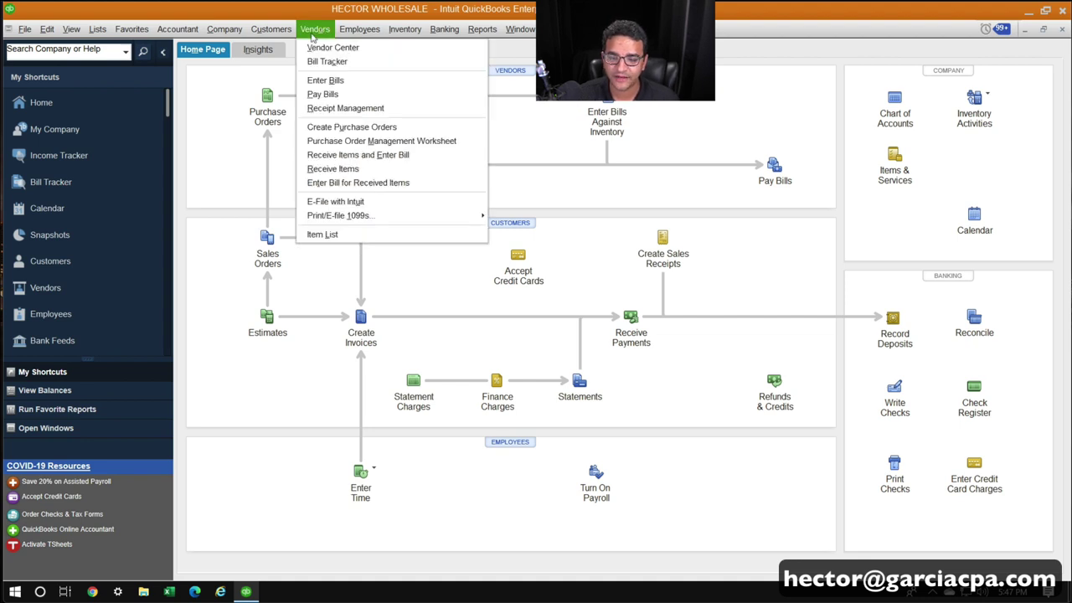
pyautogui.click(337, 144)
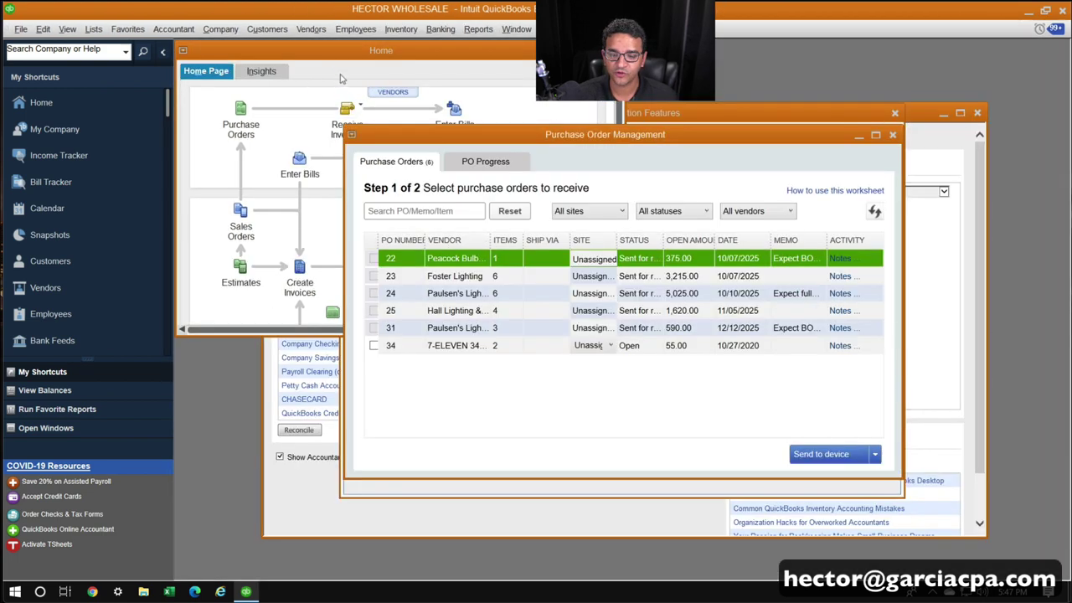
pyautogui.doubleClick(740, 139)
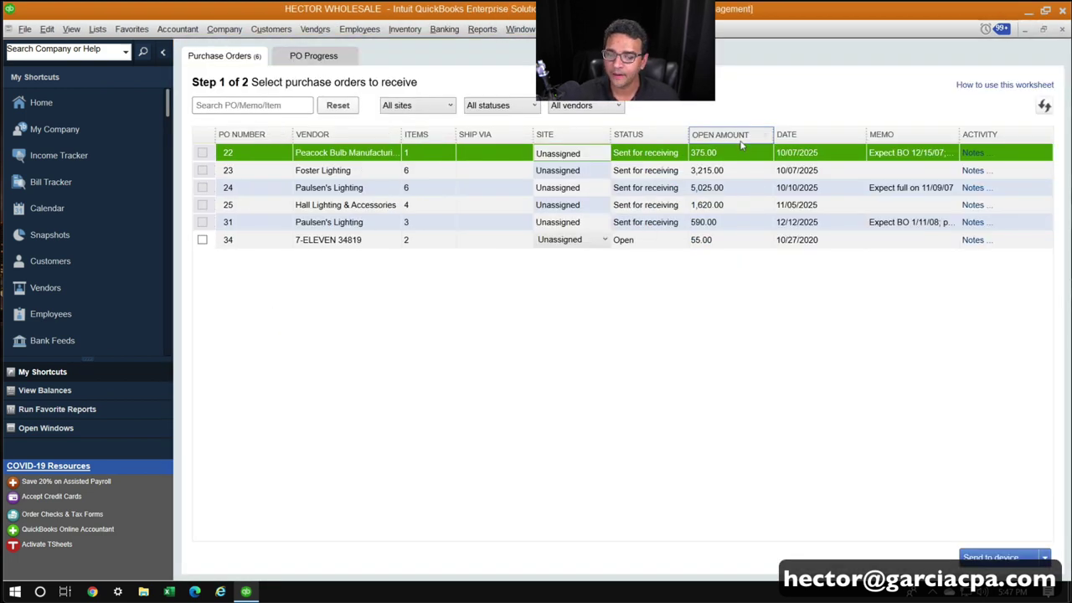
# Select the open 7-ELEVEN 34819 purchase order for receiving and try to send it to the device.
pyautogui.click(643, 243)
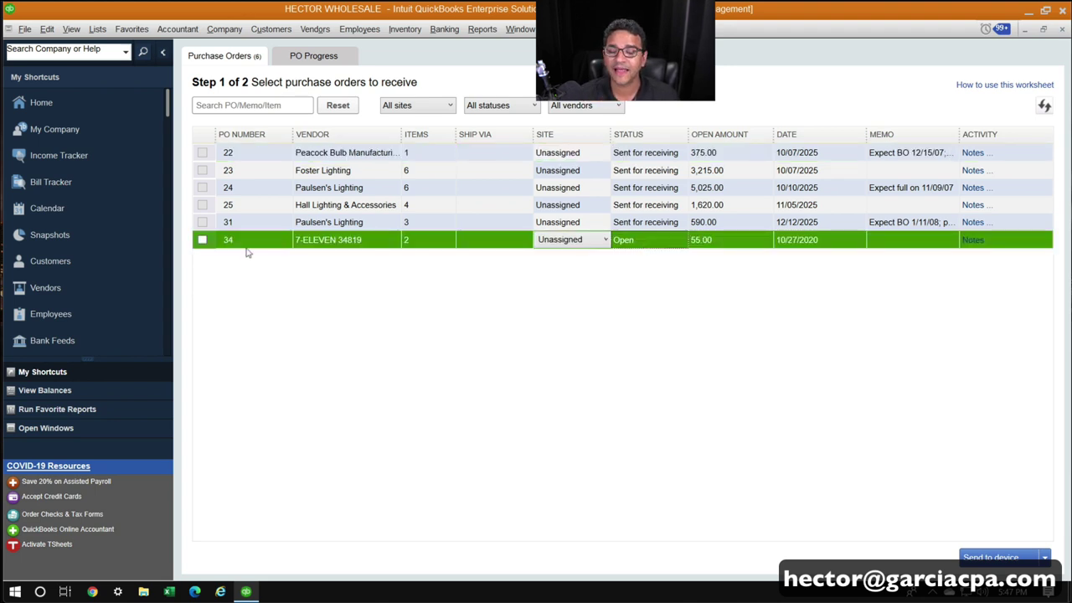
pyautogui.click(201, 240)
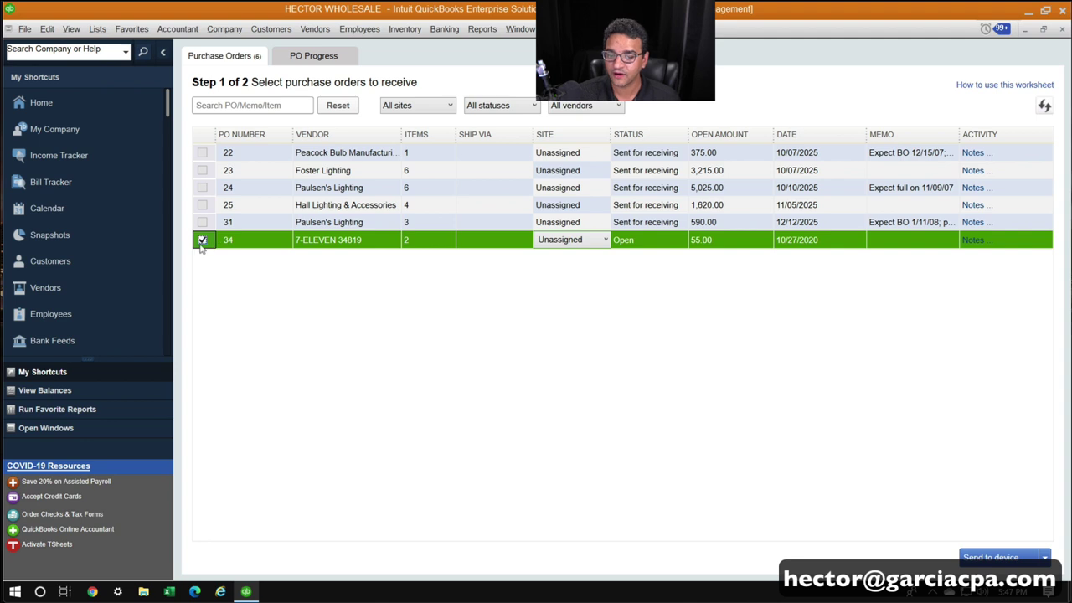
pyautogui.click(992, 557)
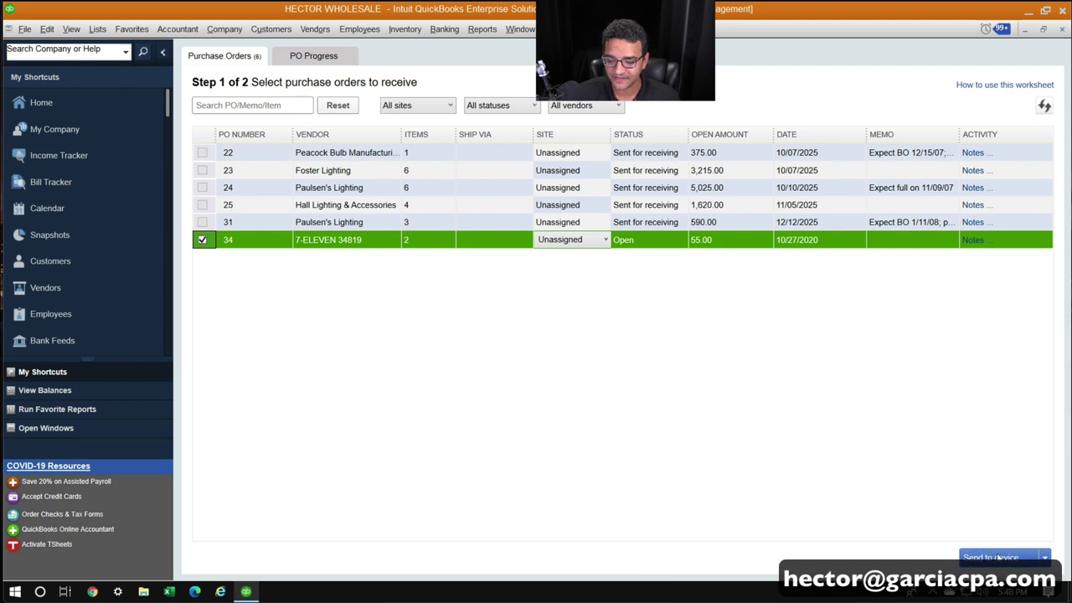
pyautogui.click(996, 557)
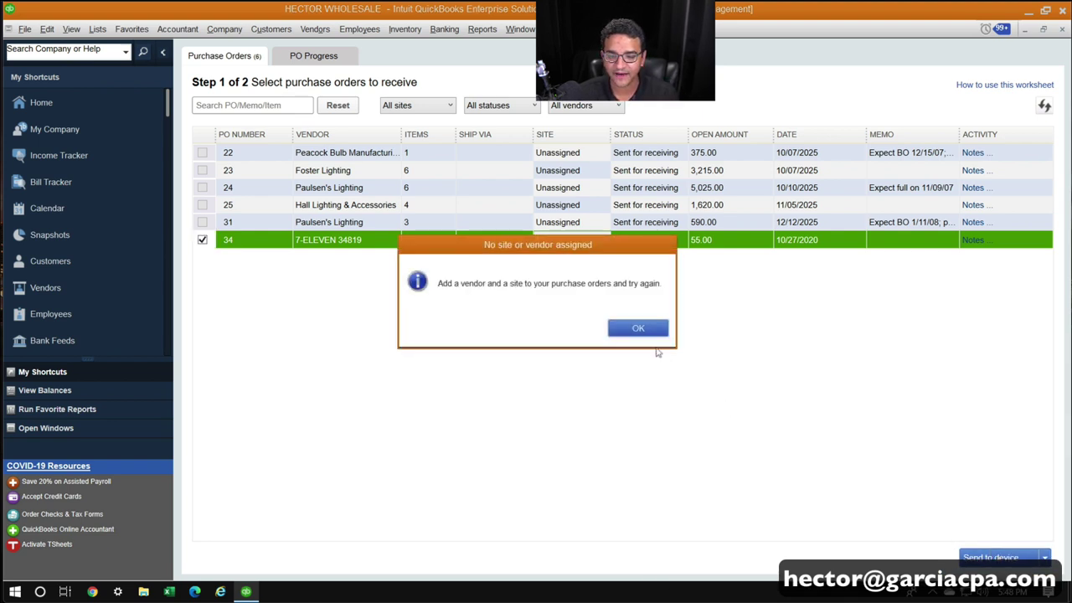
# Set the 7-ELEVEN purchase order's site to Main Warehouse and start sending it to the device.
pyautogui.click(639, 328)
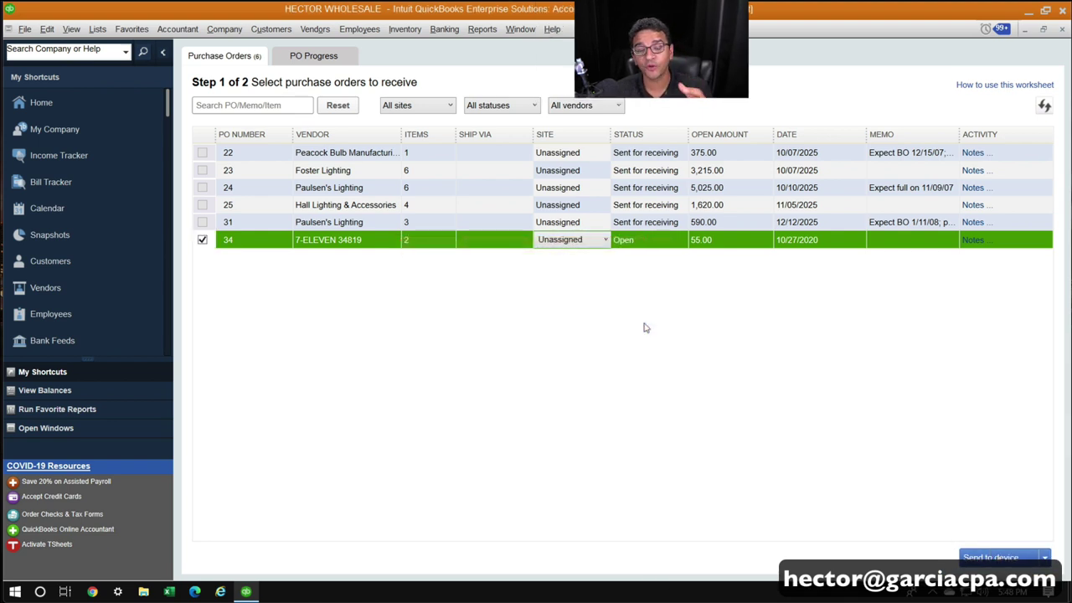
pyautogui.click(605, 240)
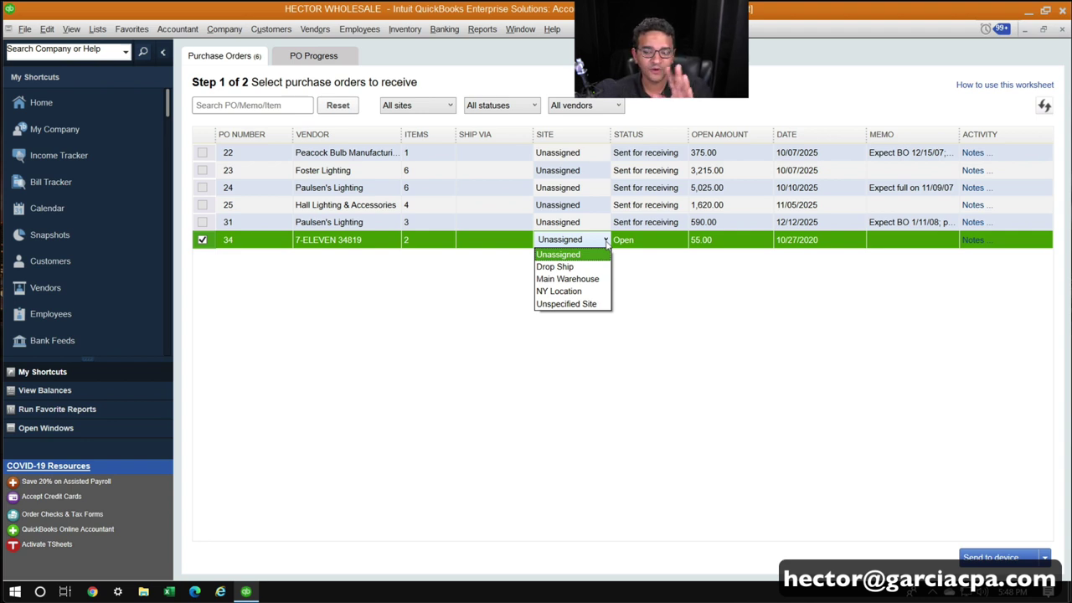
pyautogui.click(576, 279)
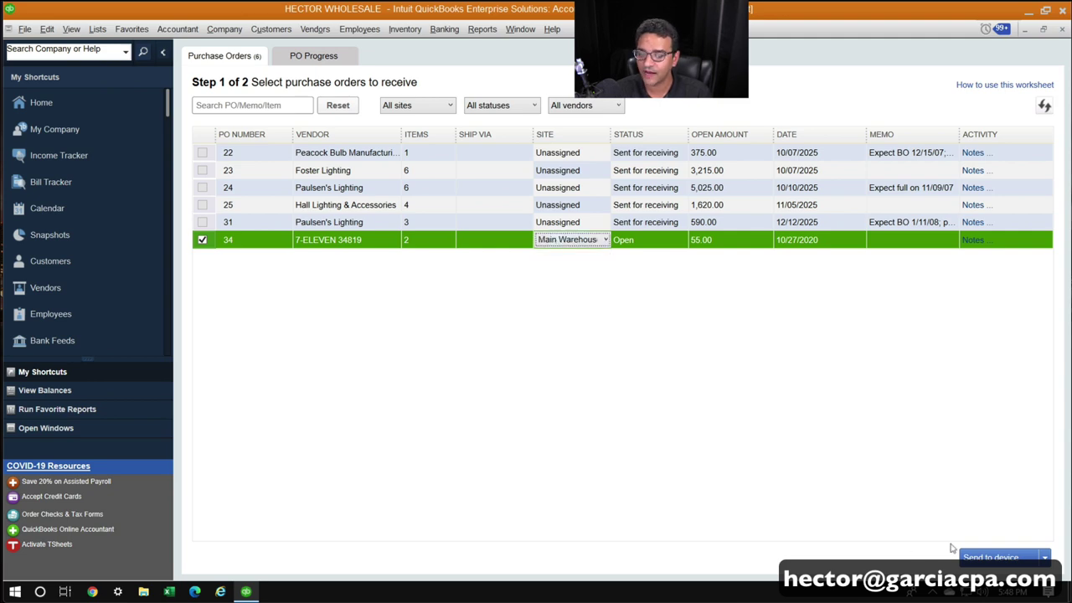
pyautogui.click(1002, 558)
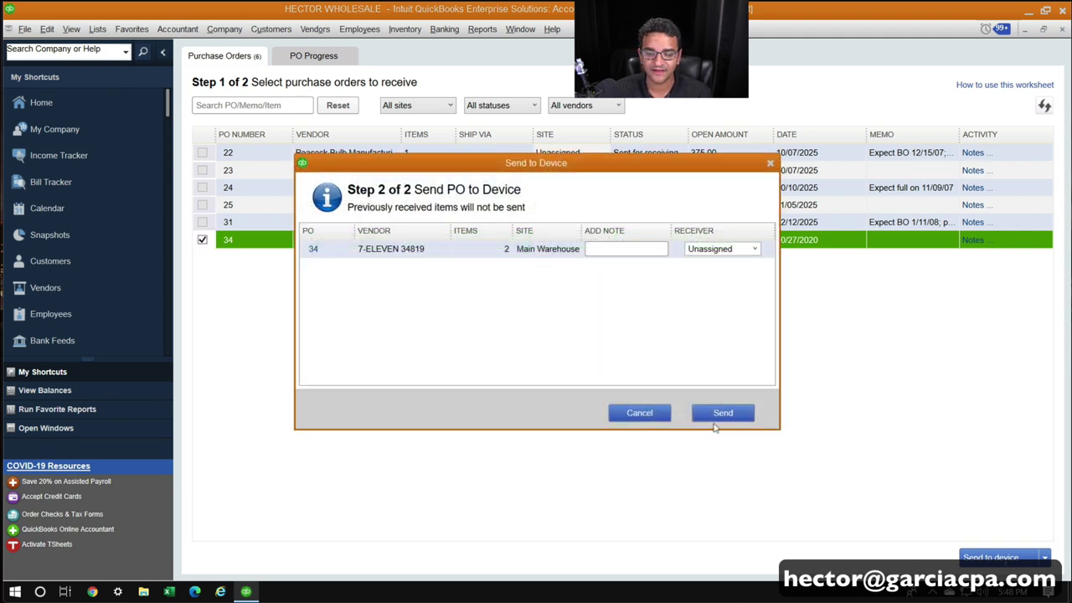
# Assign the picker as the receiver, send the purchase order to the device, and close the confirmation.
pyautogui.moveTo(546, 165)
pyautogui.mouseDown()
pyautogui.moveTo(557, 138)
pyautogui.moveTo(550, 146)
pyautogui.mouseUp()
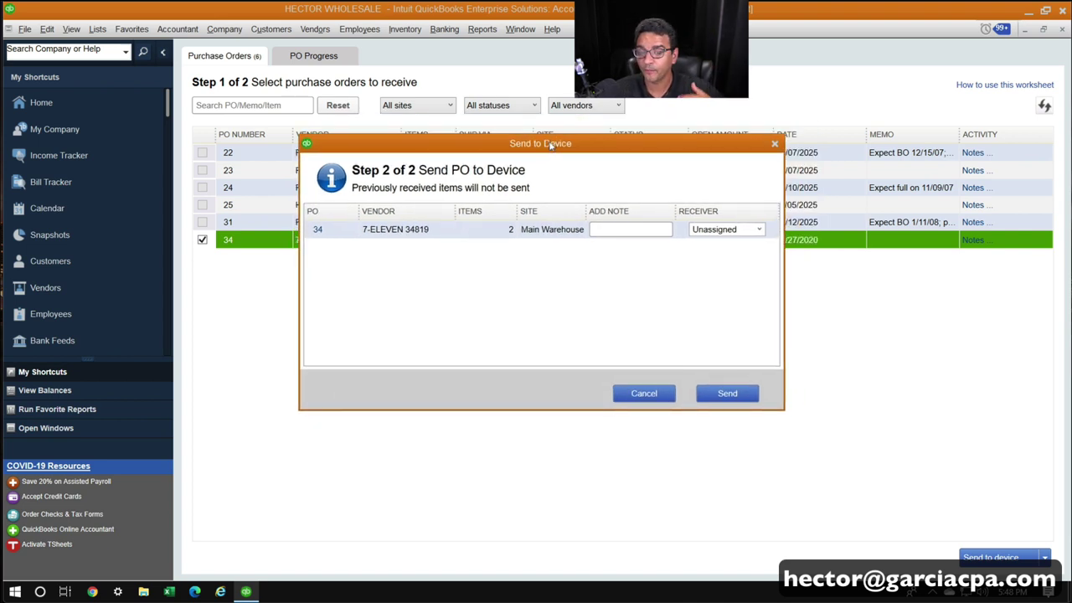
pyautogui.click(610, 233)
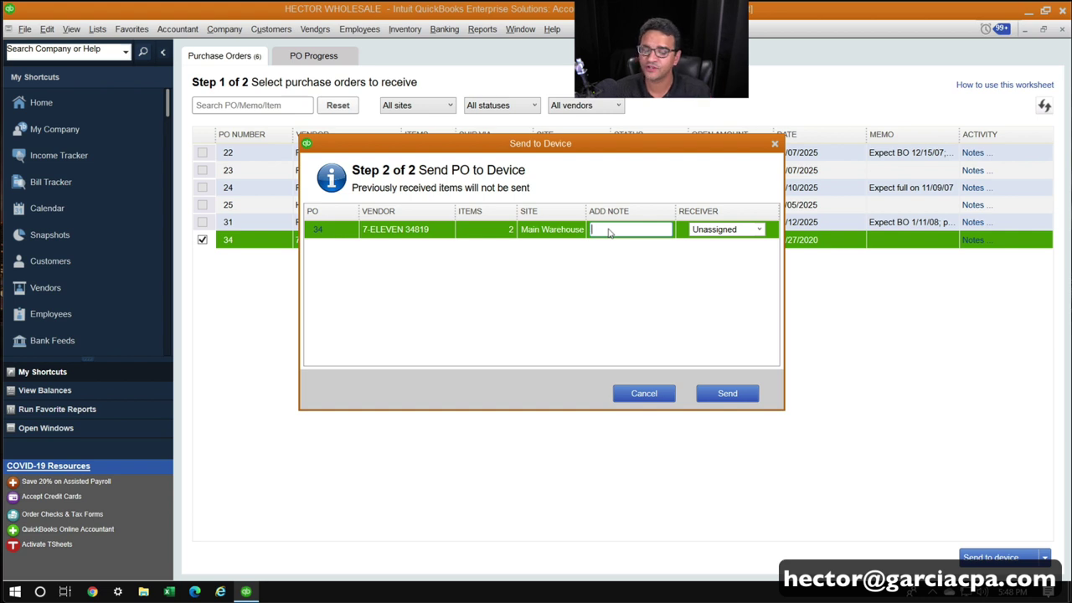
pyautogui.click(759, 231)
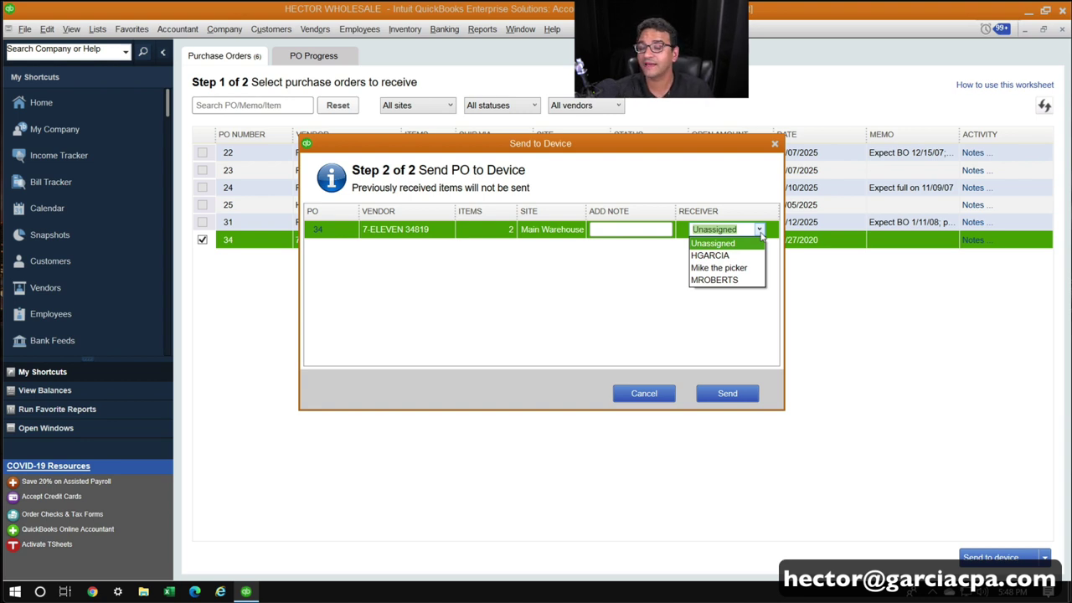
pyautogui.click(713, 268)
pyautogui.click(741, 392)
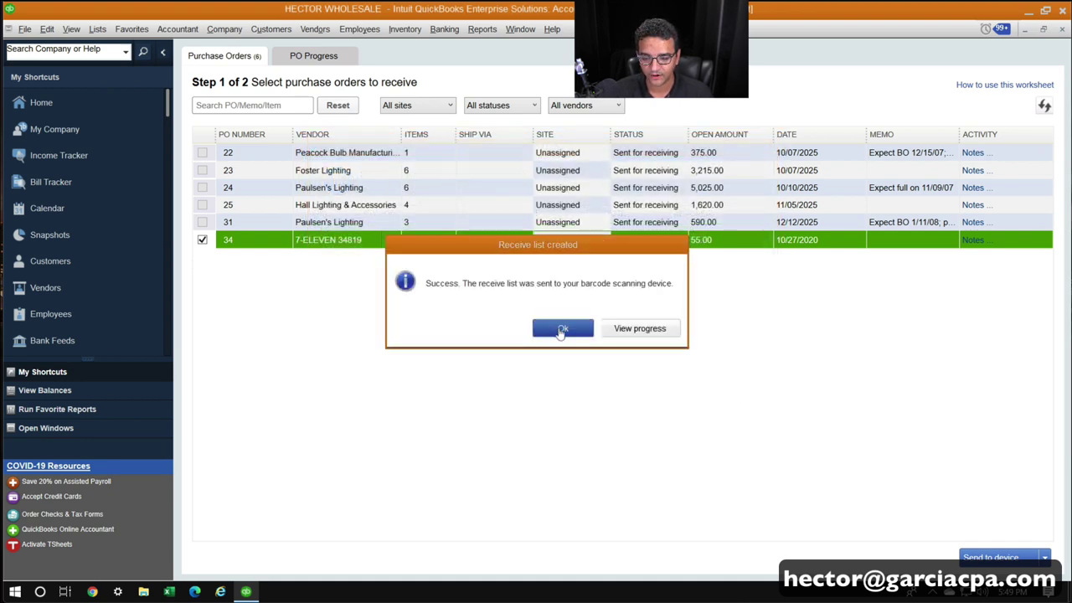
pyautogui.click(561, 328)
# Switch to the mobile device and, in the picker's assigned Receive task, receive 15 Gooey Pink and 15 Green Crunchy.
pyautogui.hotkey('alt', 'Tab')
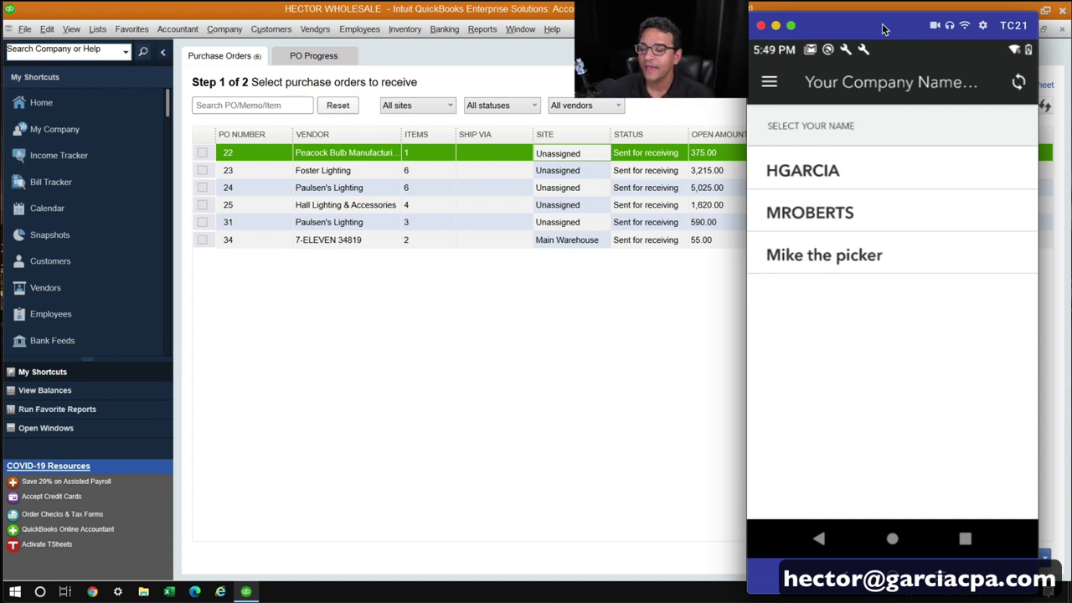
pyautogui.click(818, 214)
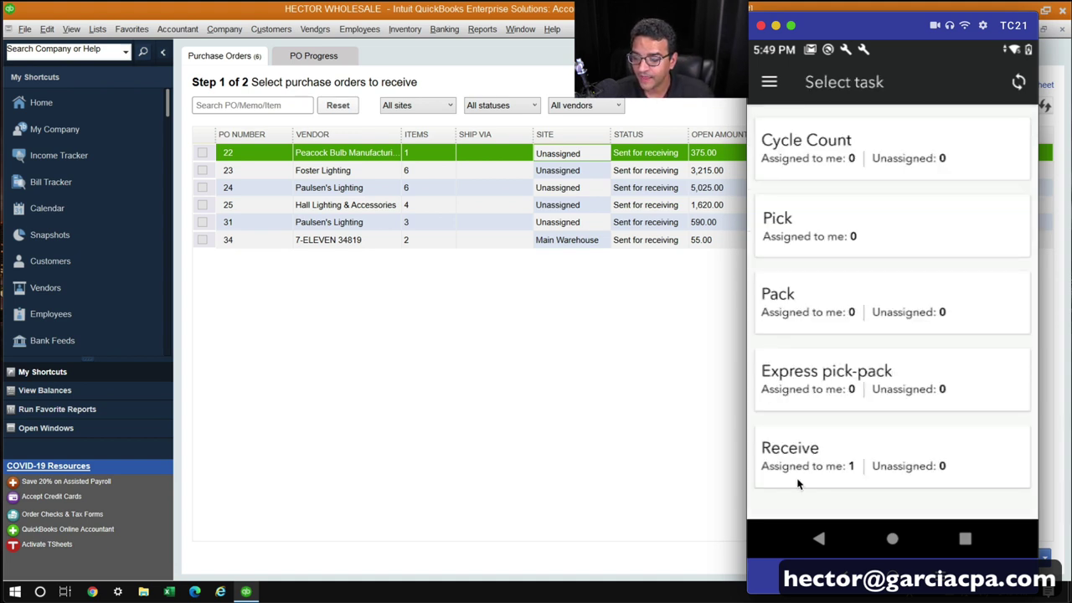
pyautogui.click(838, 459)
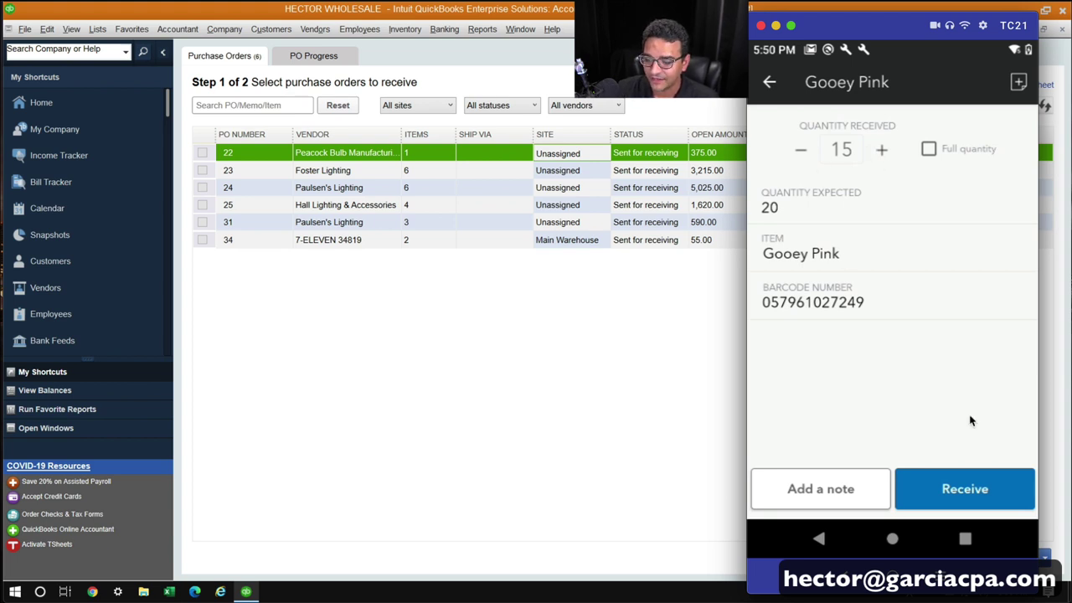
pyautogui.click(944, 492)
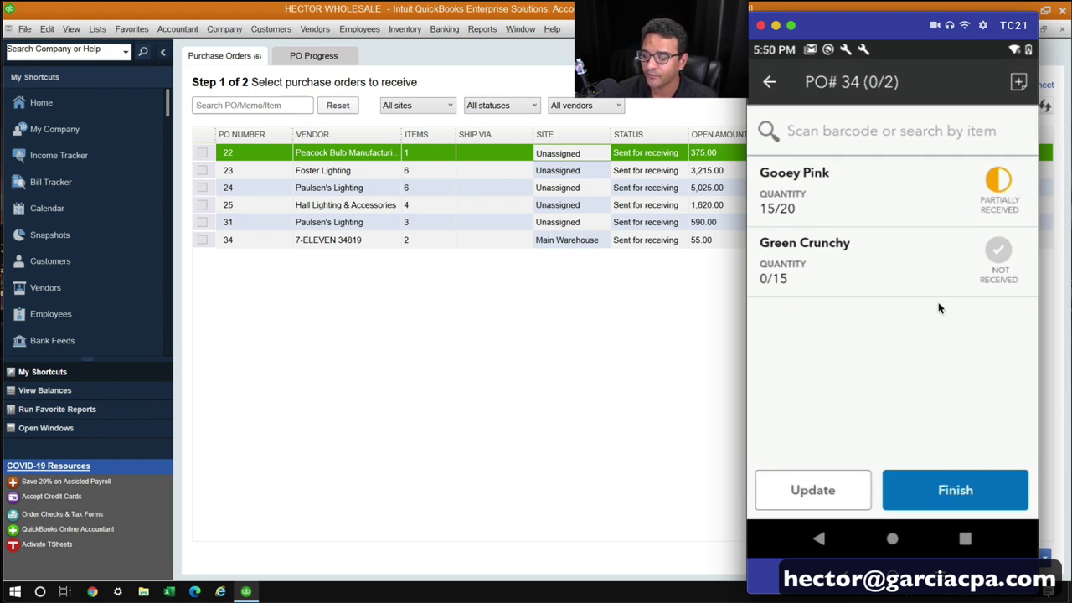
pyautogui.click(797, 266)
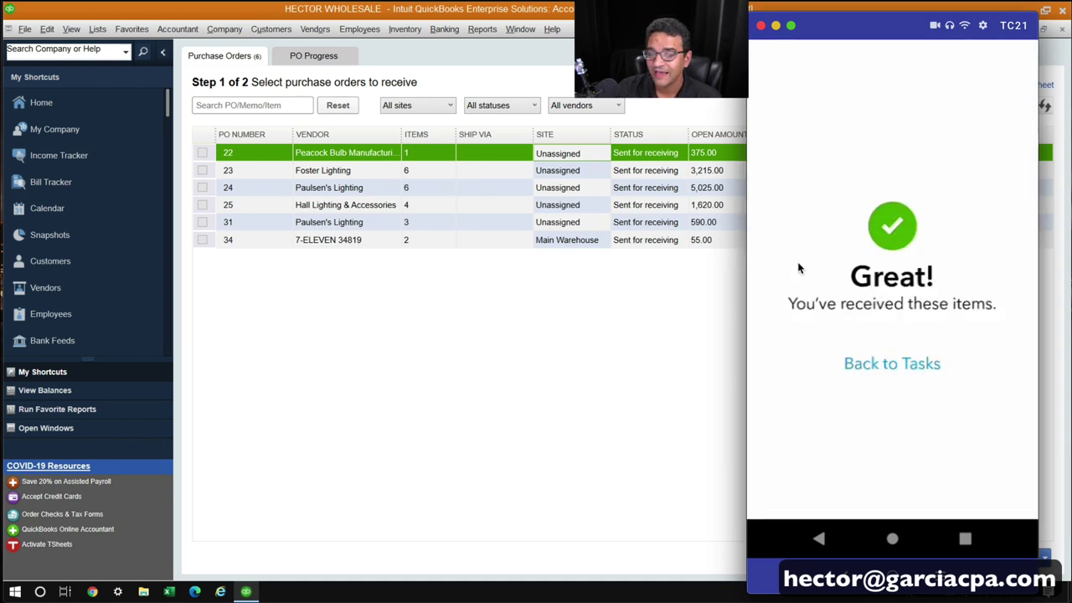
# Switch back to QuickBooks, refresh the worksheet, and review the 7-ELEVEN order's receive list in PO Progress.
pyautogui.click(1044, 106)
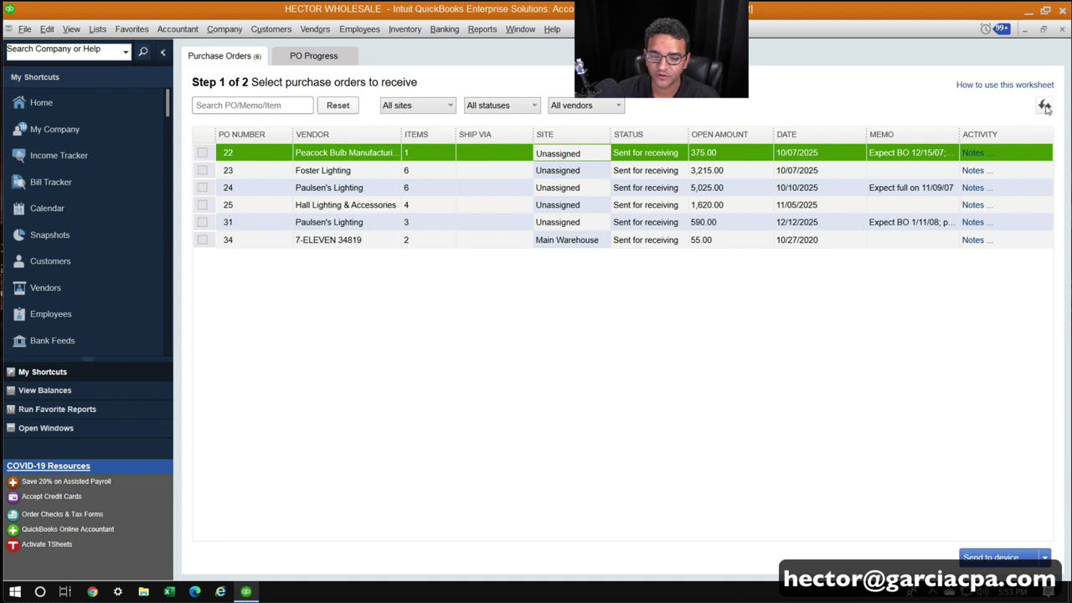
pyautogui.click(289, 57)
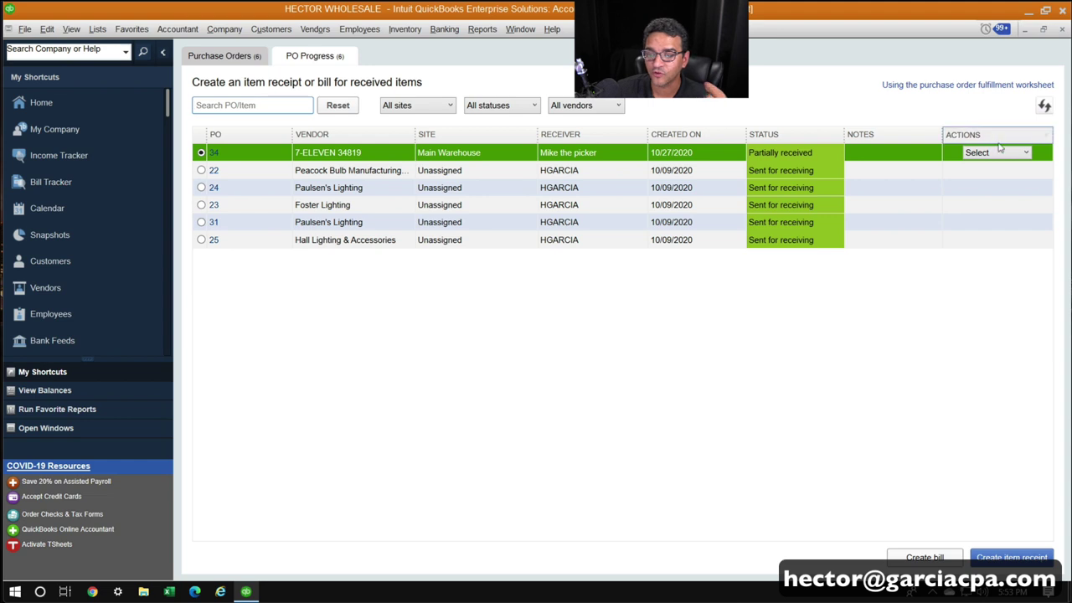
pyautogui.click(1025, 153)
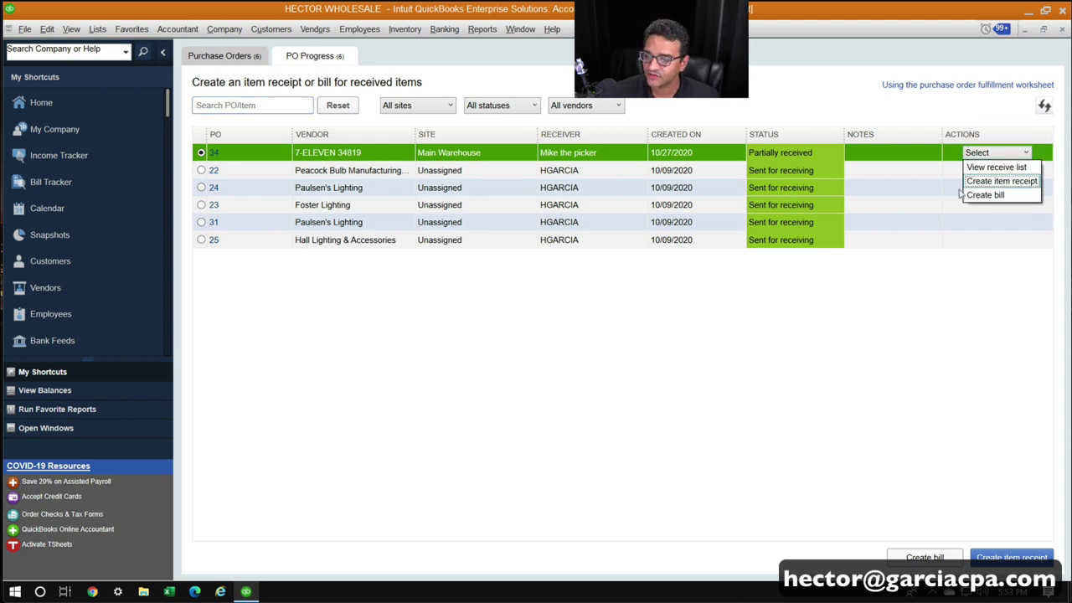
pyautogui.click(1004, 168)
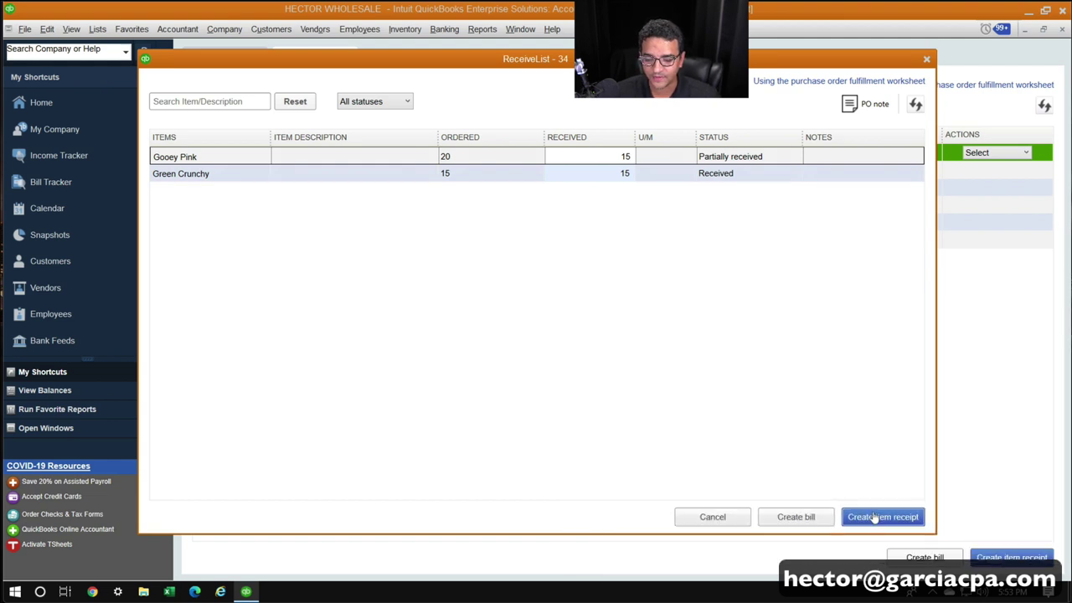
pyautogui.click(709, 520)
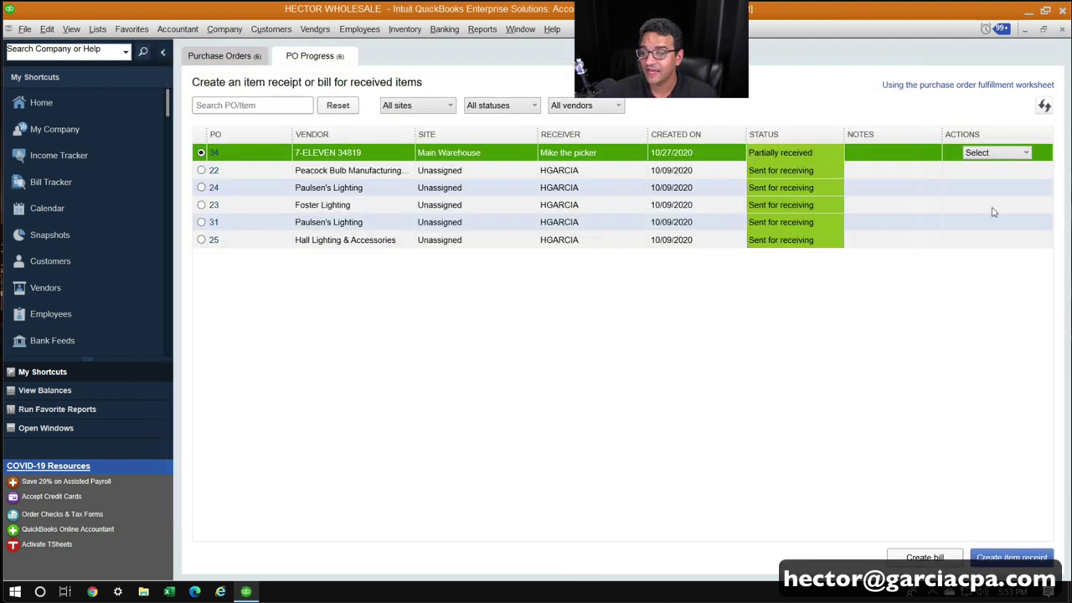
# Create an item receipt for the partially received 7-ELEVEN order, view the receipt, and return to the worksheet.
pyautogui.click(1026, 153)
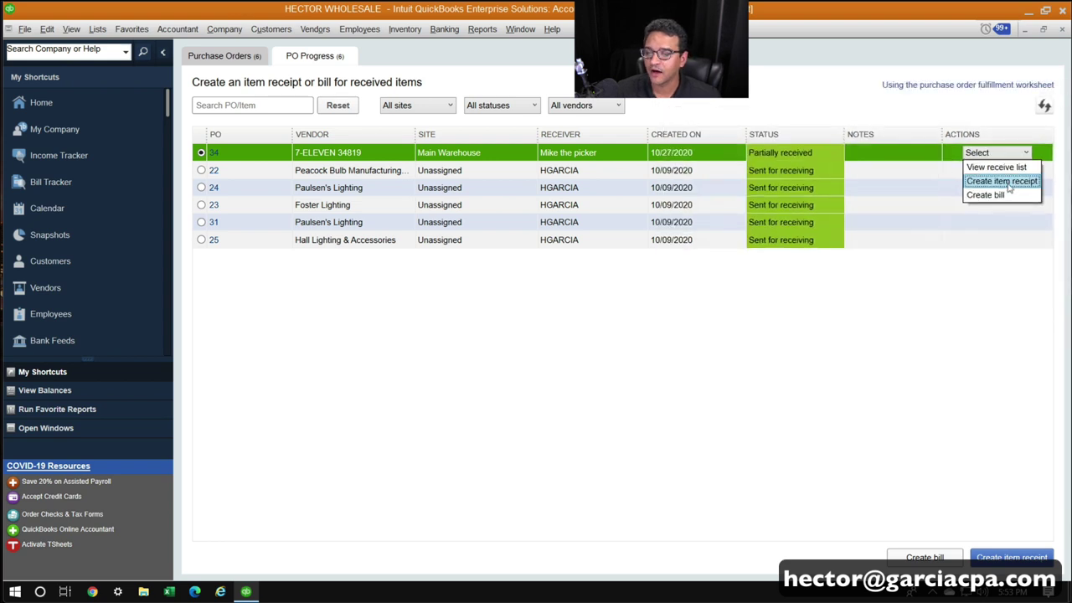
pyautogui.click(1008, 183)
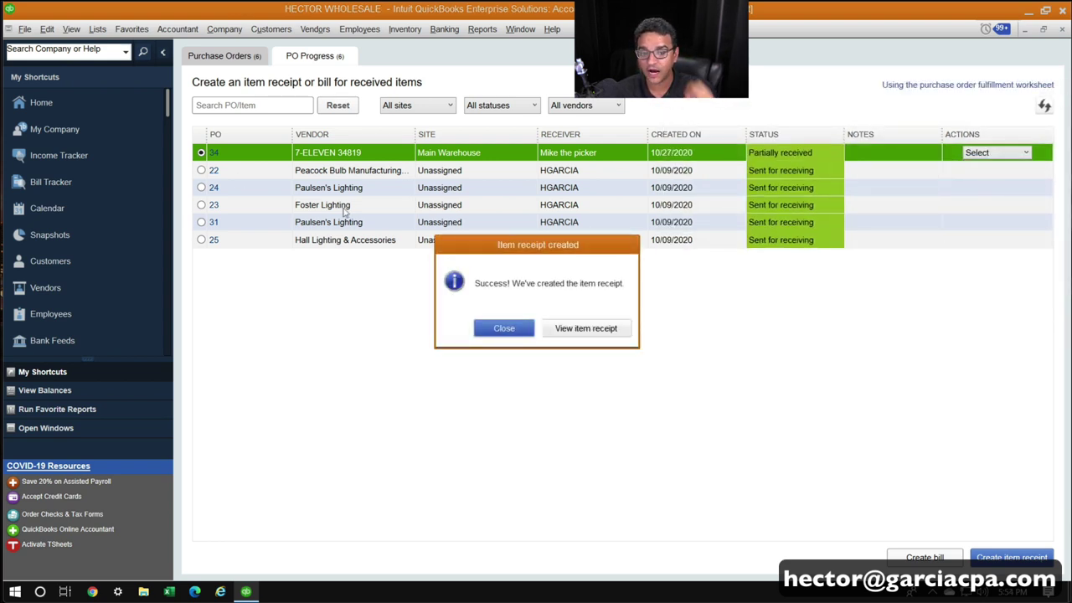
pyautogui.click(586, 328)
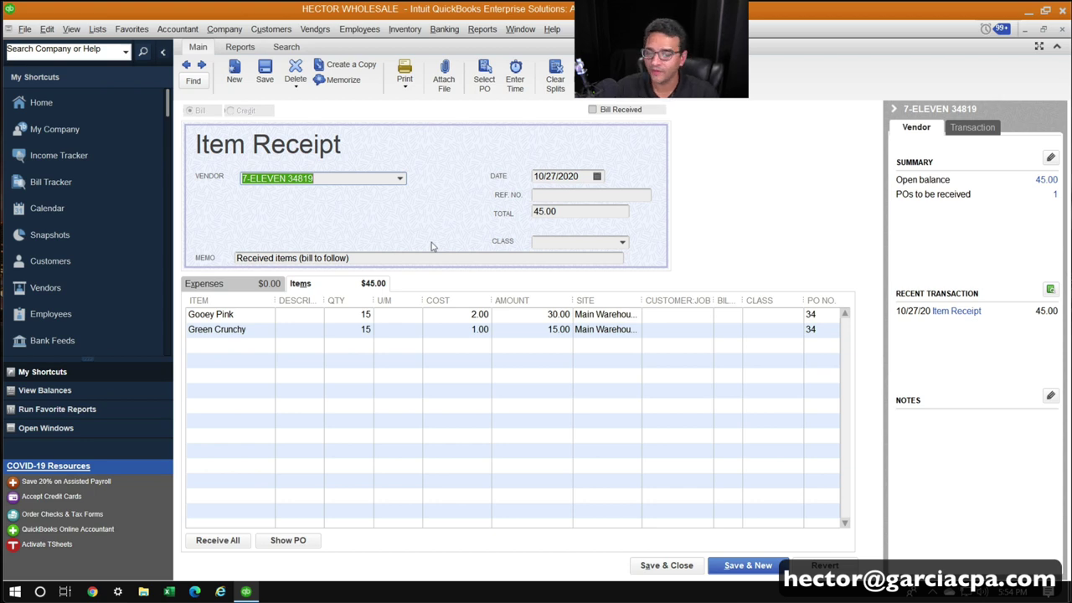
pyautogui.click(1045, 29)
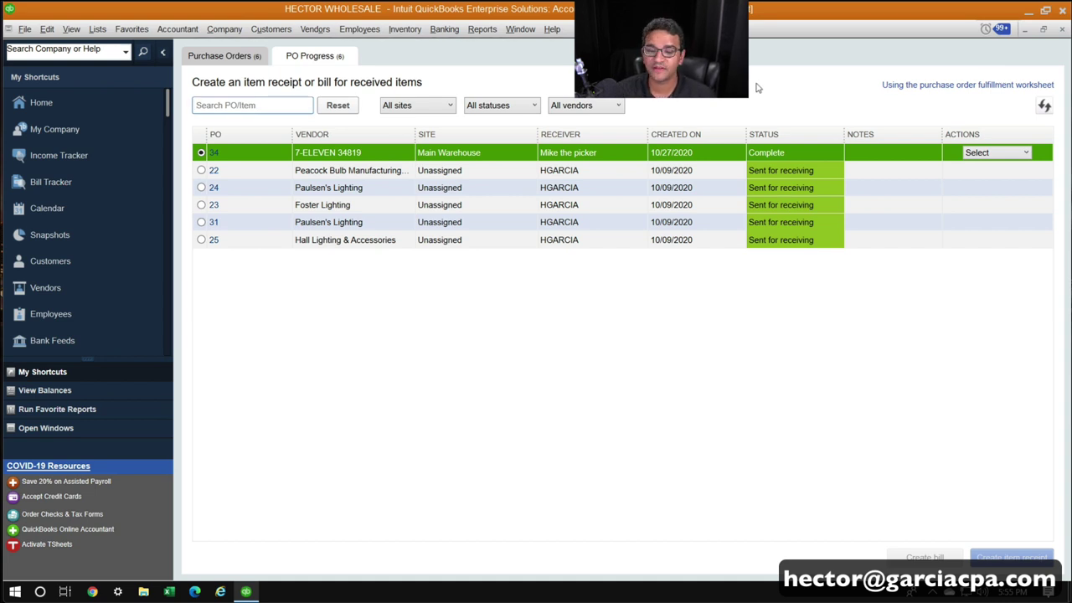
# Go back to the list of purchase orders to receive and select the partially received 7-ELEVEN order.
pyautogui.click(228, 57)
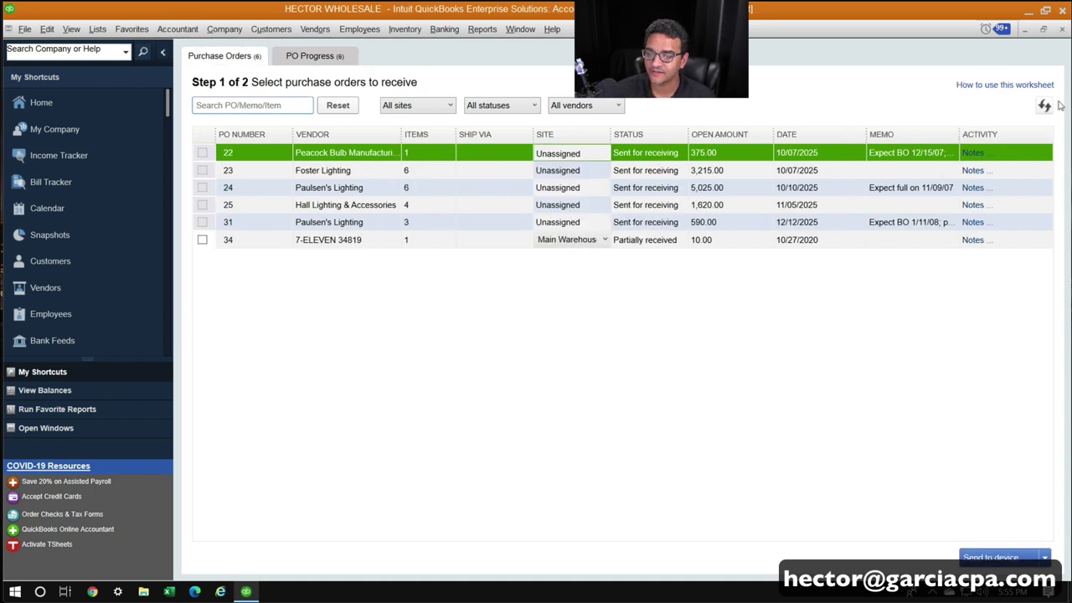
pyautogui.click(624, 244)
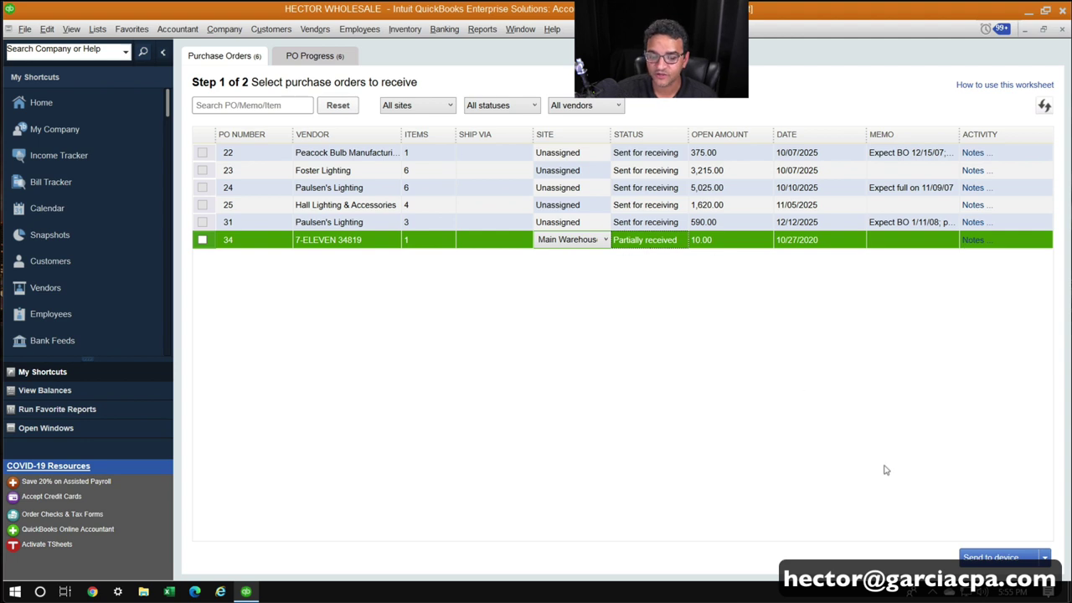
pyautogui.click(992, 557)
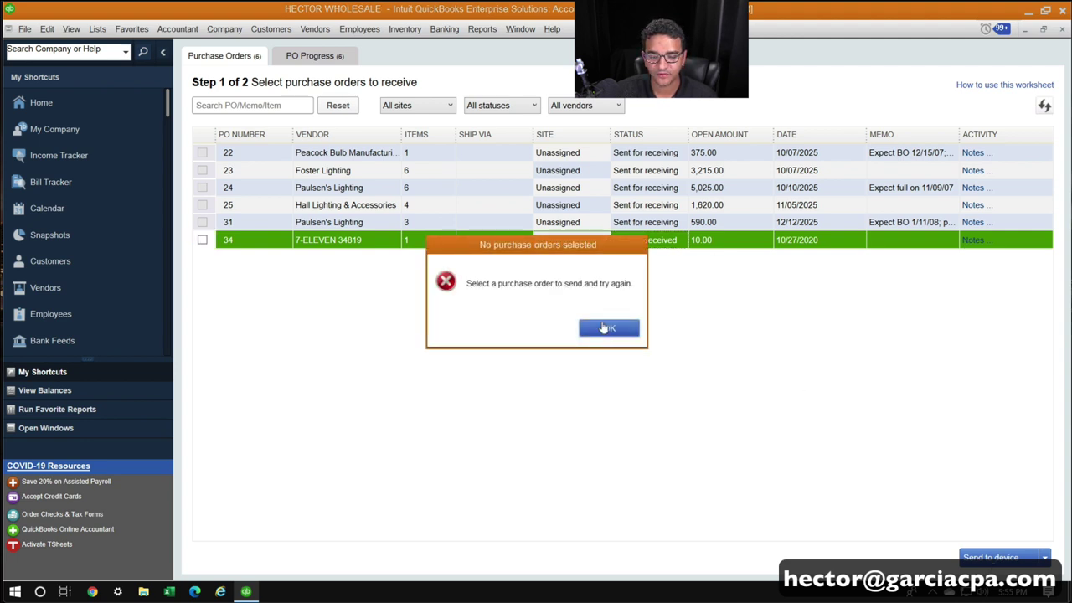
pyautogui.click(606, 327)
pyautogui.click(201, 239)
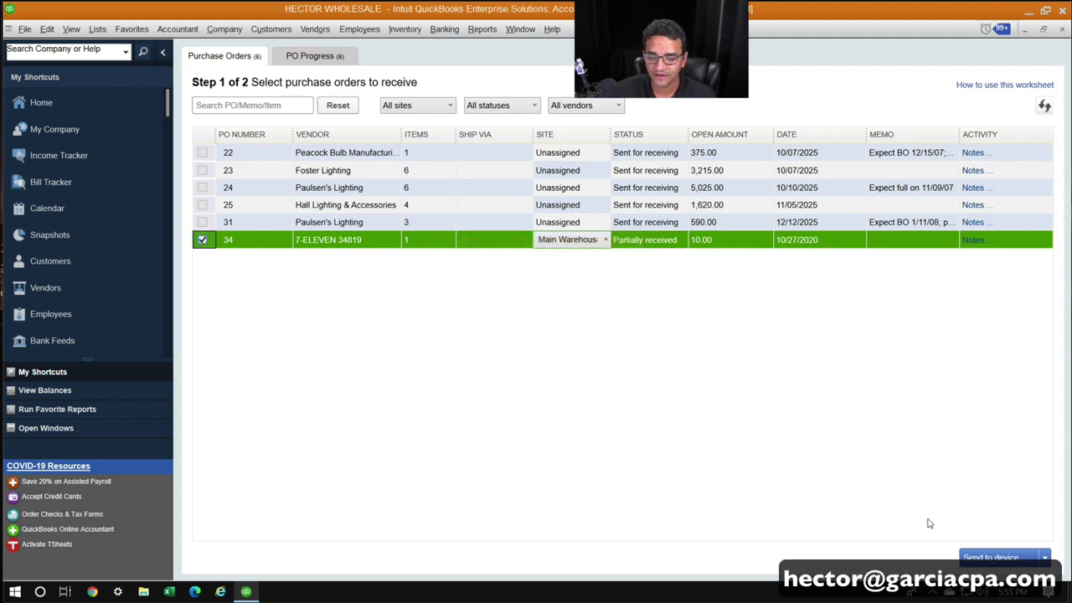
# Send the partially received order to the device with the receiver left as Unassigned.
pyautogui.click(1010, 563)
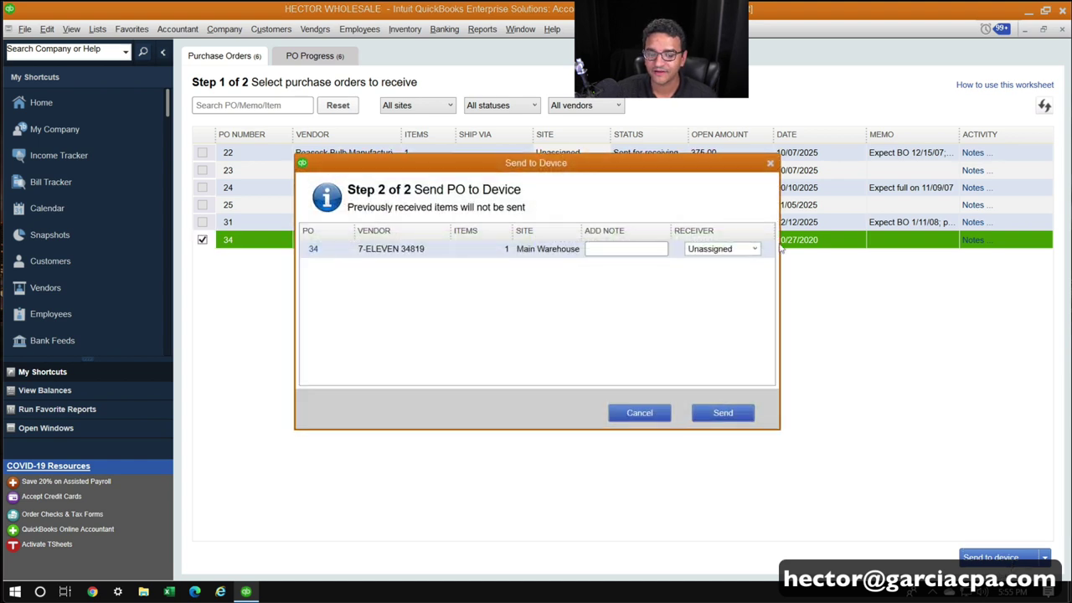
pyautogui.click(754, 248)
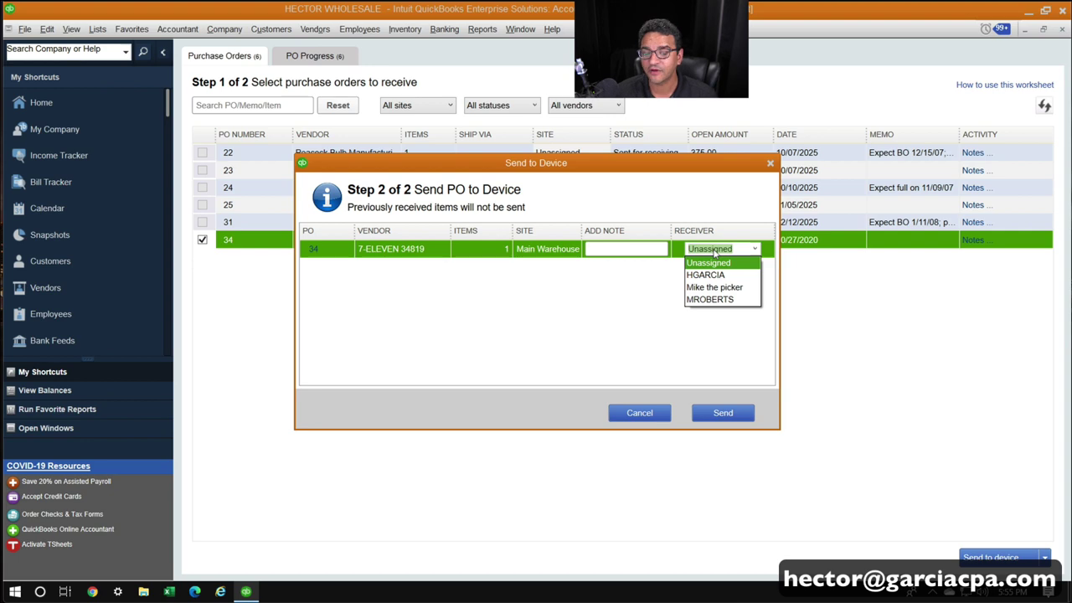
pyautogui.click(716, 262)
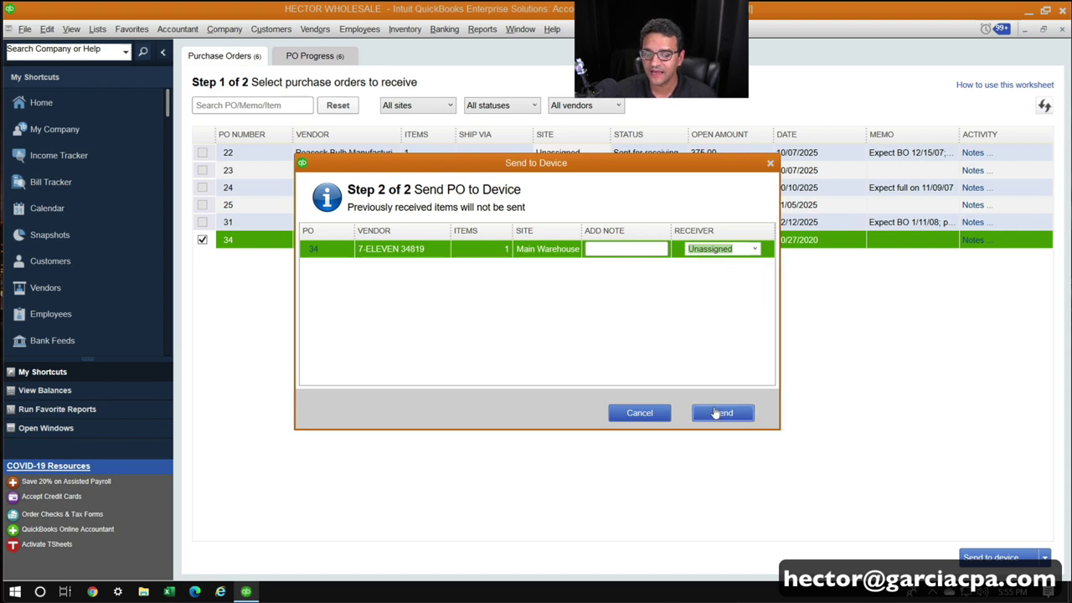
pyautogui.click(717, 413)
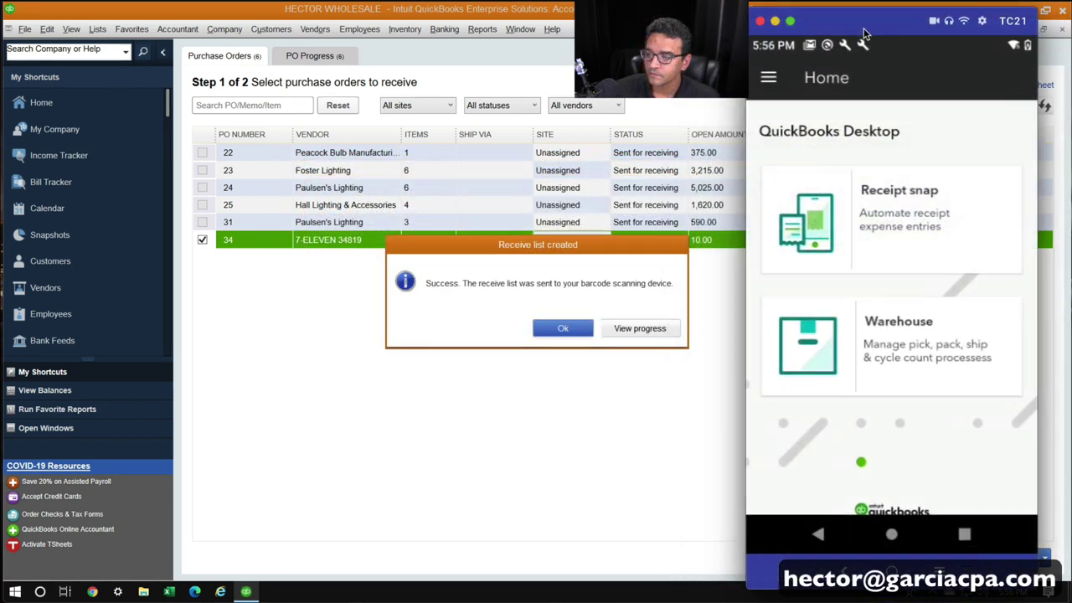
# On the mobile device, open the unassigned Receive task, receive the full quantity of 5 Gooey Pink, and finish the purchase order.
pyautogui.moveTo(864, 34); pyautogui.dragTo(845, 31)
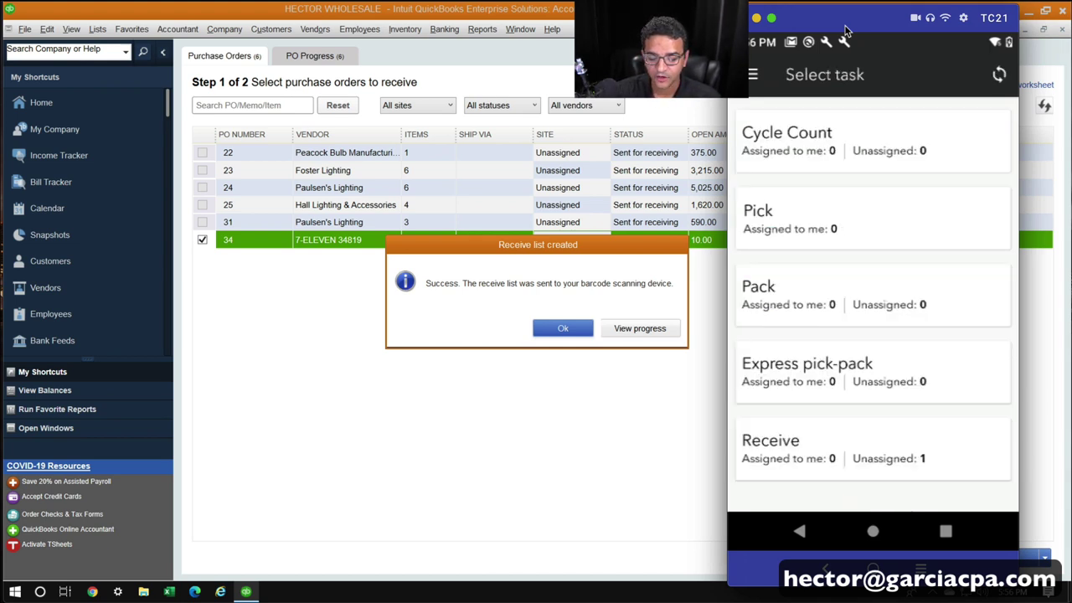
pyautogui.click(922, 462)
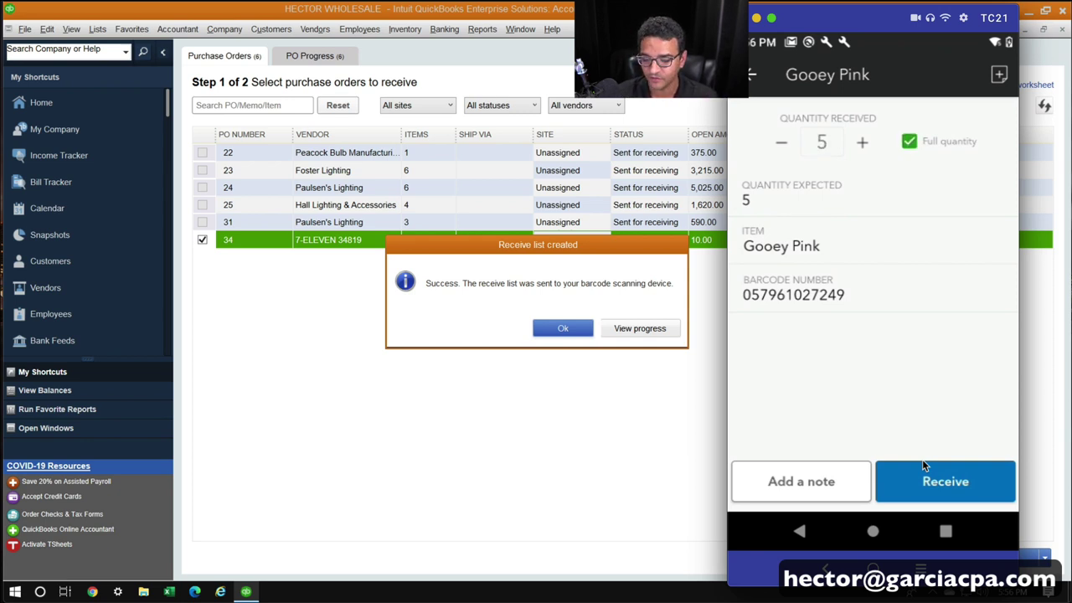
pyautogui.click(935, 480)
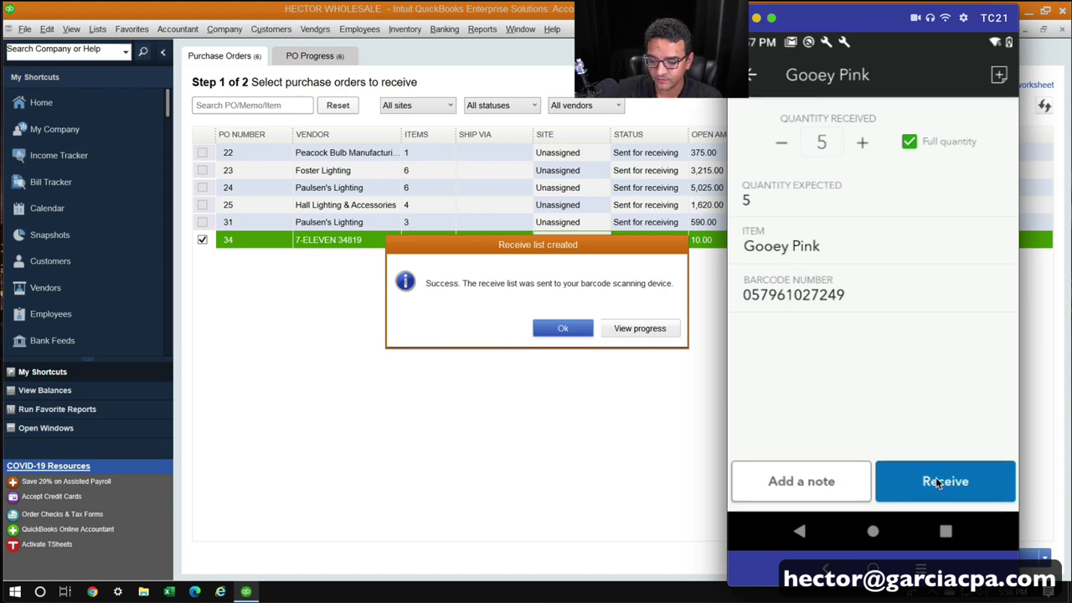
pyautogui.click(935, 482)
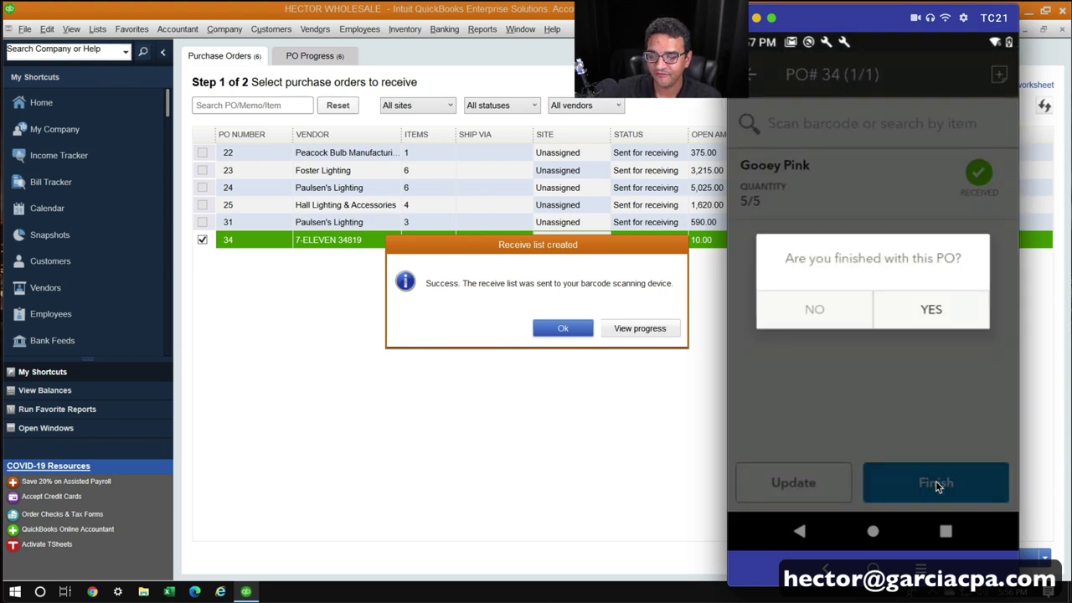
pyautogui.click(931, 324)
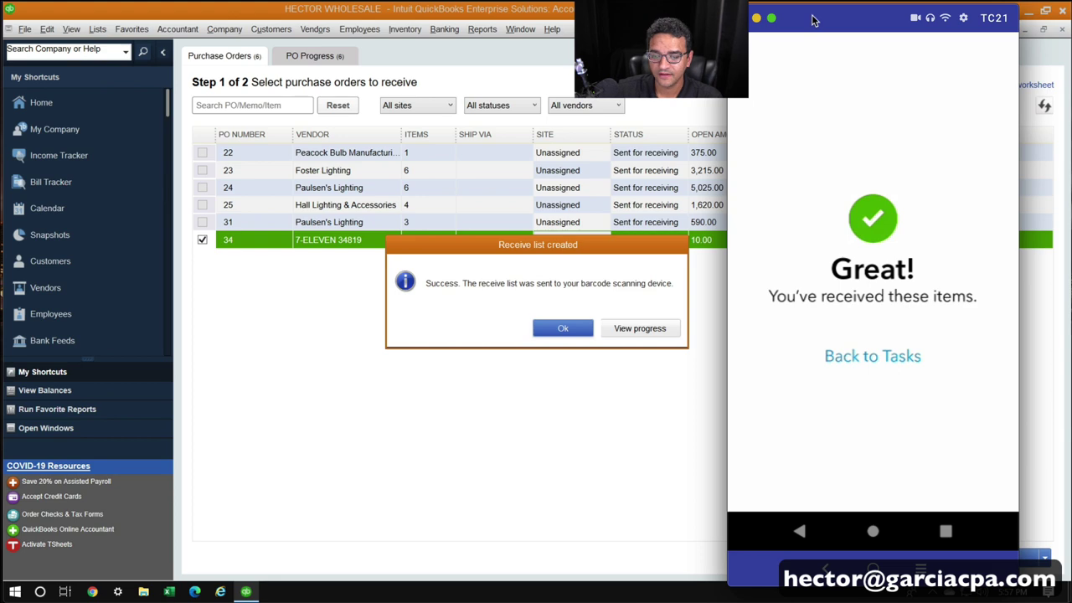
# Dismiss the receive list confirmation, refresh the purchase order list, and open the receiving progress of the purchase orders.
pyautogui.click(551, 331)
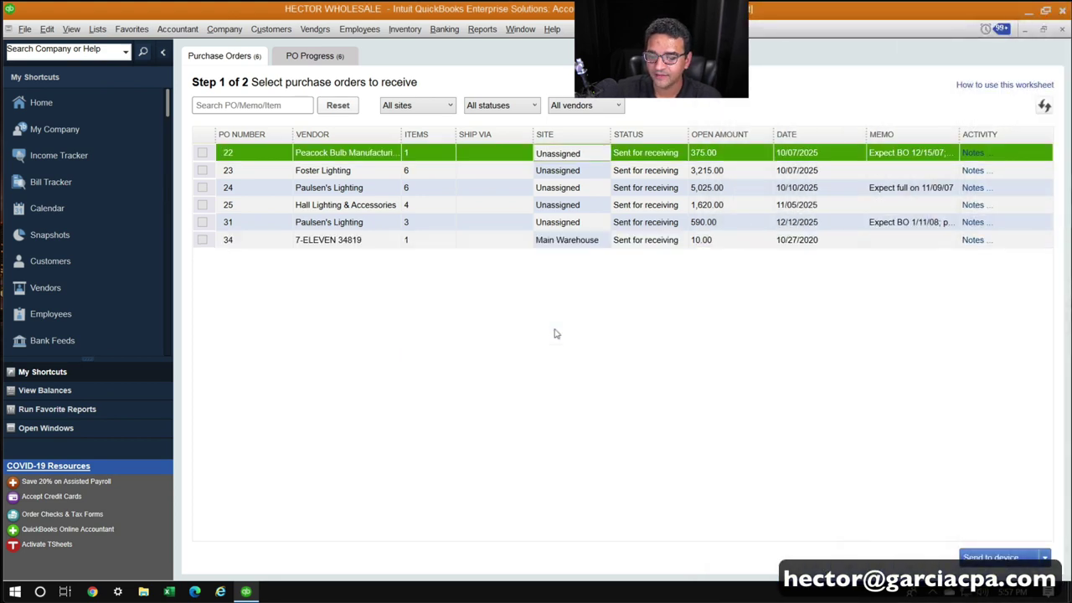
pyautogui.click(1042, 110)
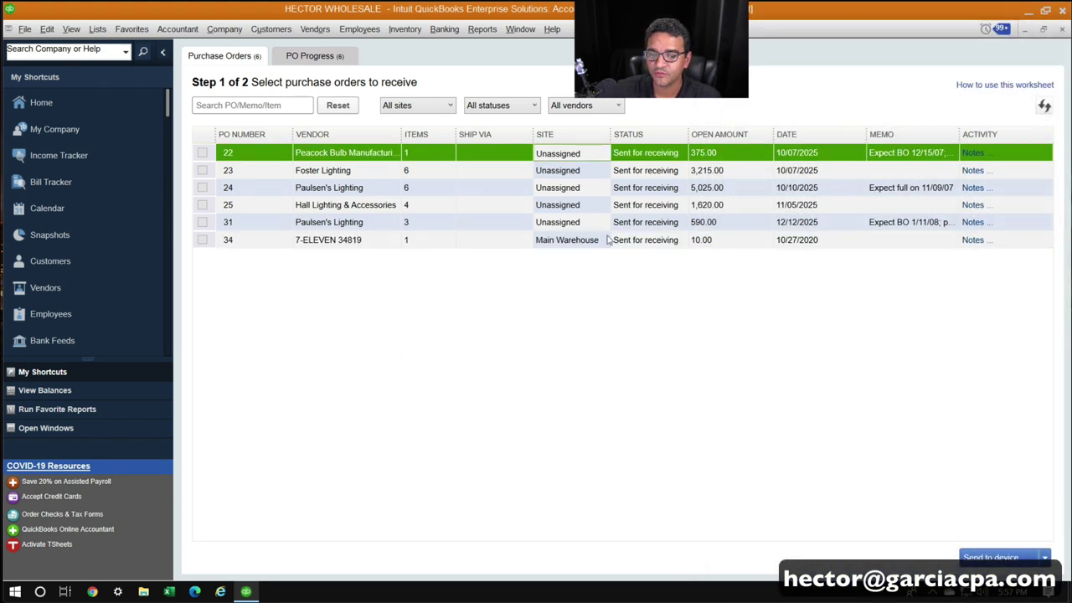
pyautogui.click(585, 240)
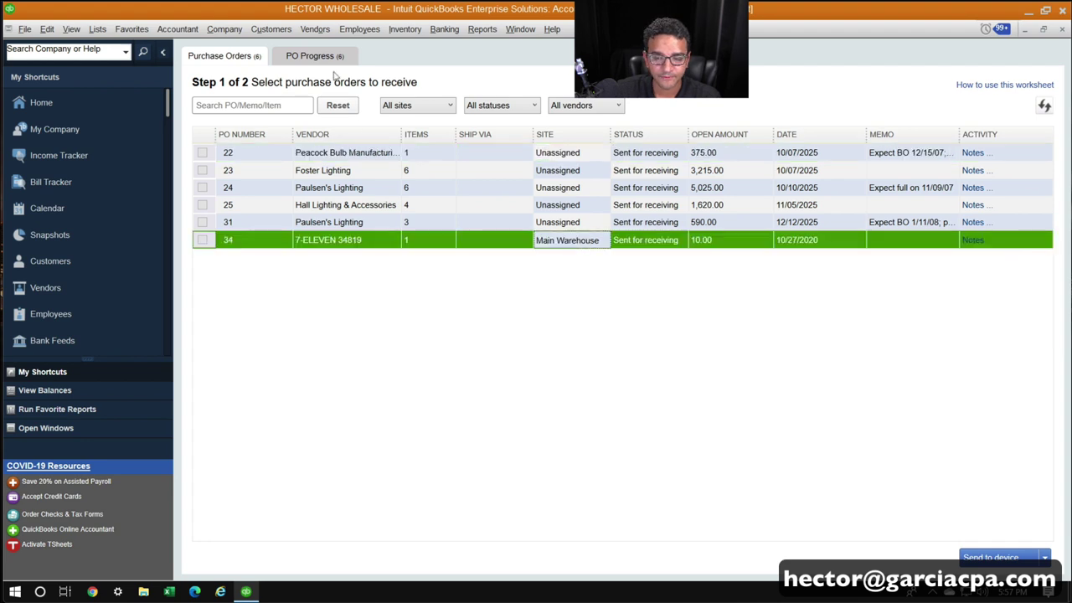
pyautogui.click(332, 59)
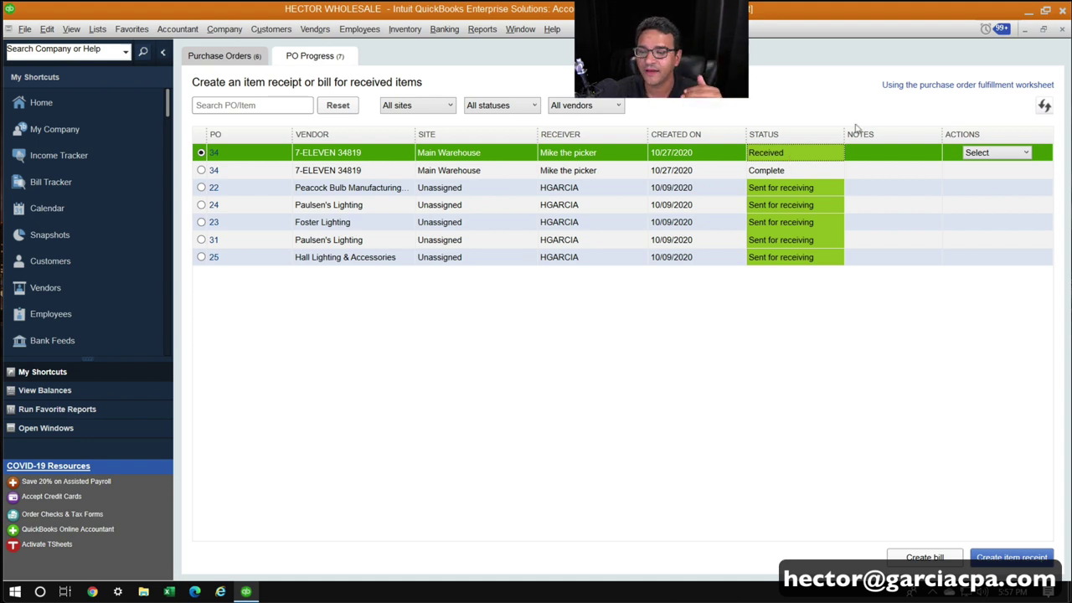
# Create an item receipt for the 7-ELEVEN order with Received status and view the receipt.
pyautogui.click(812, 172)
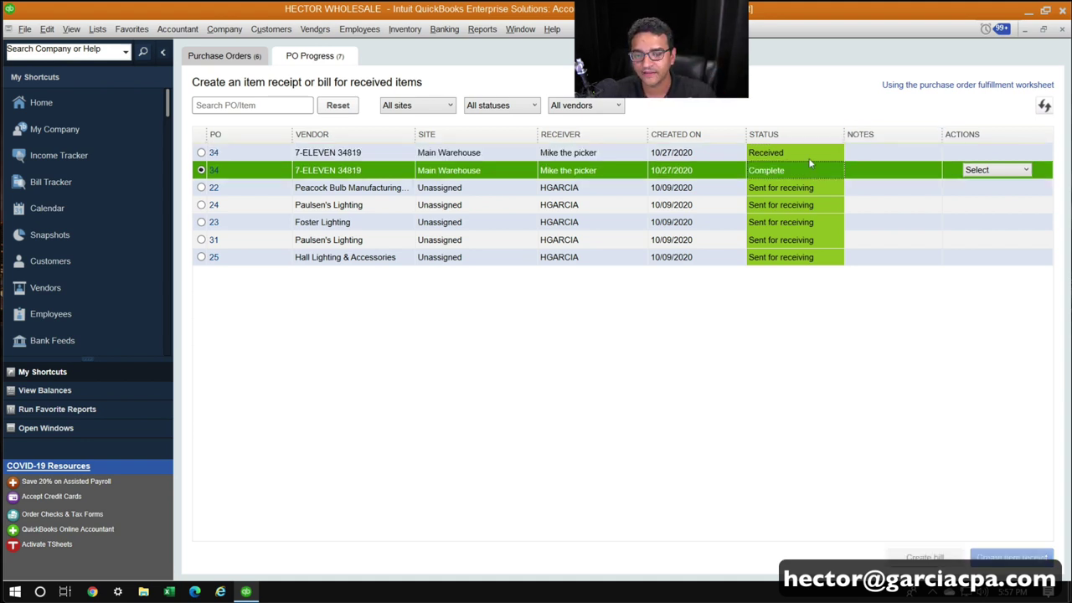
pyautogui.click(810, 154)
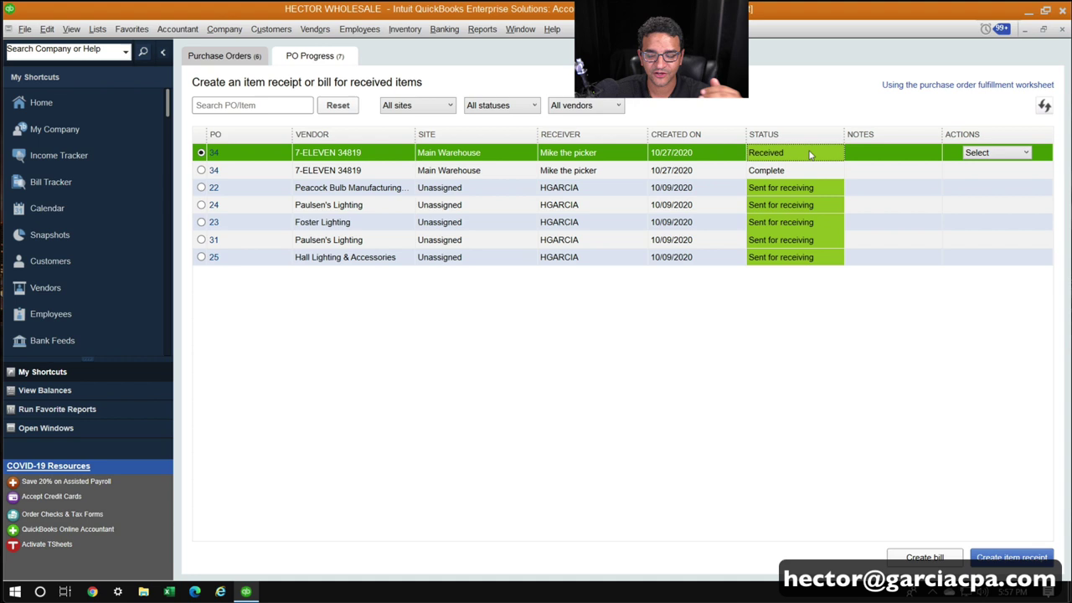
pyautogui.click(1026, 152)
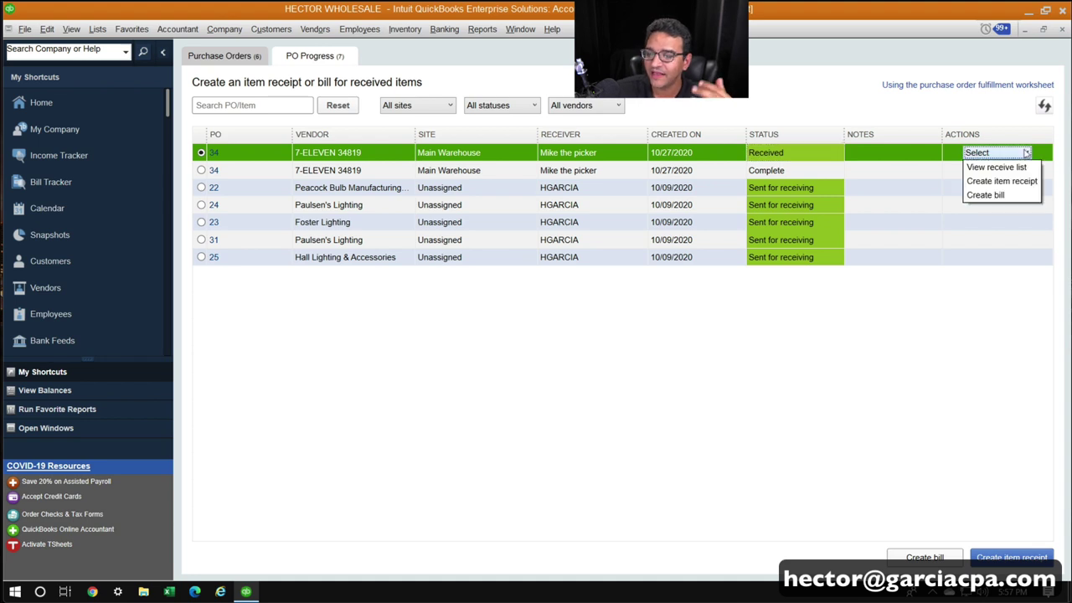
pyautogui.click(1001, 181)
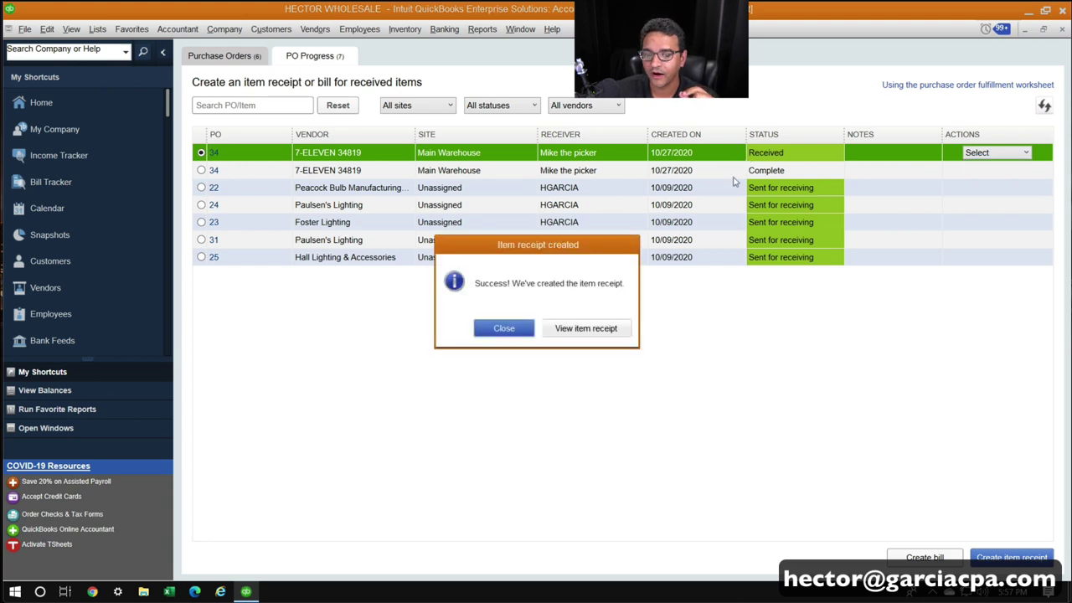
pyautogui.click(568, 329)
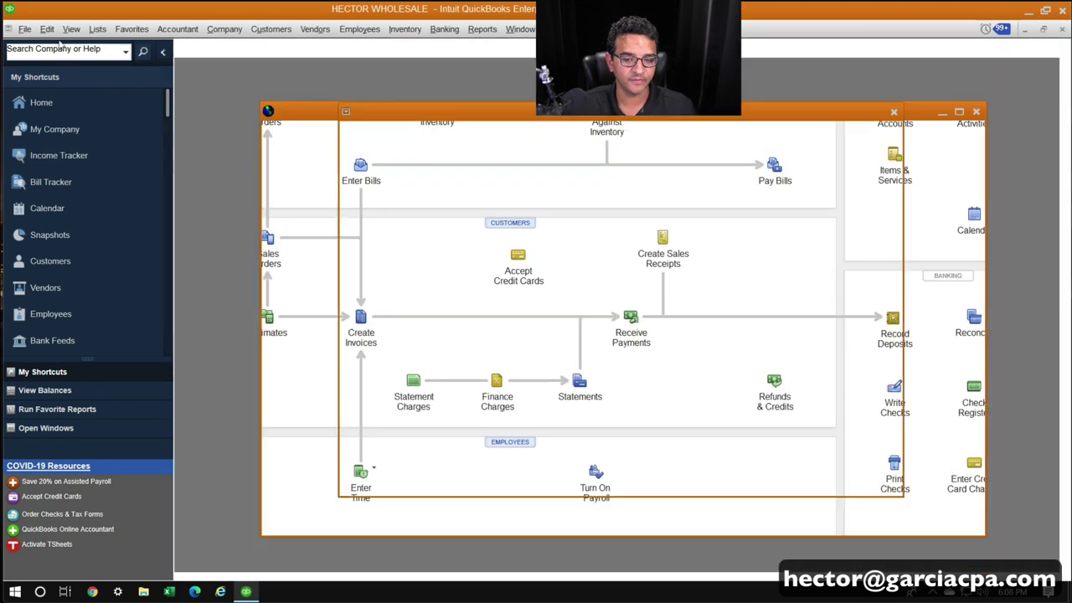
# Open the advanced inventory settings in the company preferences for Items & Inventory.
pyautogui.click(43, 28)
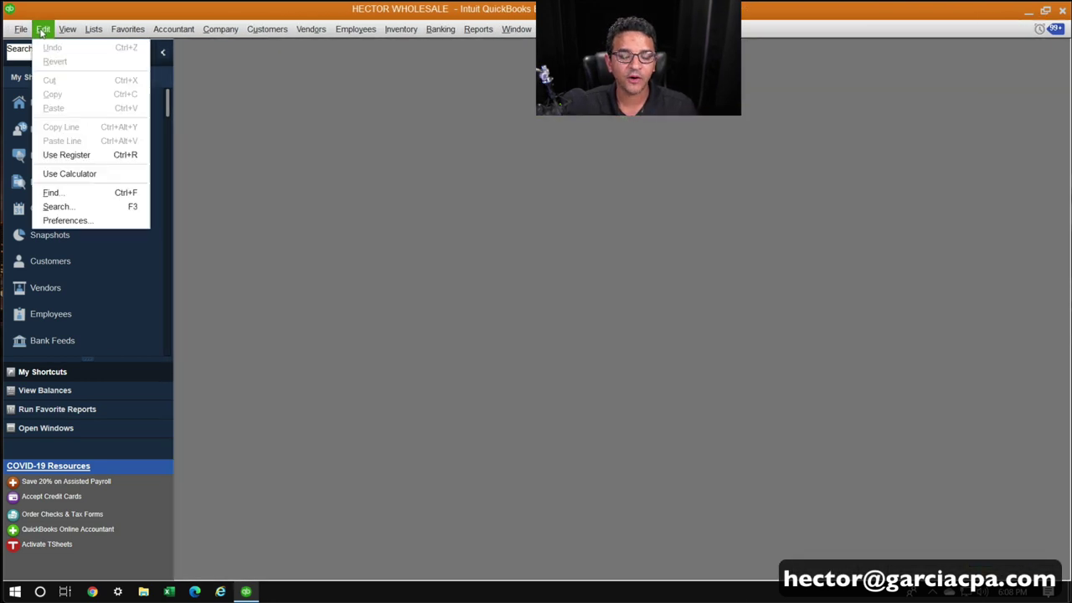
pyautogui.click(48, 220)
pyautogui.click(373, 126)
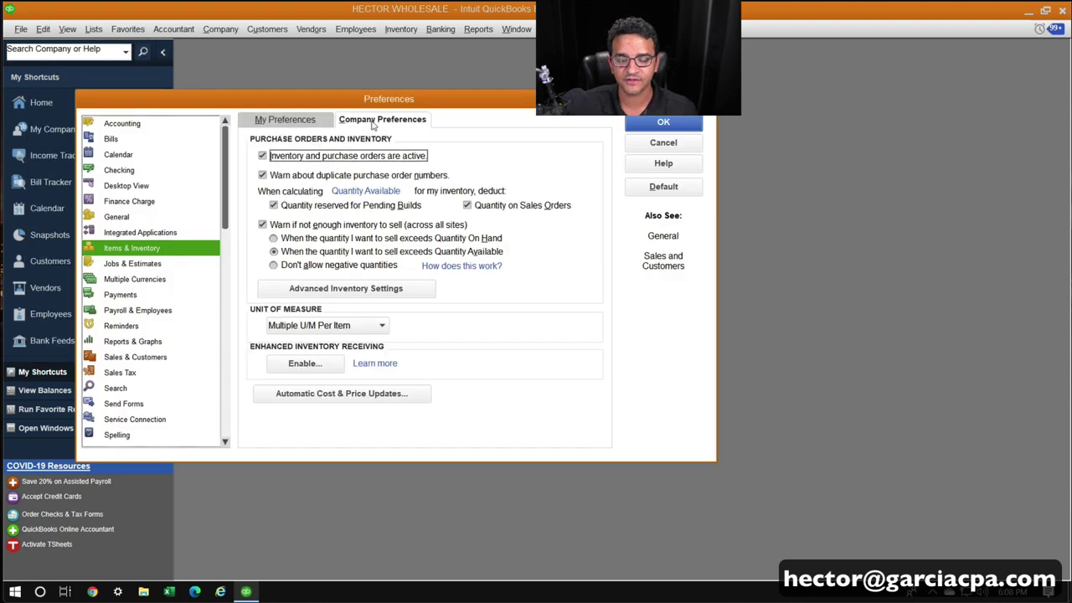
pyautogui.click(331, 289)
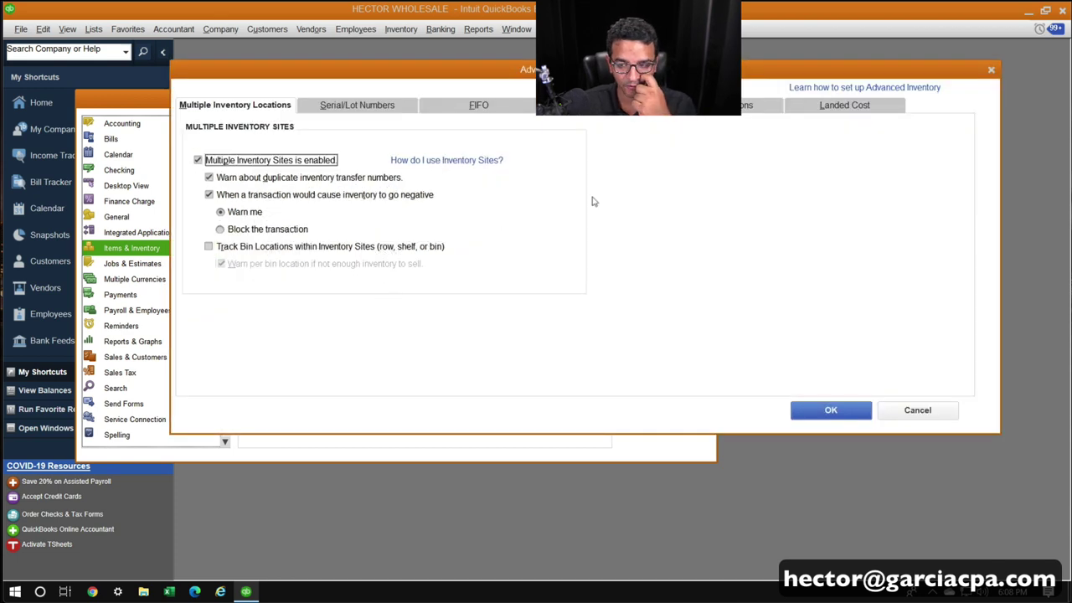
# Enable lot or serial number tracking with the Serial Numbers option and save the preferences.
pyautogui.click(339, 104)
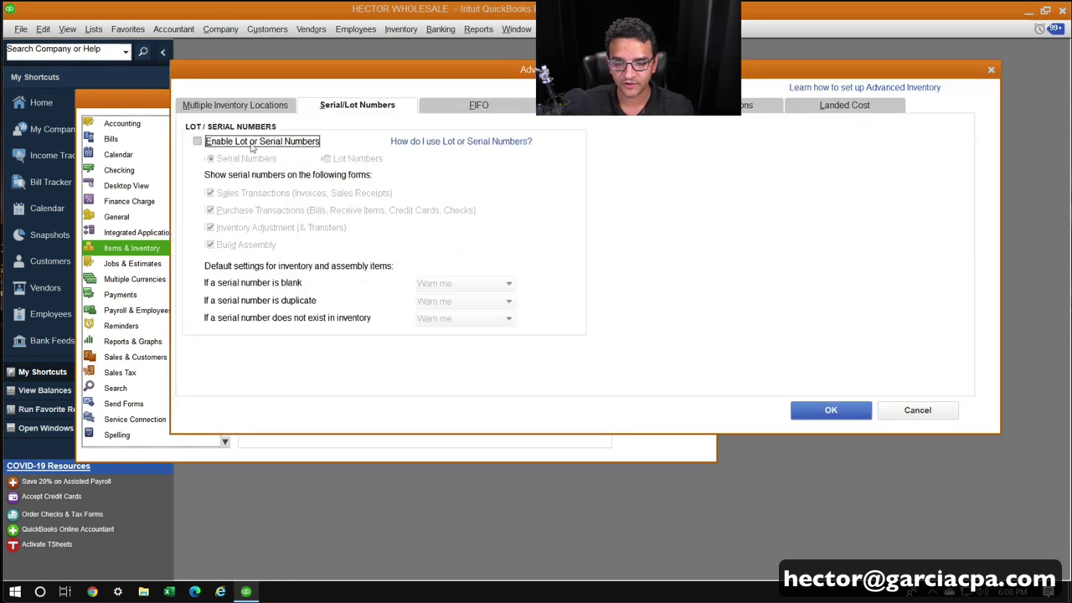
pyautogui.click(240, 142)
pyautogui.click(236, 162)
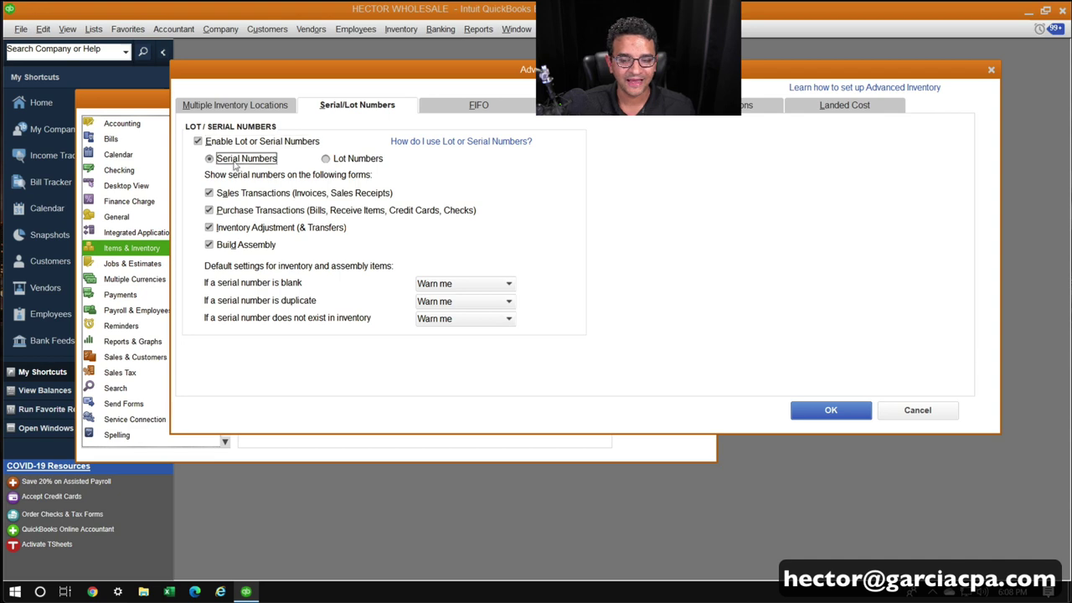
pyautogui.click(832, 404)
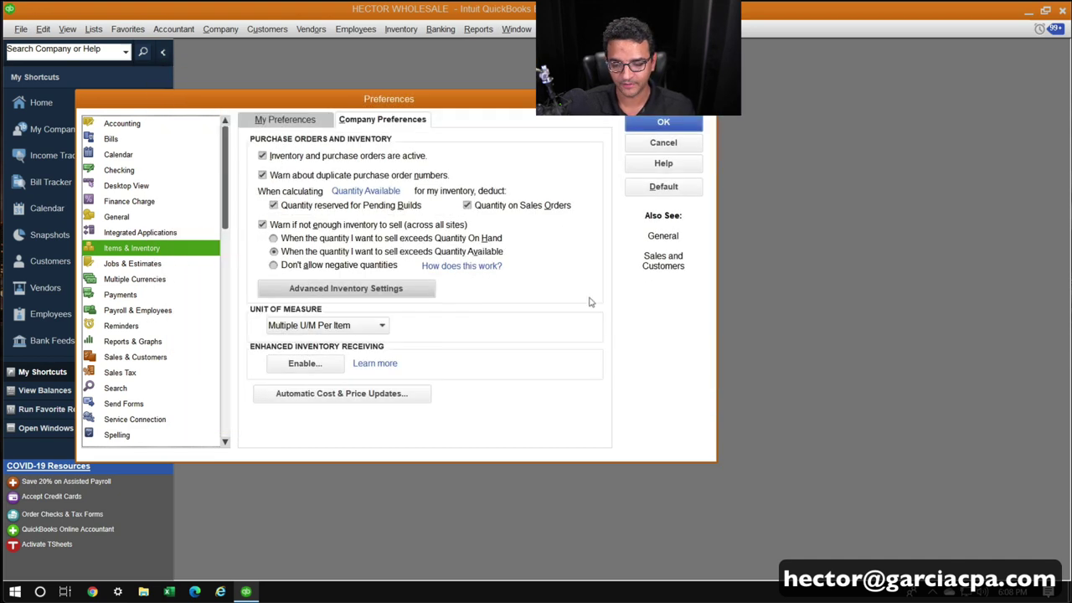
pyautogui.click(660, 122)
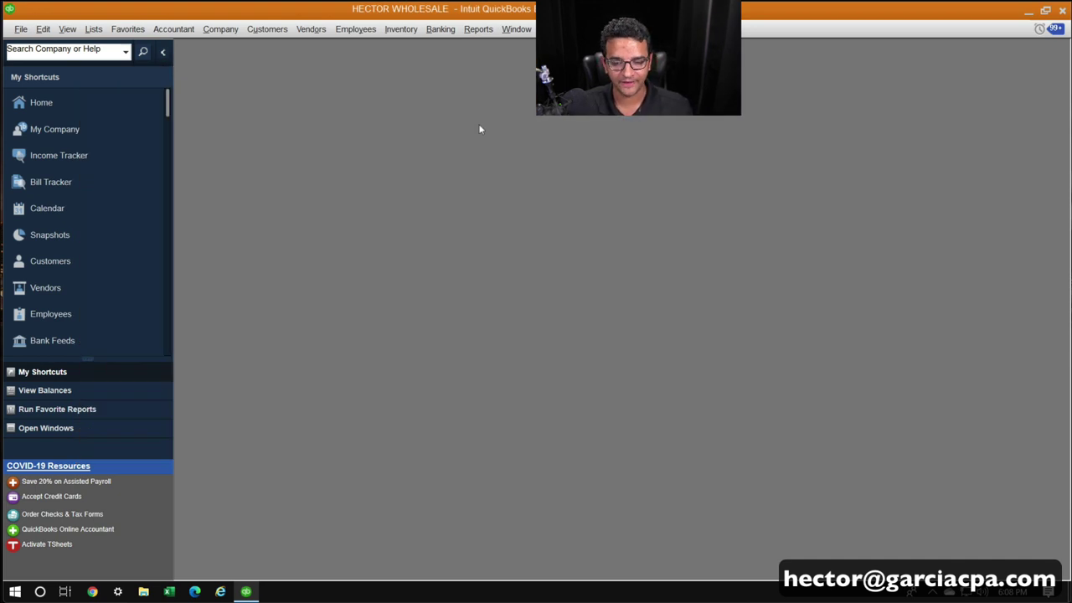
# Open the item list at full size and start a new item of type Inventory Part.
pyautogui.click(93, 29)
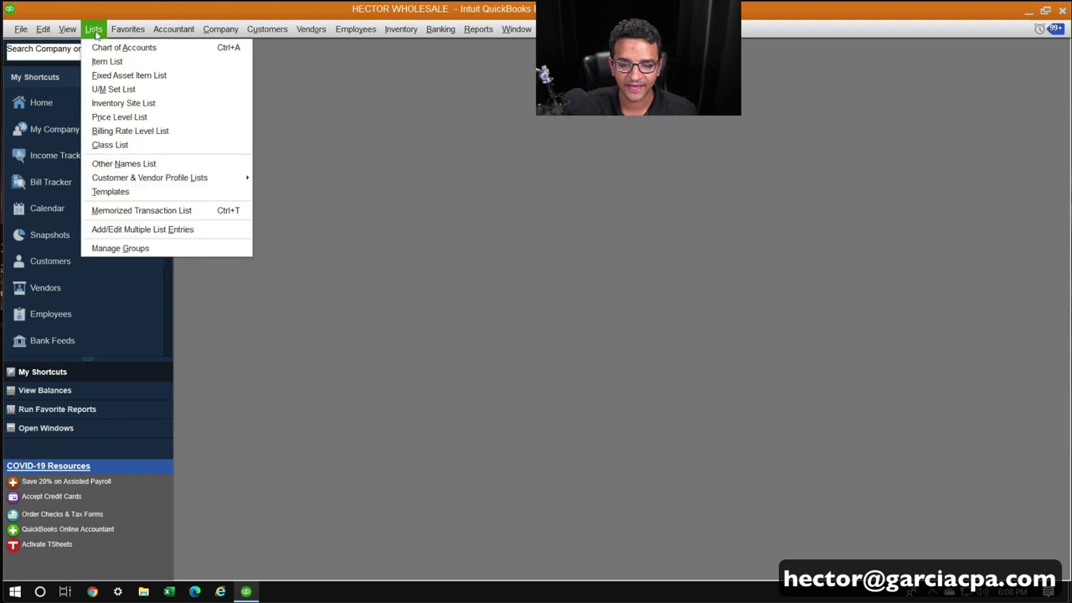
pyautogui.click(107, 61)
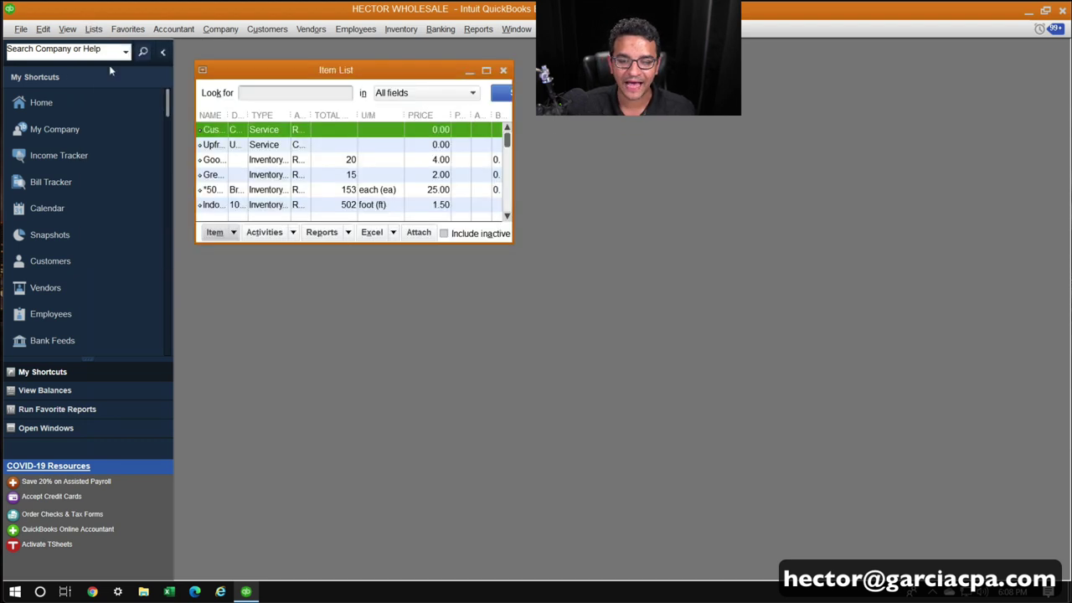
pyautogui.doubleClick(329, 68)
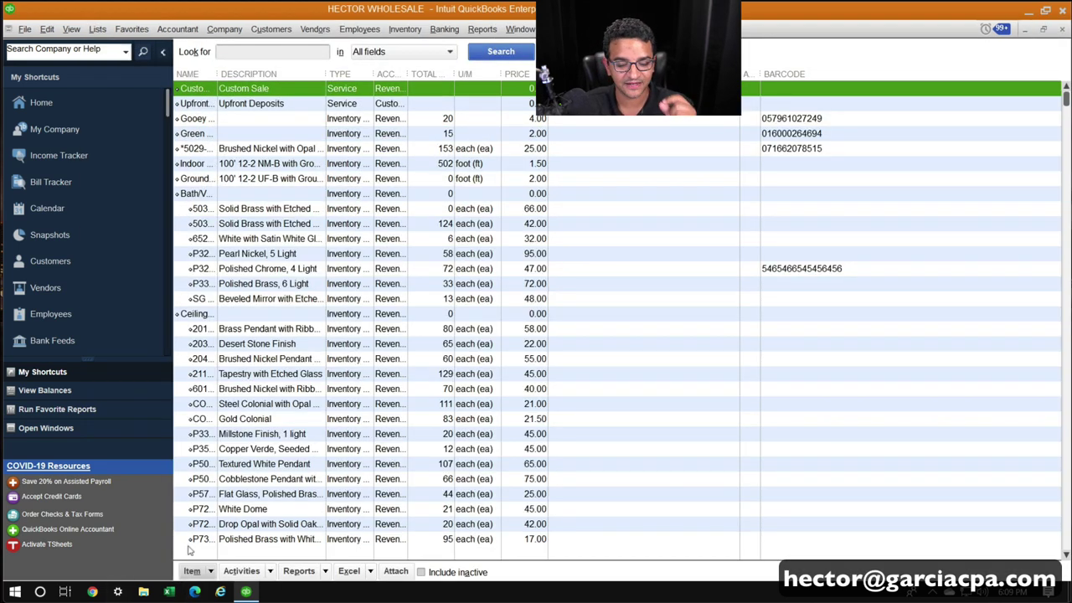
pyautogui.click(200, 569)
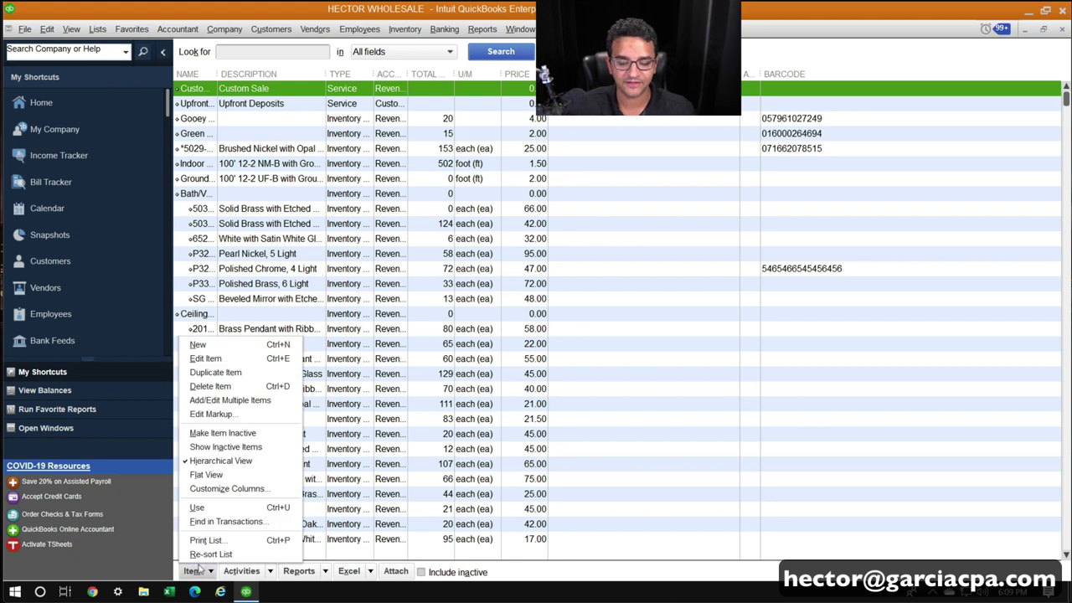
pyautogui.click(200, 344)
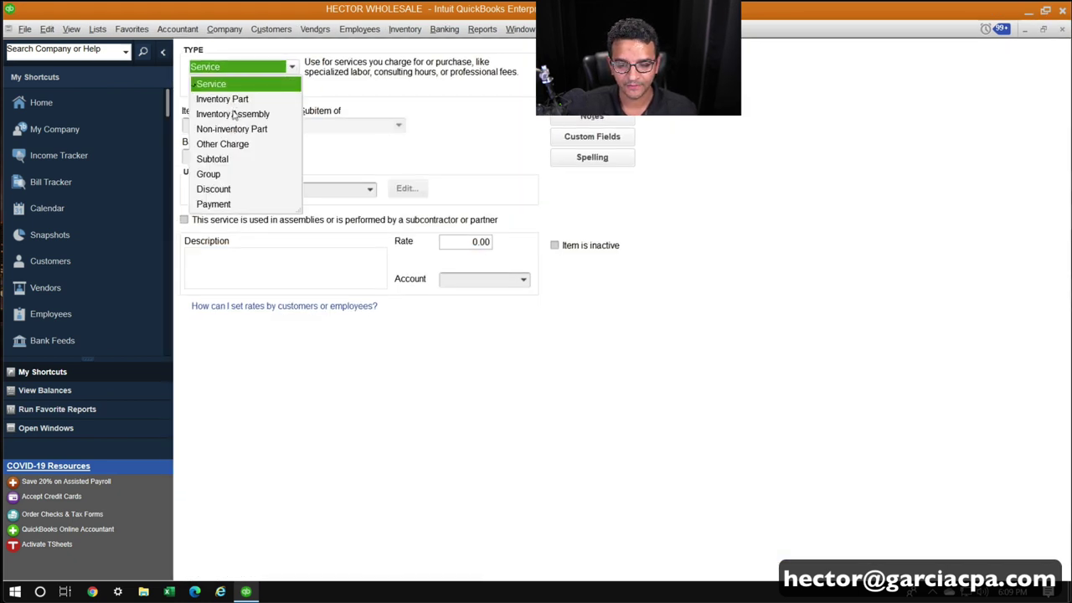
pyautogui.click(236, 102)
# Name the item Iphone 12, assign the Revenue income account, and save it, widening the item list's name column.
pyautogui.click(224, 121)
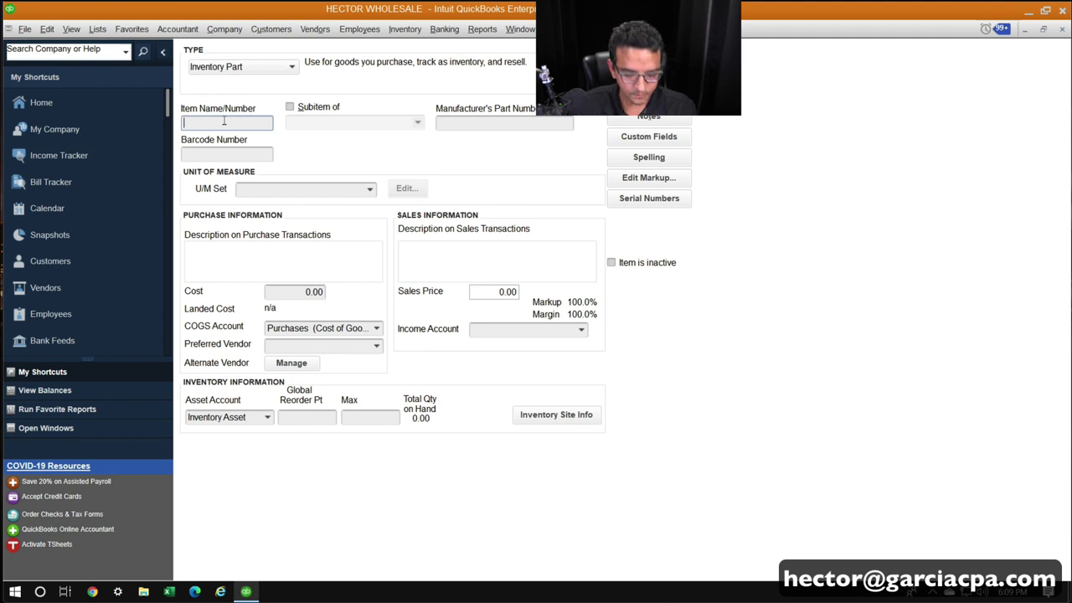
pyautogui.write('lpho')
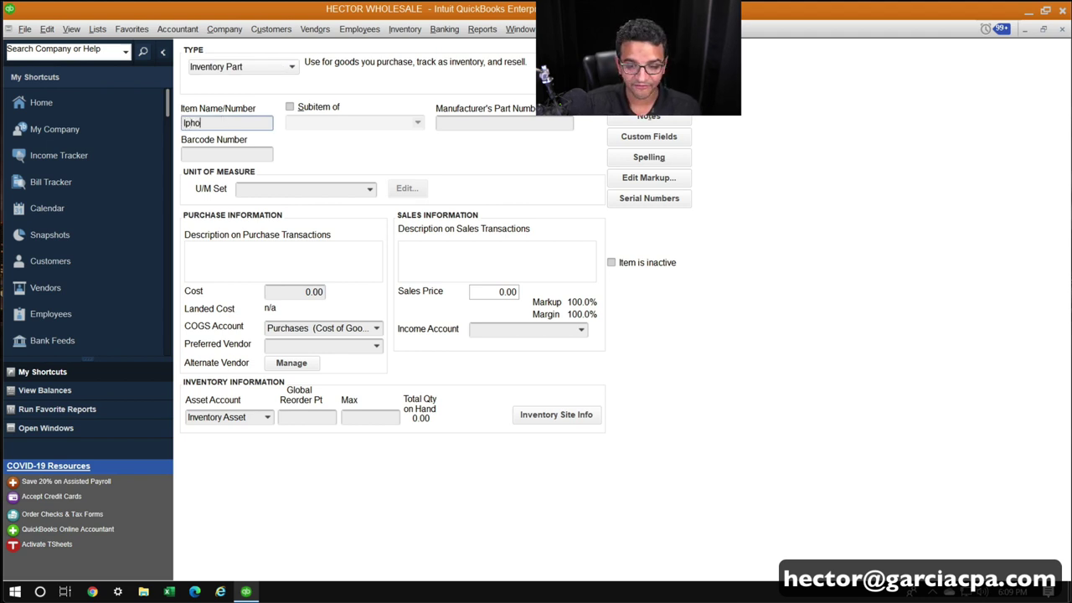
pyautogui.write('ne 12')
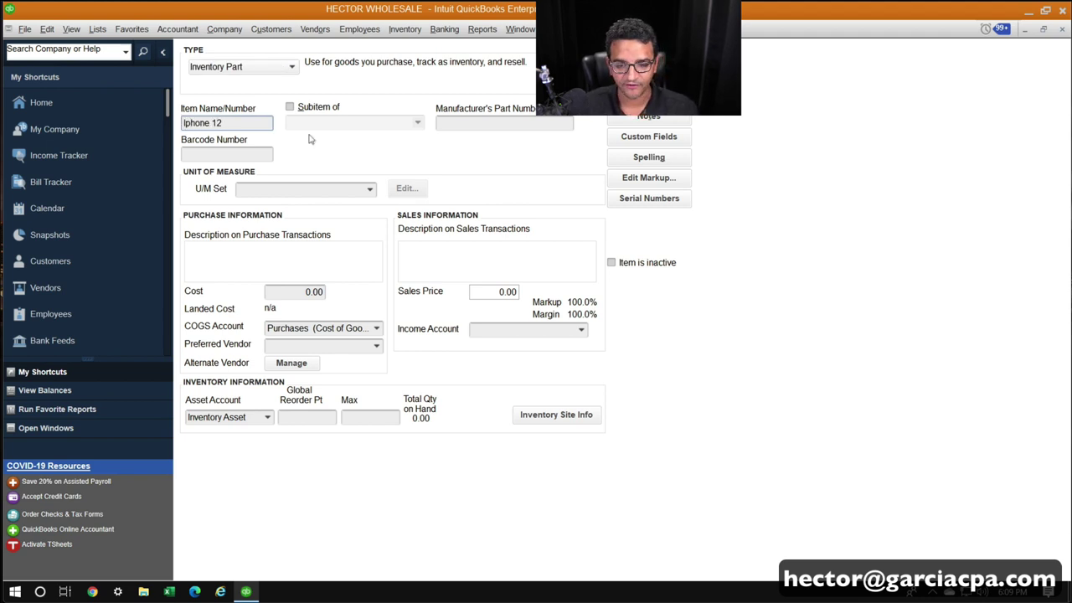
pyautogui.click(232, 151)
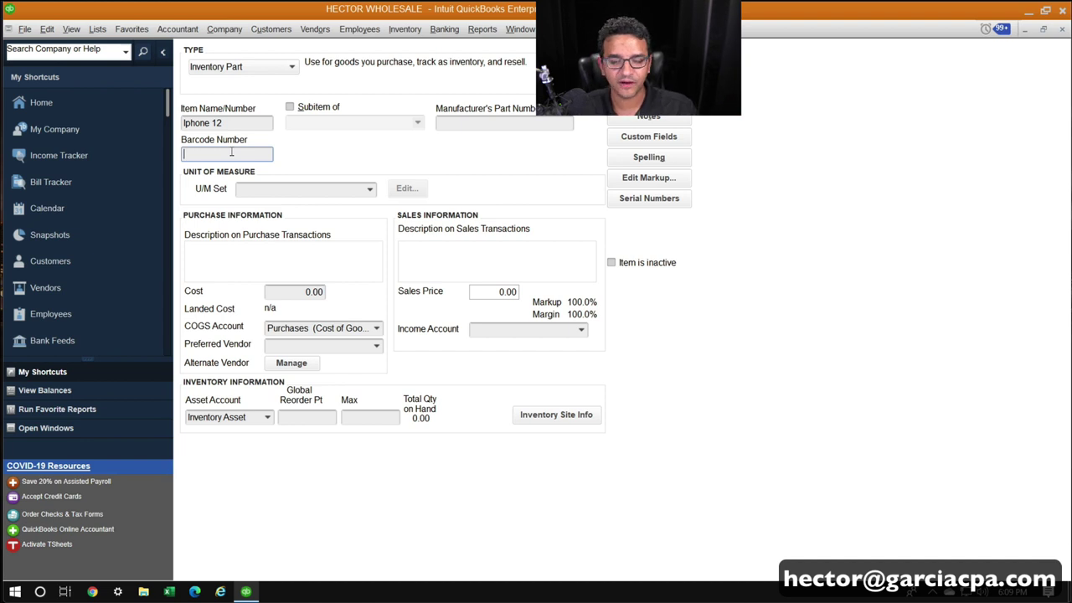
pyautogui.click(581, 332)
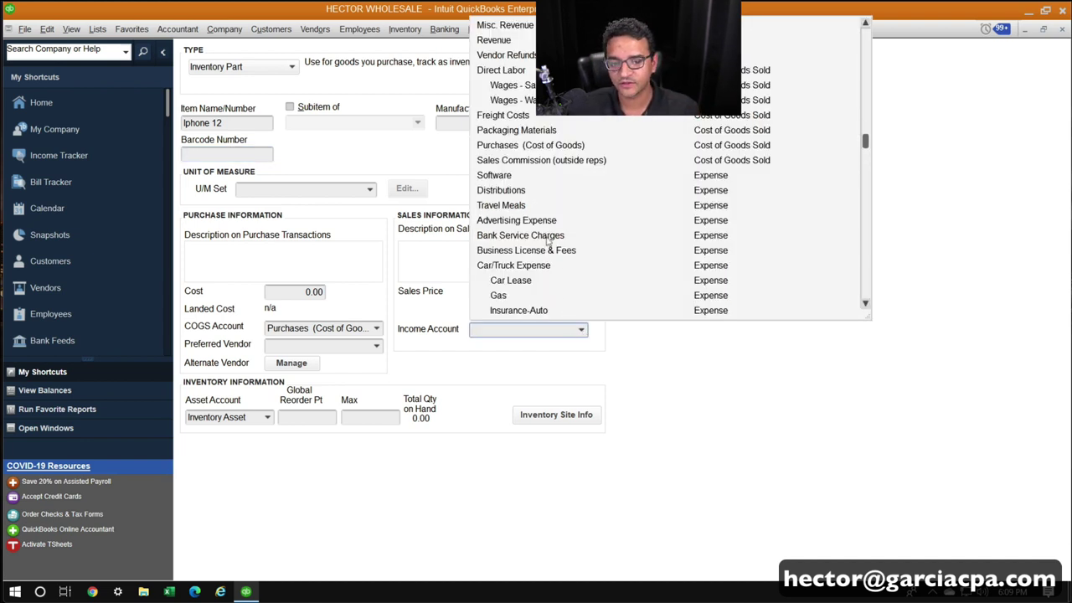
pyautogui.click(506, 40)
pyautogui.click(649, 53)
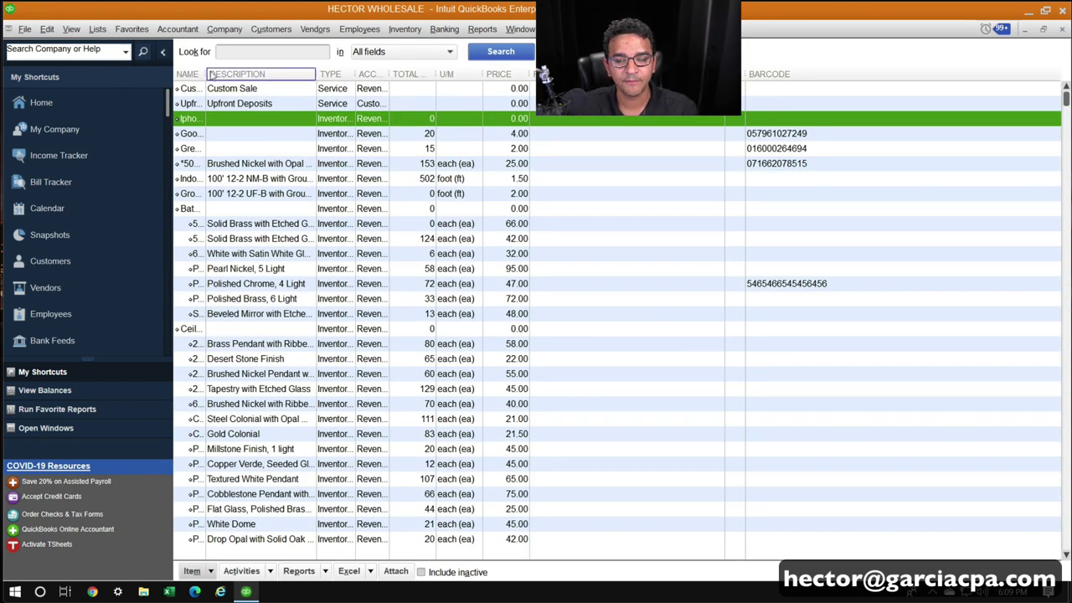
pyautogui.moveTo(207, 74); pyautogui.dragTo(280, 73)
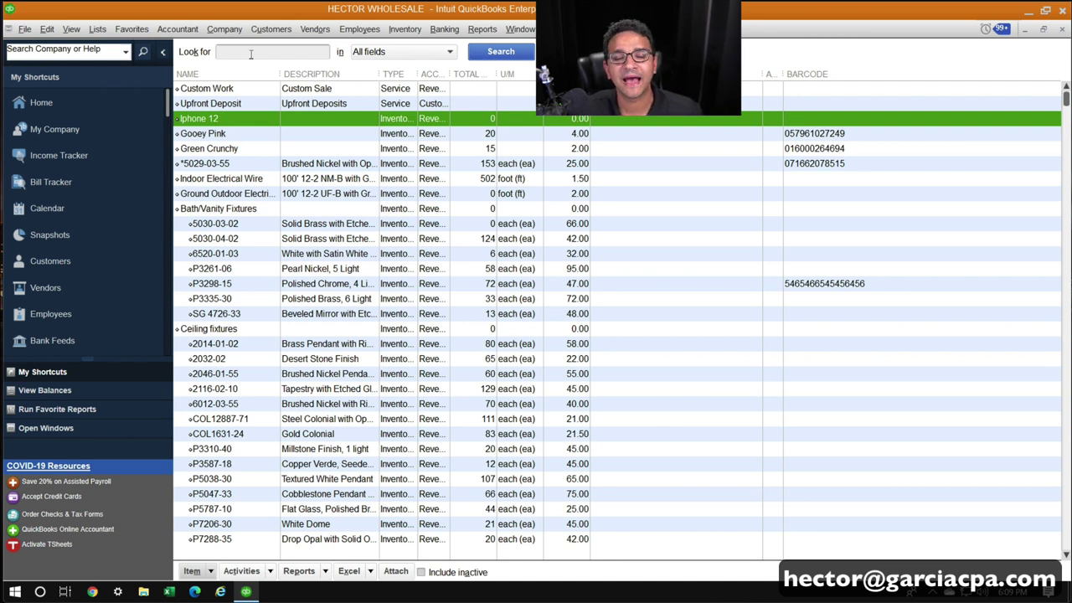
# Start a new purchase order with Apple as the vendor.
pyautogui.click(318, 33)
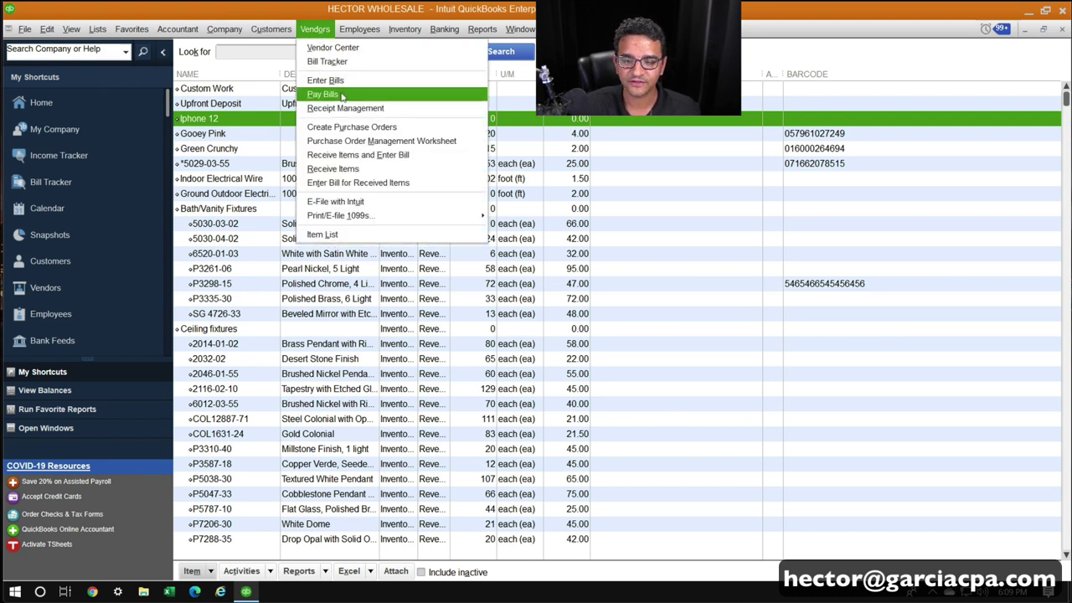
pyautogui.click(350, 126)
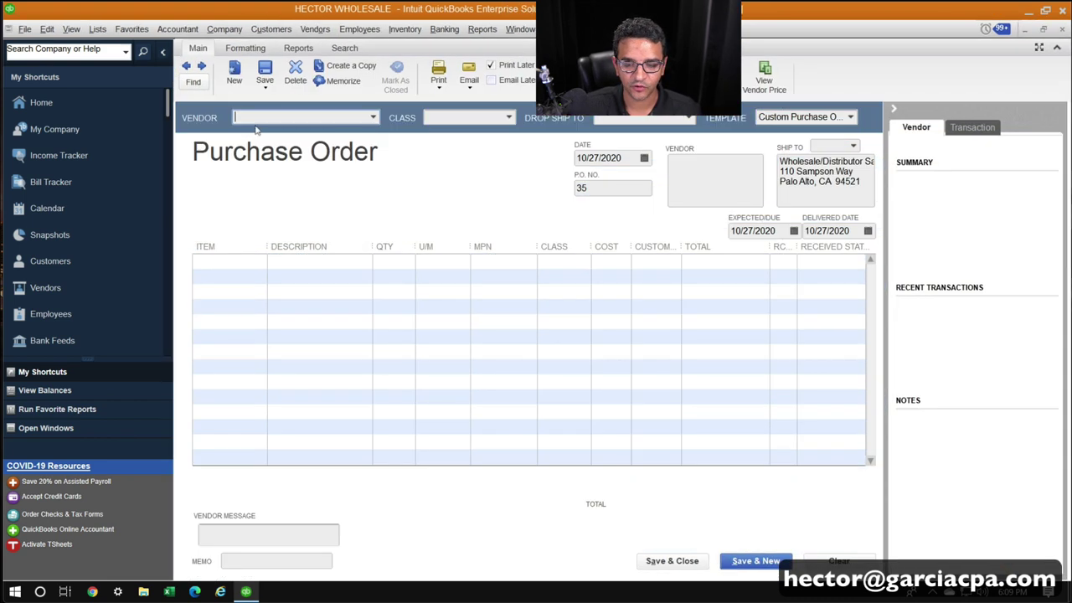
pyautogui.write('Aple')
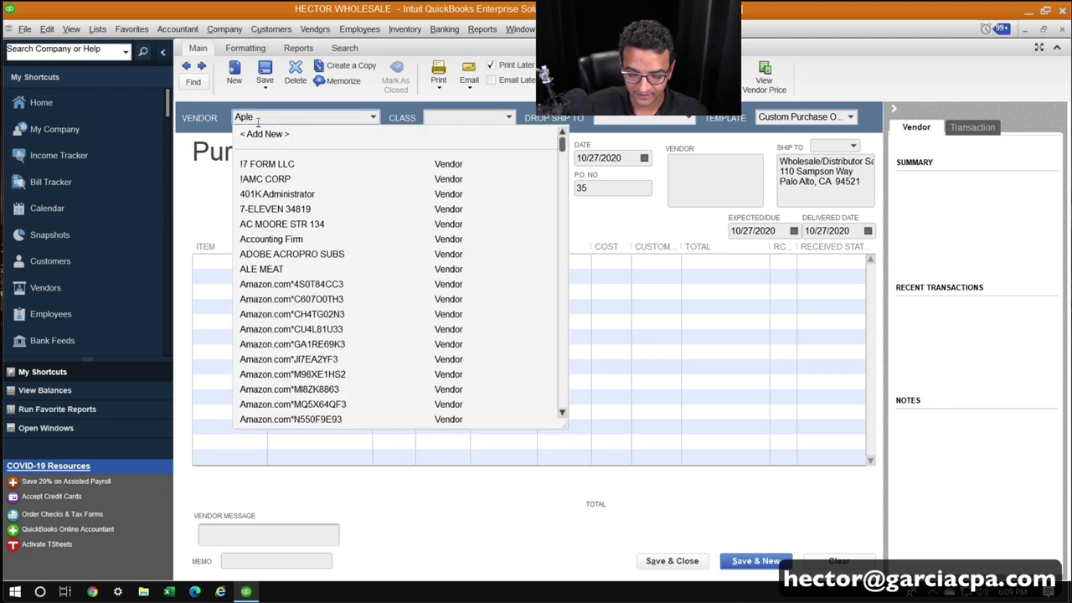
pyautogui.write('ple')
pyautogui.press('Tab')
pyautogui.press('Return')
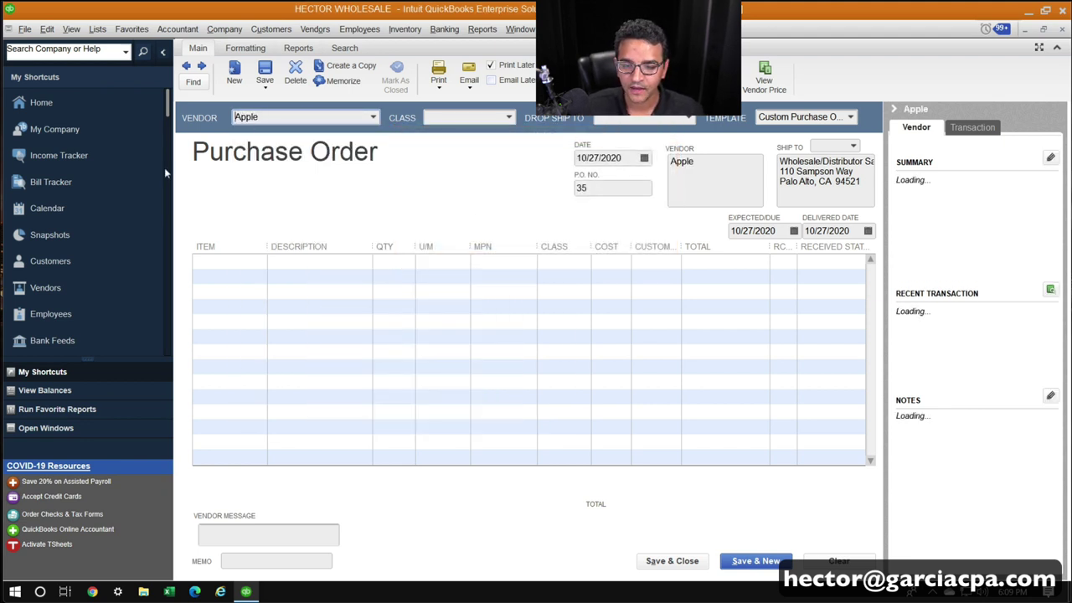
# Add Iphone 12 with a quantity of 2 to the purchase order's first line.
pyautogui.click(220, 262)
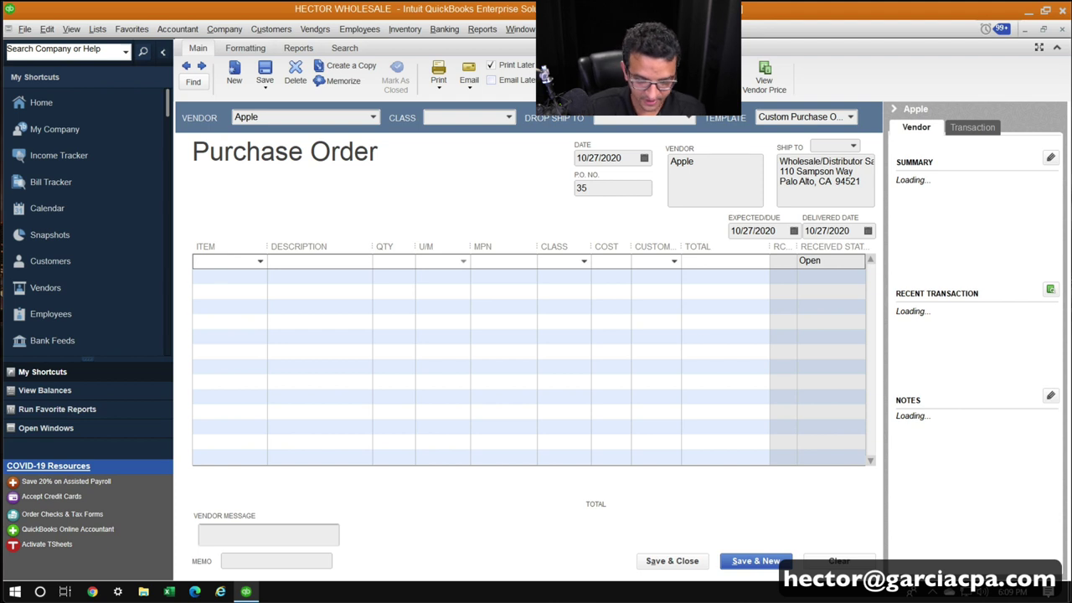
pyautogui.write('iphone 12')
pyautogui.click(221, 324)
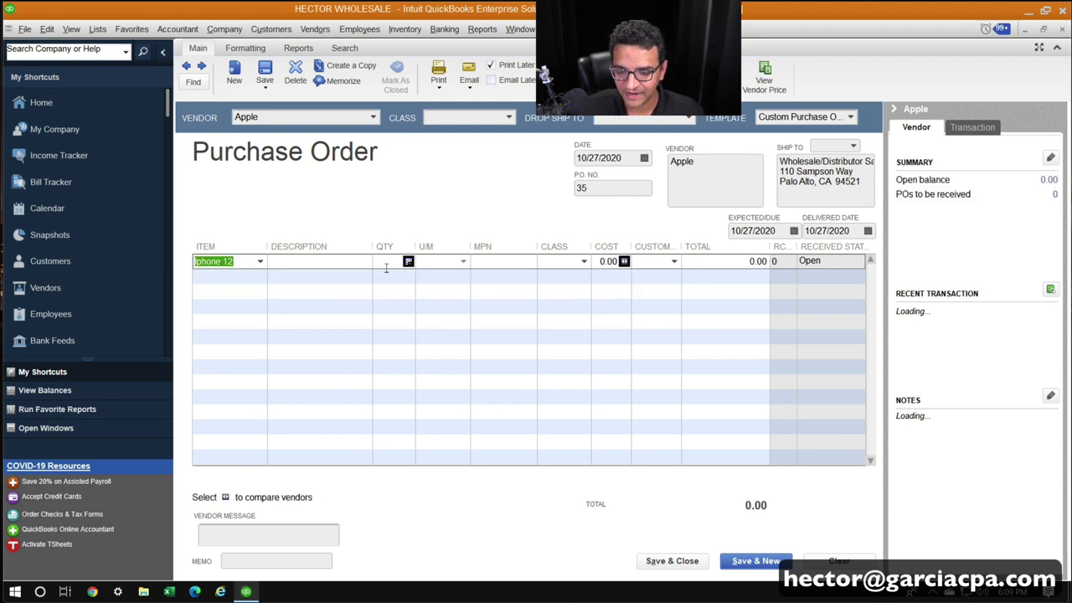
pyautogui.click(387, 261)
pyautogui.write('2')
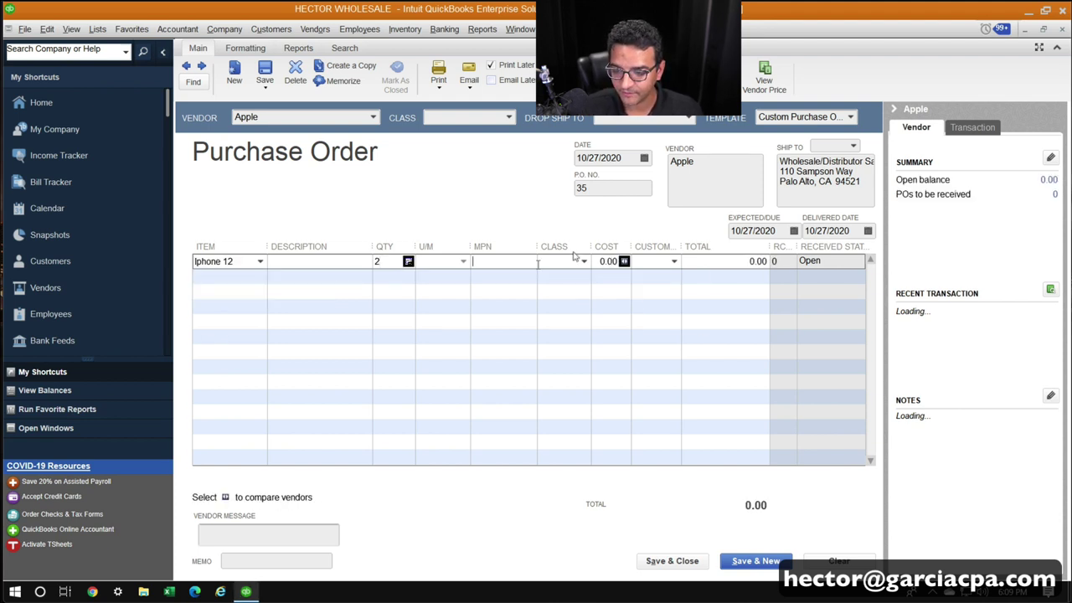
# Try to set the Iphone 12 line's cost to 900 on the Apple purchase order.
pyautogui.click(609, 261)
pyautogui.write('900')
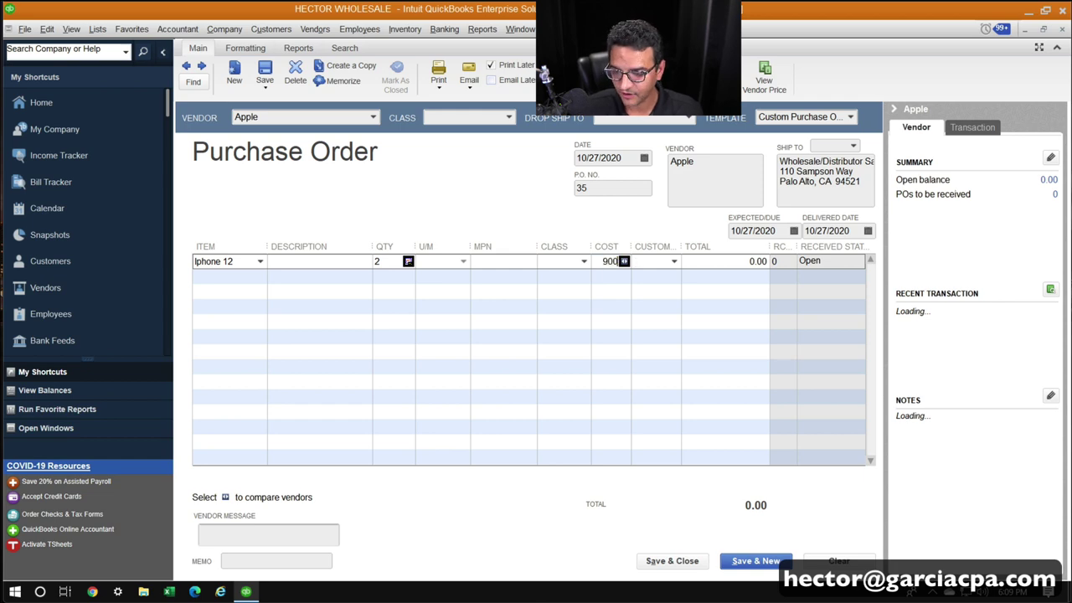
pyautogui.press('Tab')
pyautogui.click(381, 435)
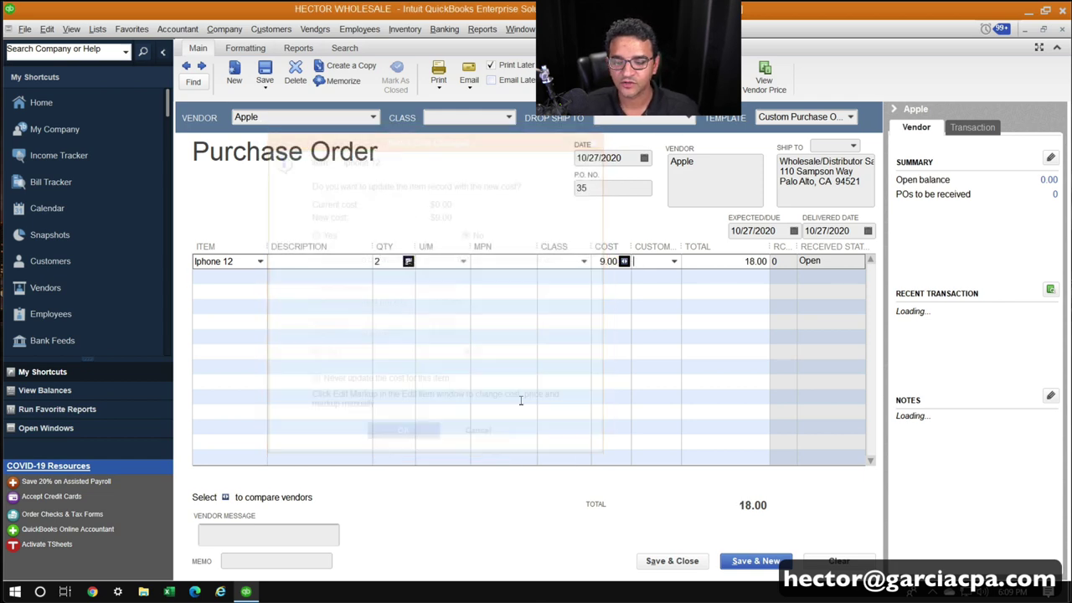
# Set the Iphone 12 line's cost to 900.00, then save and close the purchase order.
pyautogui.click(618, 262)
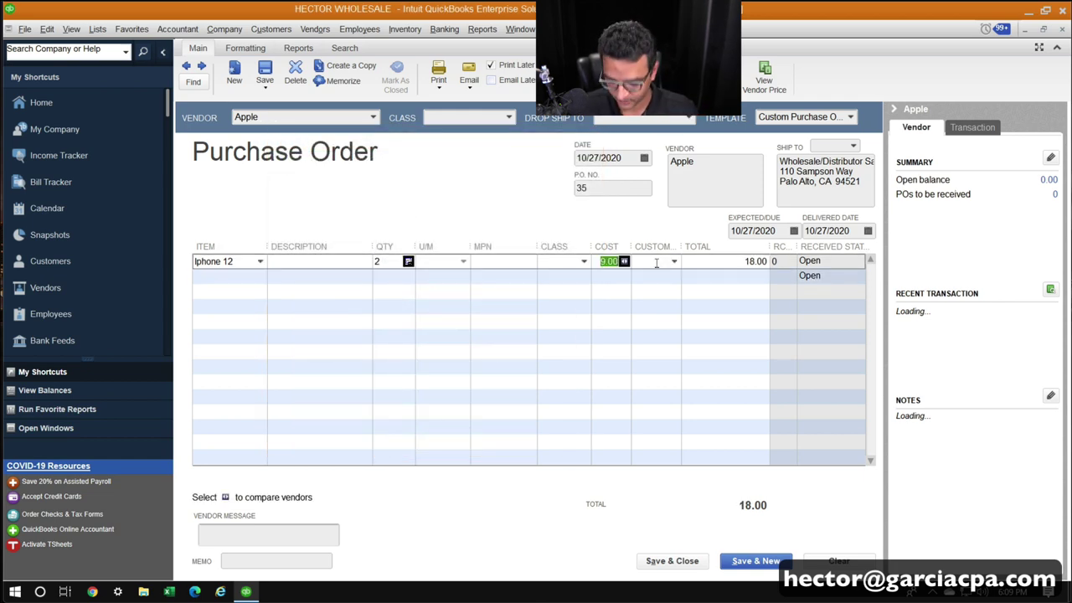
pyautogui.write('900.00')
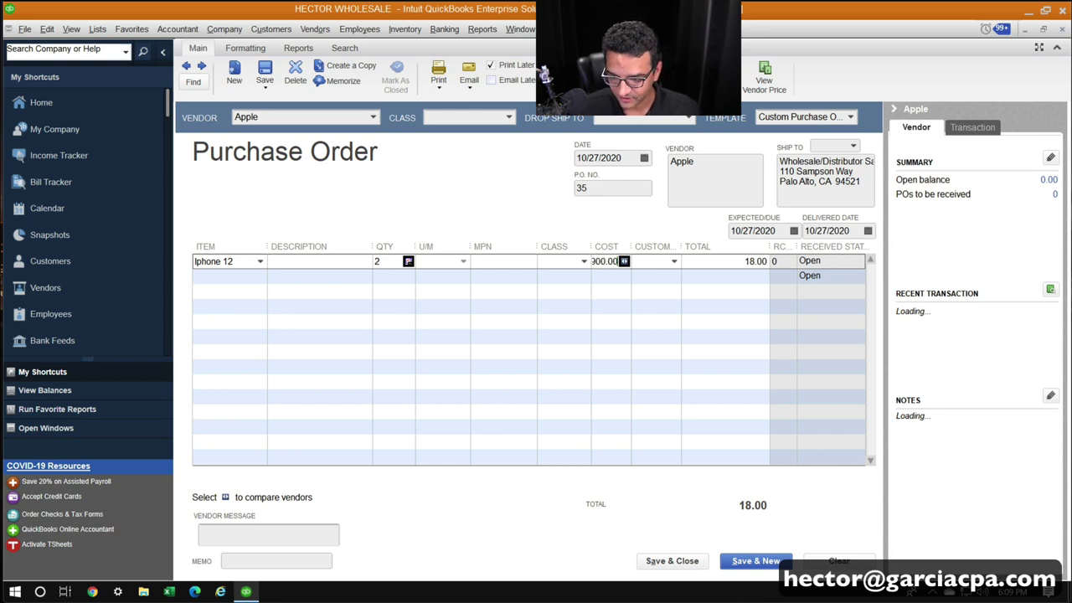
pyautogui.press('Tab')
pyautogui.click(410, 434)
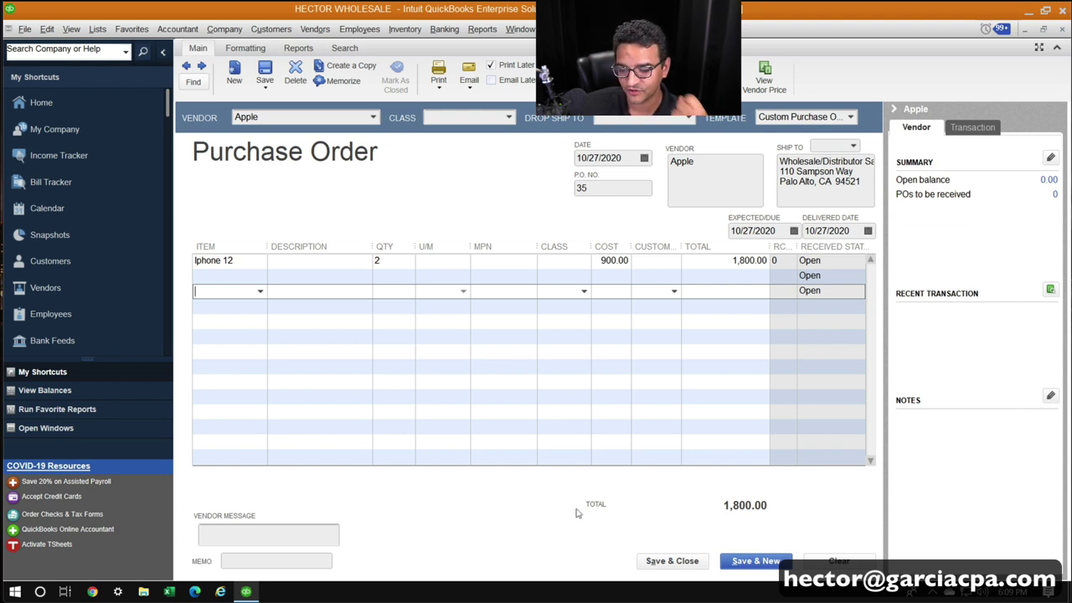
pyautogui.click(671, 560)
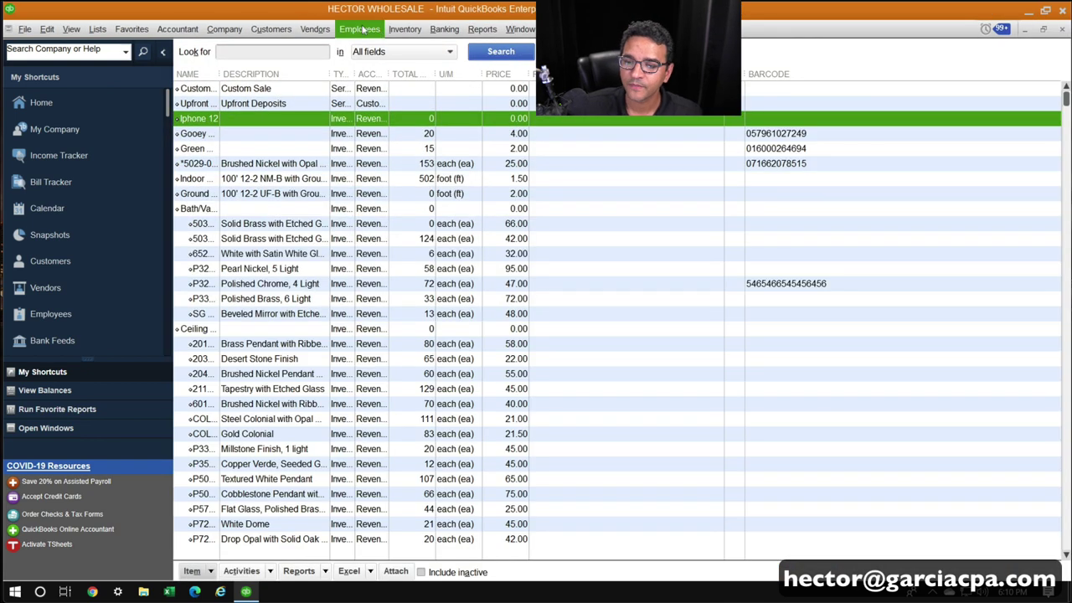
# Open the Purchase Order Management Worksheet from the vendor functions and maximize it.
pyautogui.click(315, 30)
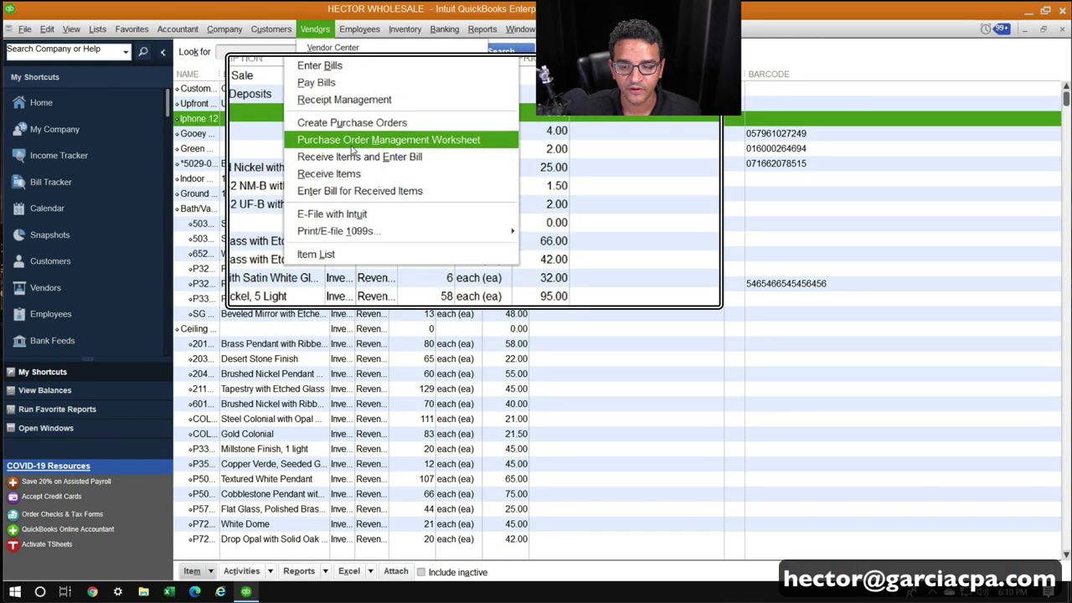
pyautogui.click(352, 142)
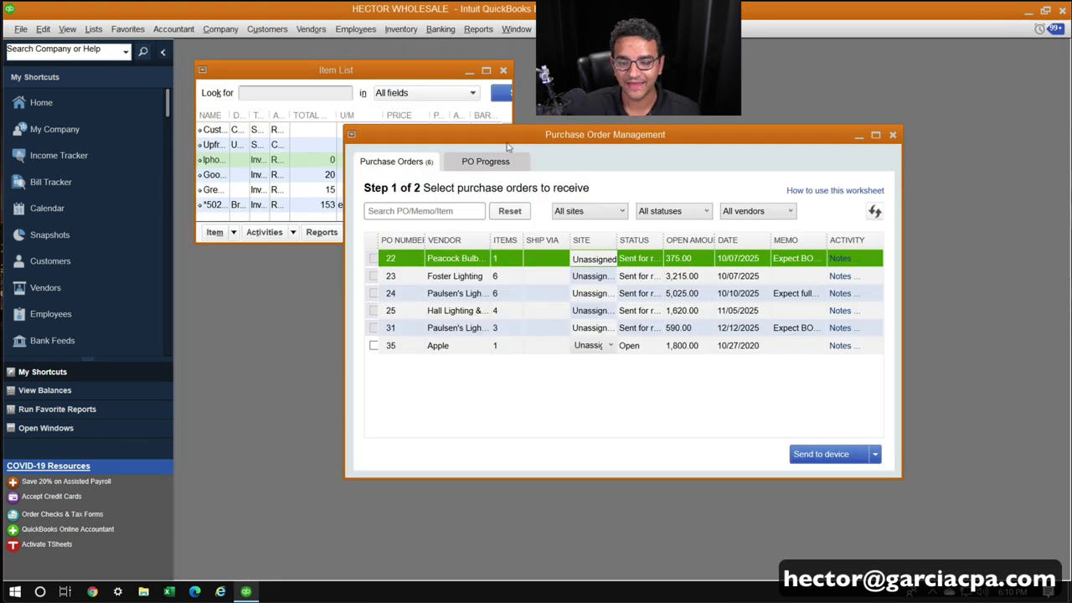
pyautogui.doubleClick(502, 136)
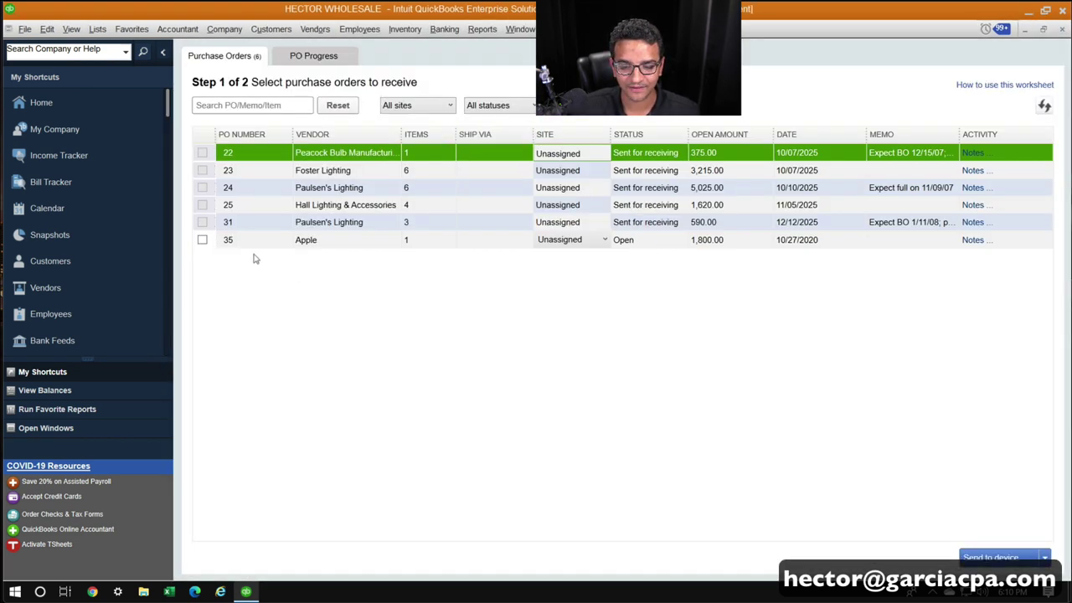
# Select the Apple purchase order for receiving and assign it to the NY Location site.
pyautogui.click(202, 240)
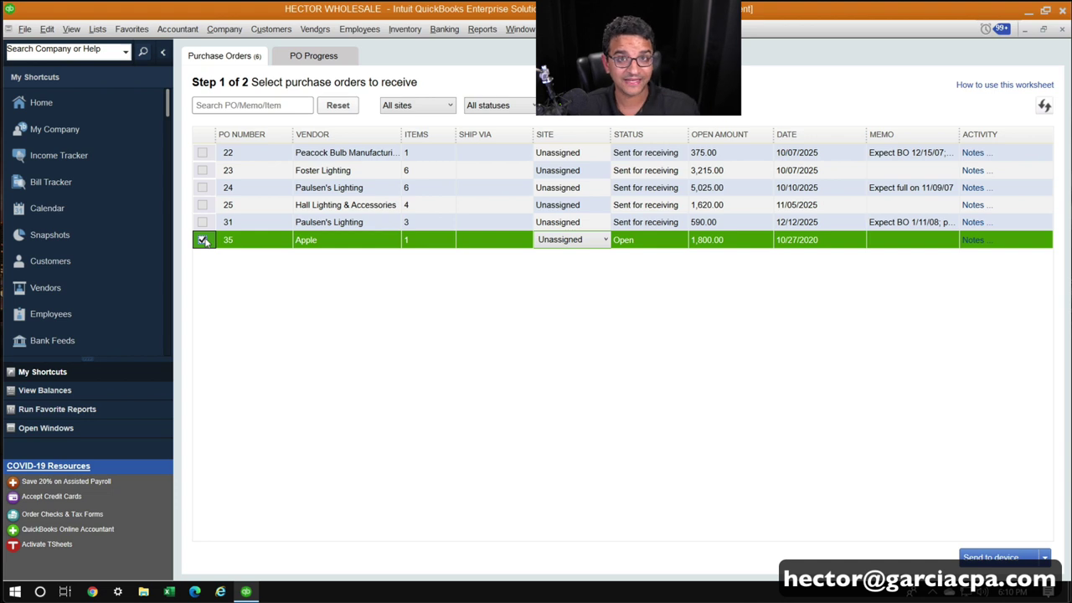
pyautogui.click(605, 240)
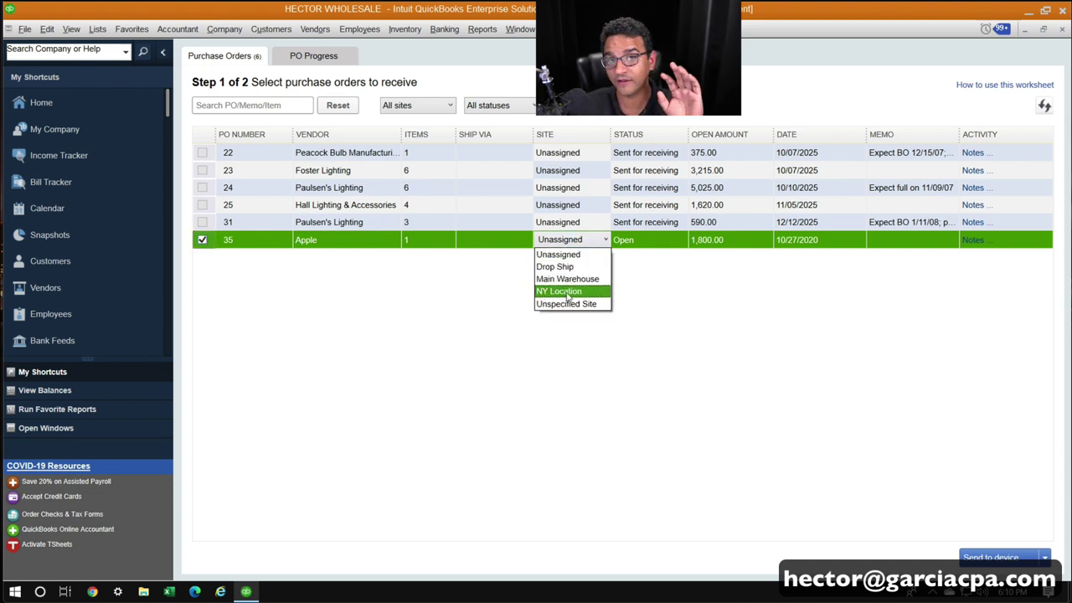
pyautogui.click(568, 291)
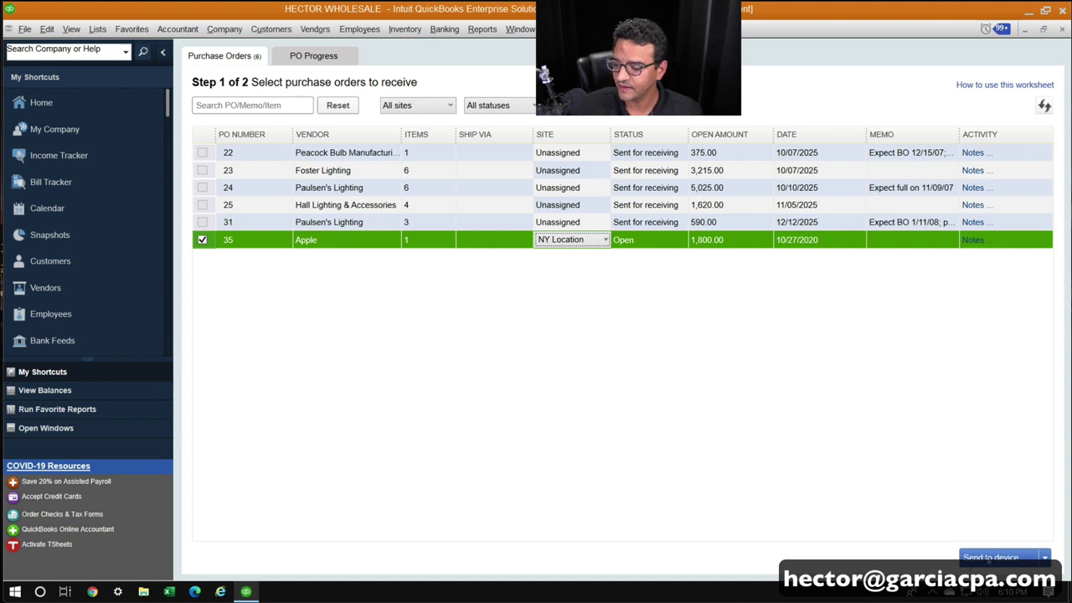
# Send the selected Apple purchase order to the scanning device with the receiver left as Unassigned.
pyautogui.click(987, 556)
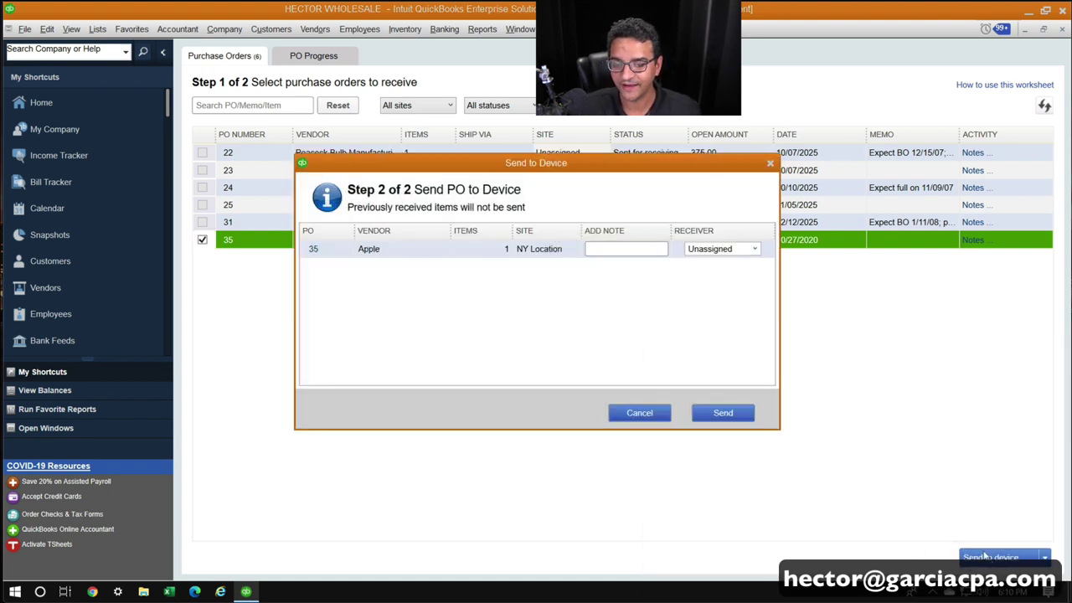
pyautogui.click(754, 249)
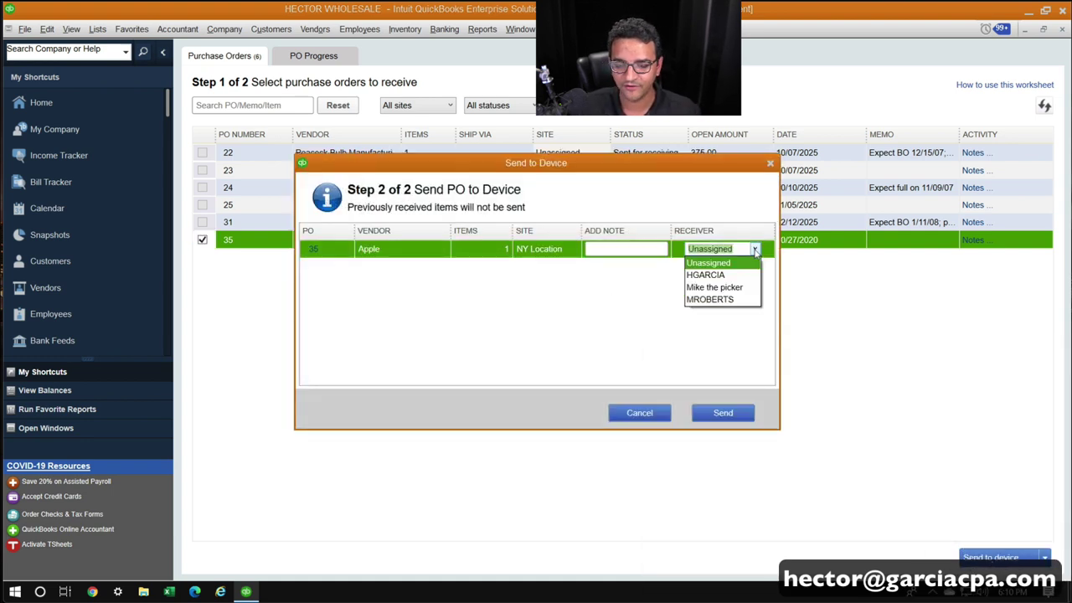
pyautogui.click(722, 366)
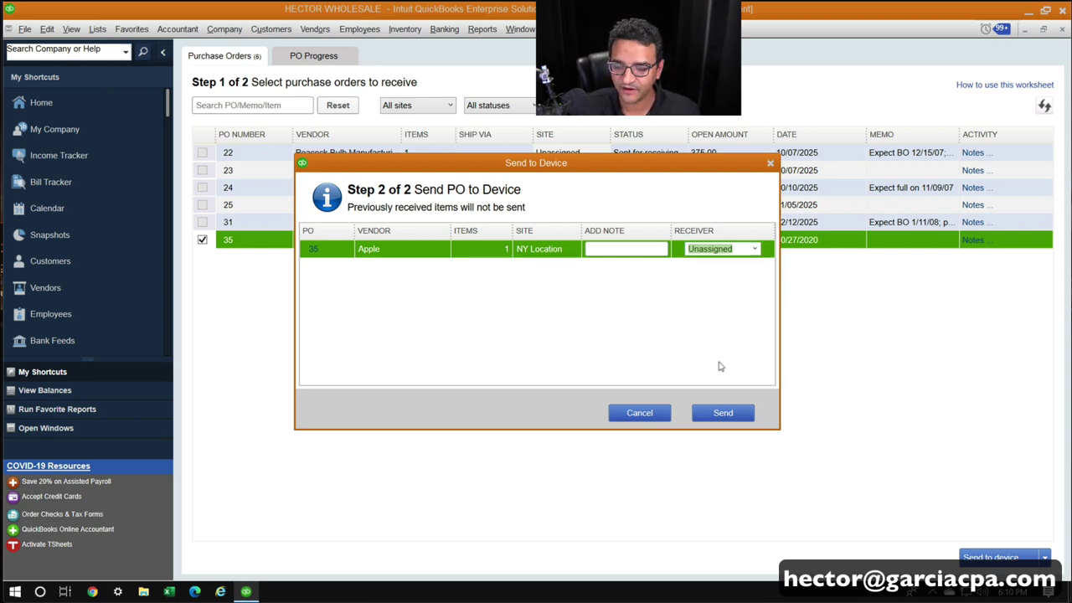
pyautogui.click(722, 413)
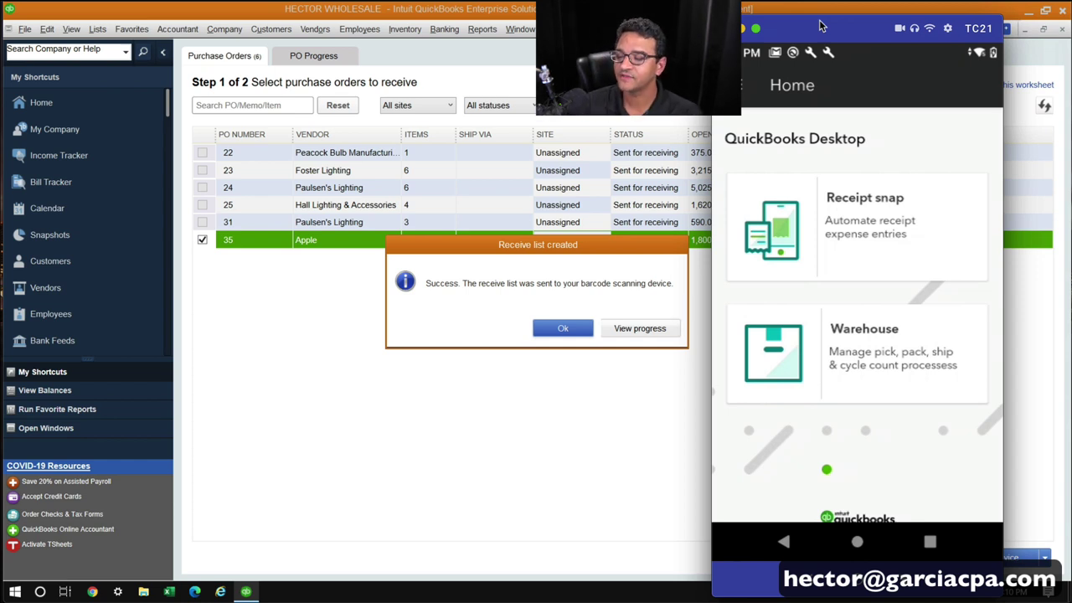
# Switch to the QuickBooks Desktop mobile app and open the unassigned purchase orders in the warehouse's Receive list.
pyautogui.click(898, 335)
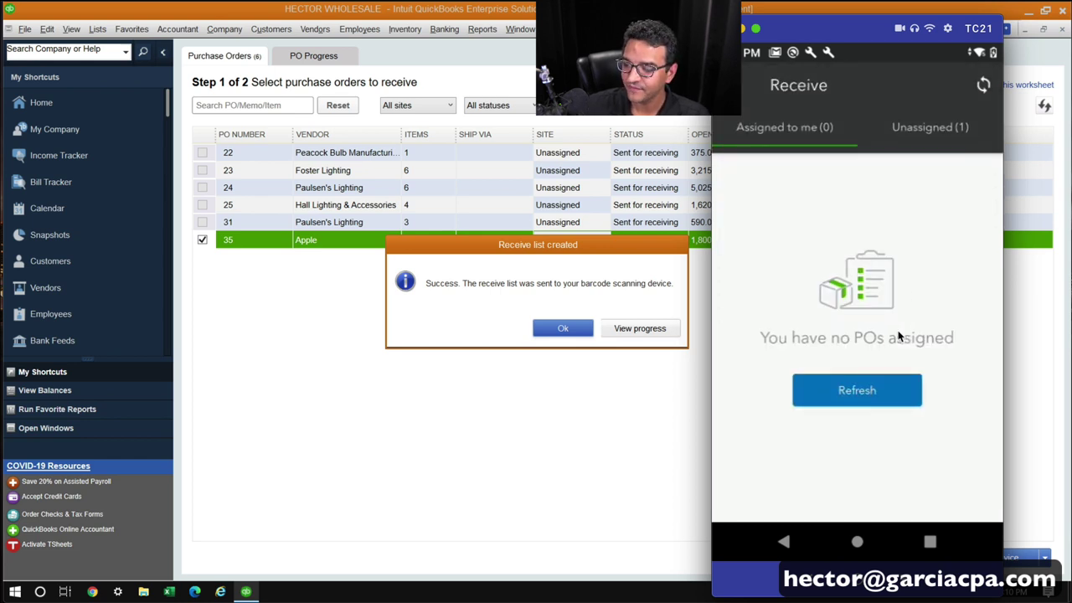
pyautogui.click(924, 128)
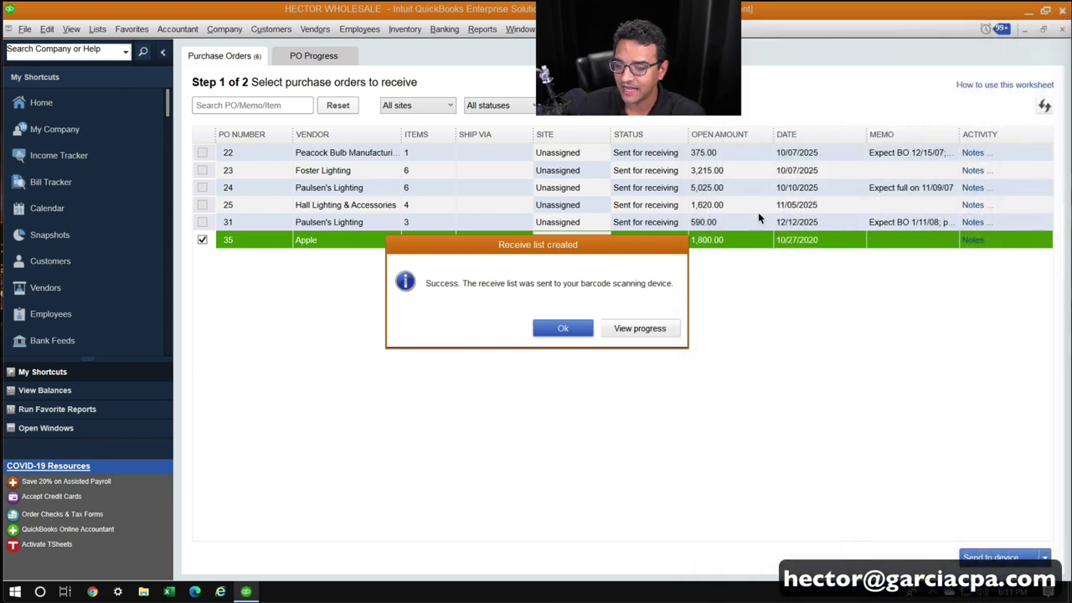
# Back in the worksheet, close the sent confirmation and check the receiving status and progress of the Apple purchase order.
pyautogui.click(568, 327)
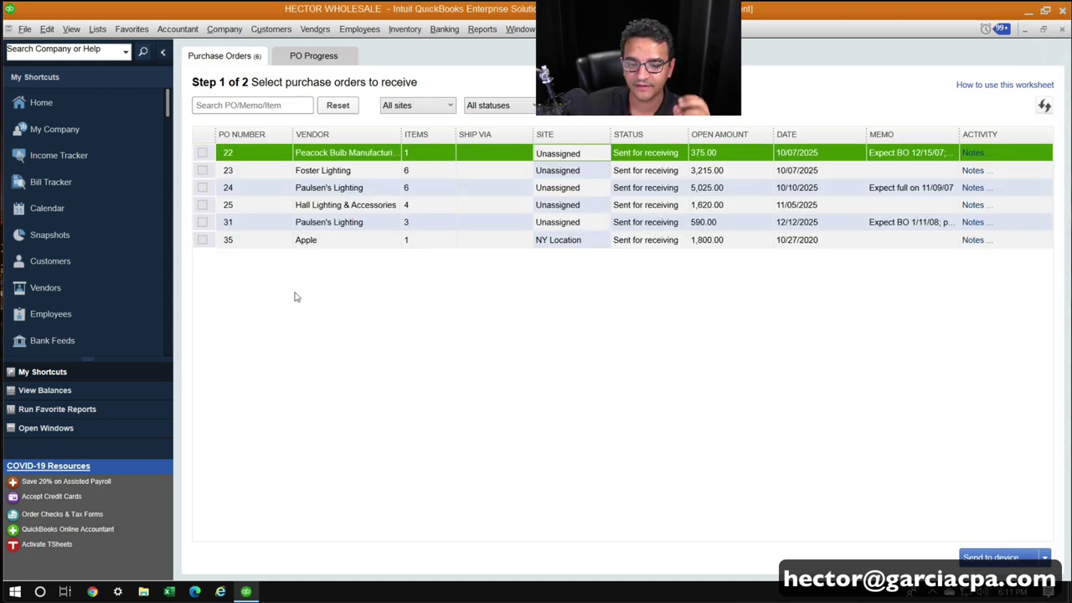
pyautogui.click(323, 241)
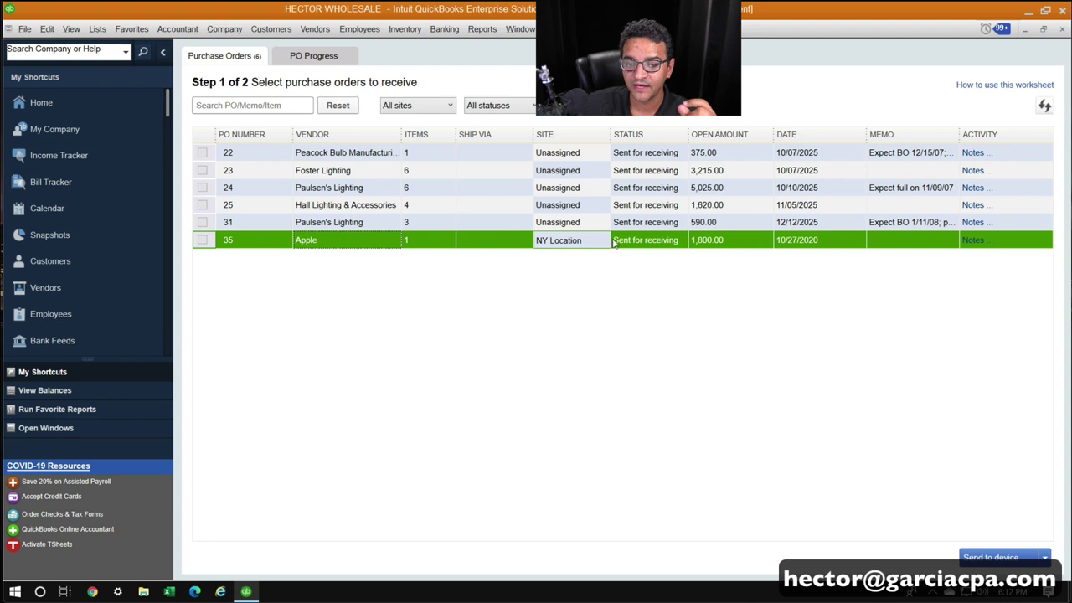
pyautogui.click(304, 56)
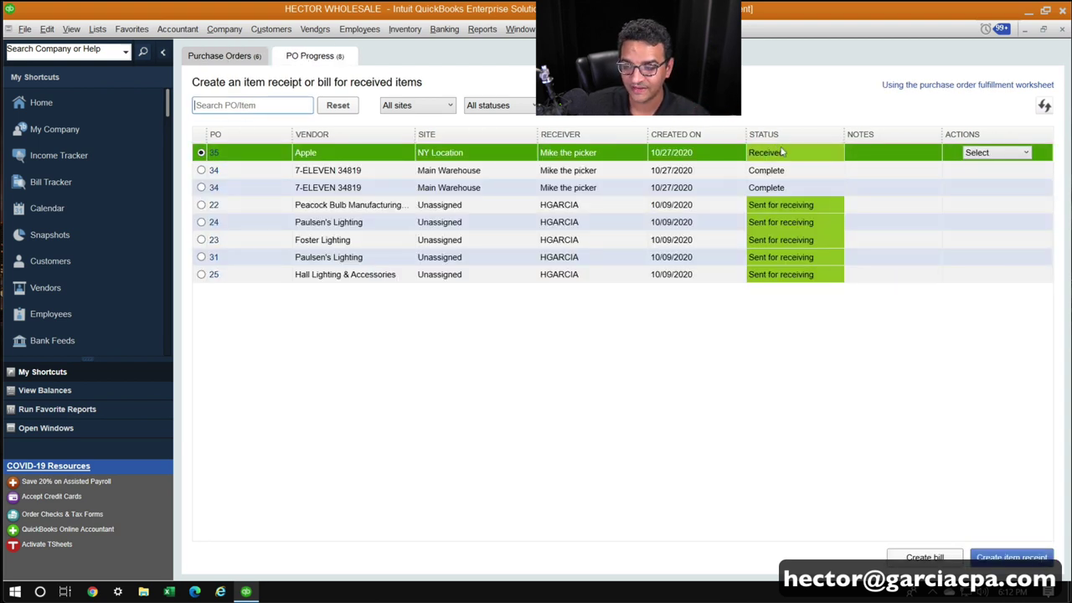
# Create a bill from the received Apple purchase order and open it to inspect the Iphone 12 line's serial numbers.
pyautogui.click(980, 154)
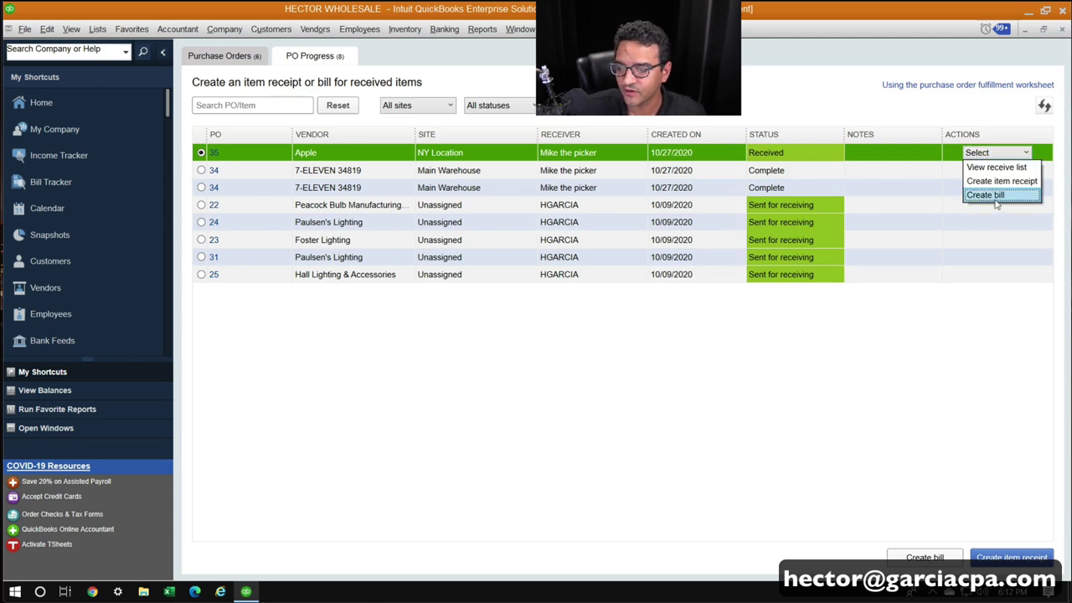
pyautogui.click(996, 199)
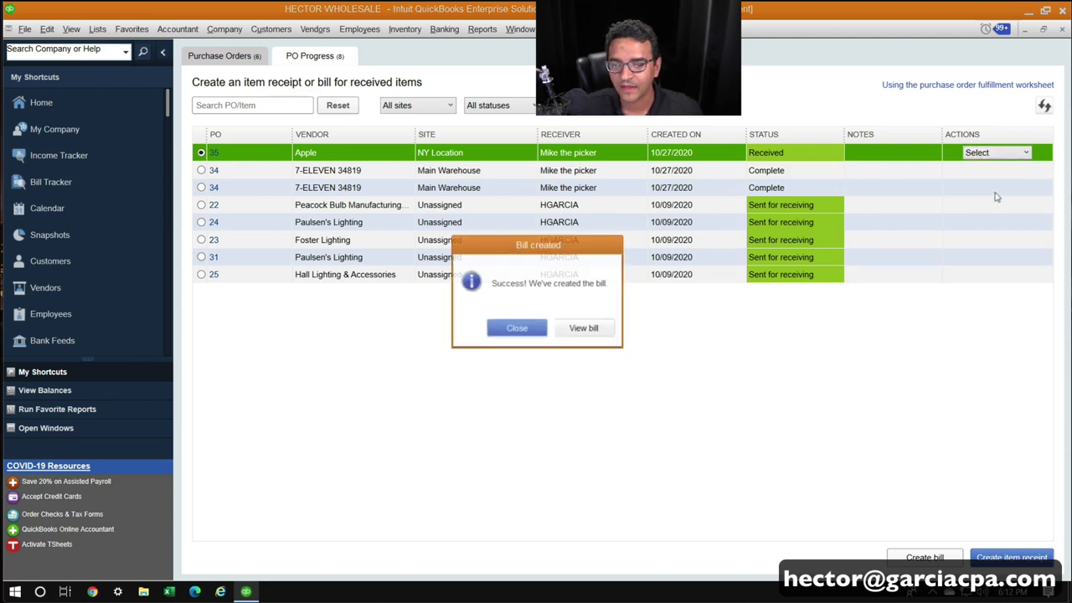
pyautogui.click(583, 329)
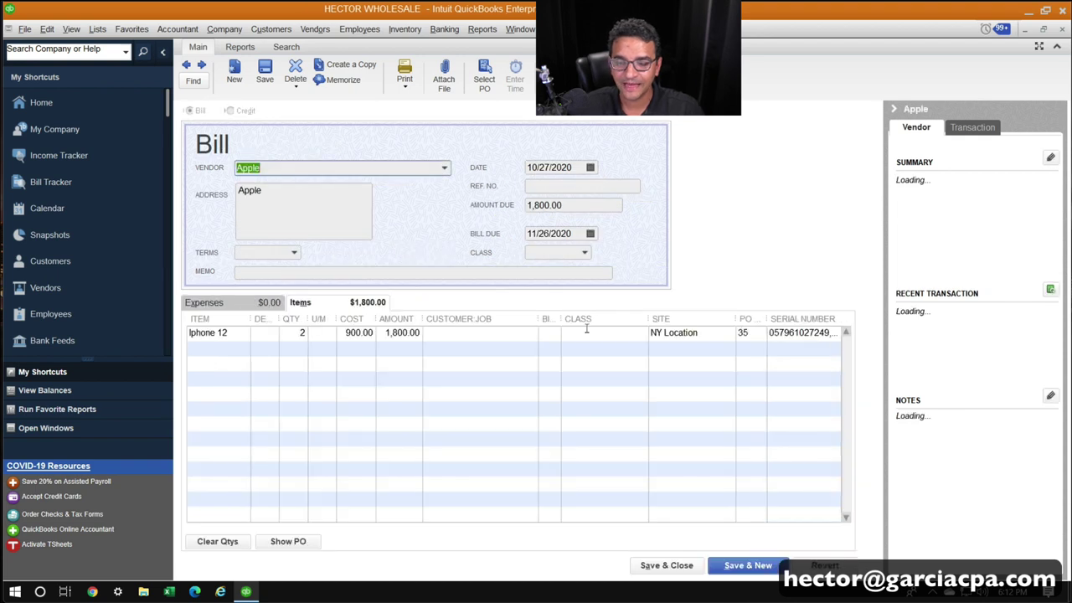
pyautogui.click(823, 335)
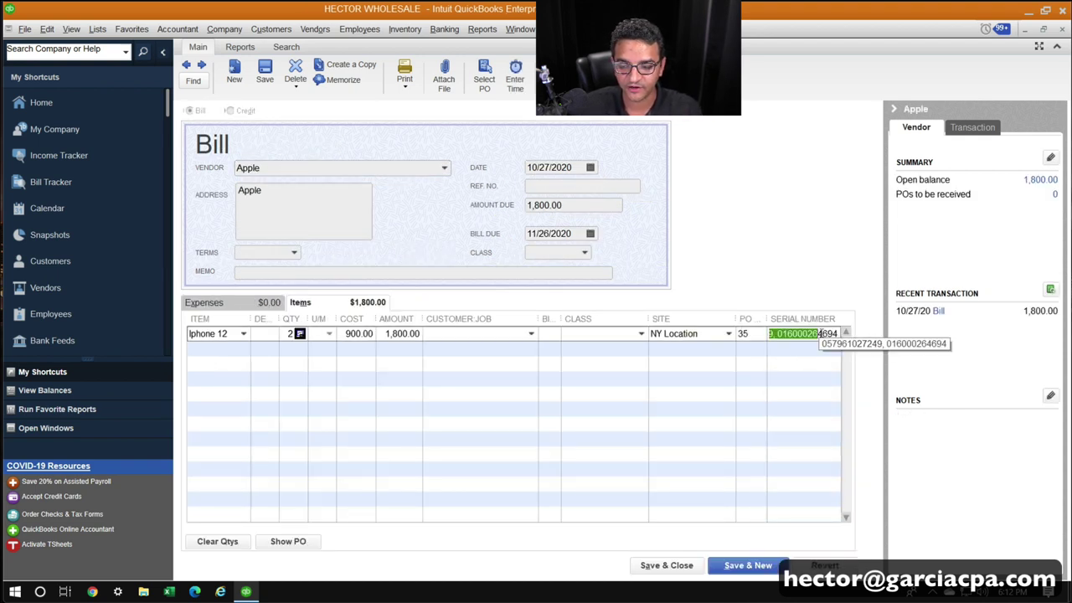